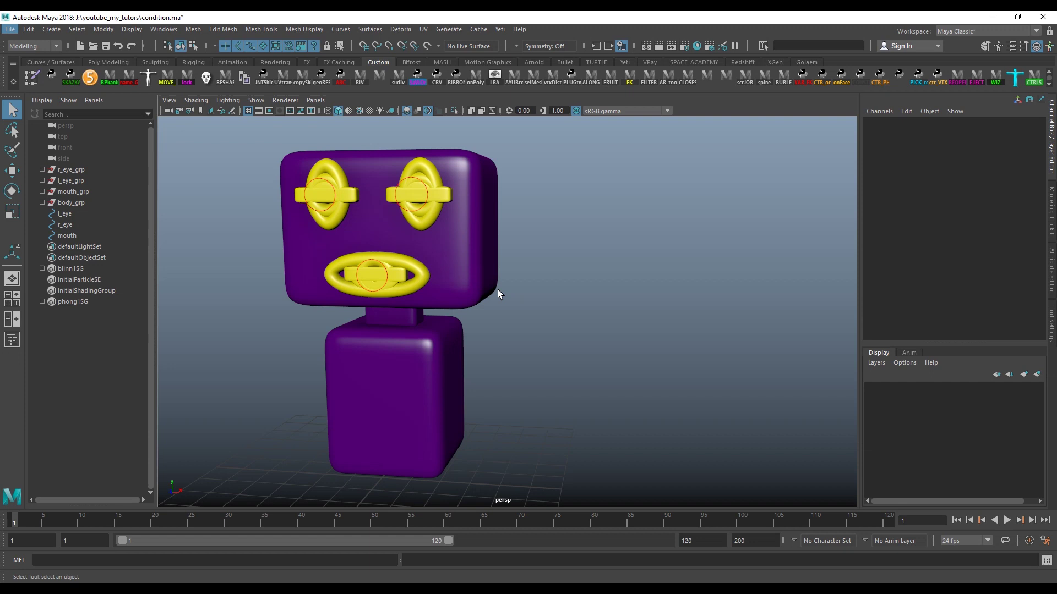
# Select the l_eye, r_eye and mouth control curves while orbiting around the robot's head.
pyautogui.moveTo(488, 276)
pyautogui.keyDown('alt'); pyautogui.mouseDown()
pyautogui.moveTo(460, 276)
pyautogui.moveTo(556, 288)
pyautogui.moveTo(434, 288)
pyautogui.moveTo(449, 283)
pyautogui.mouseUp(); pyautogui.keyUp('alt')
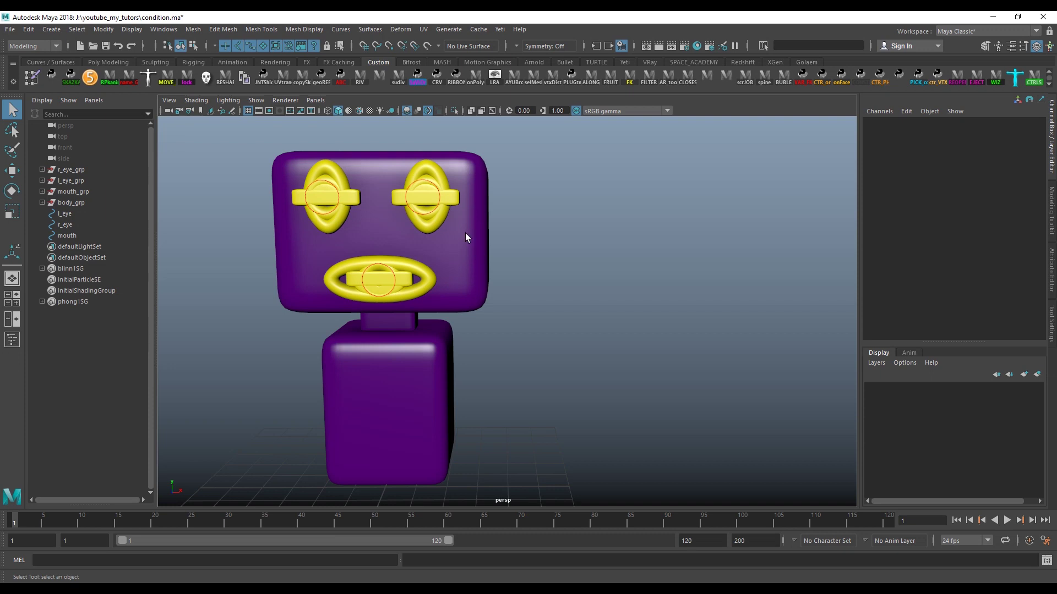
pyautogui.keyDown('alt'); pyautogui.moveTo(465, 233); pyautogui.dragTo(426, 211); pyautogui.keyUp('alt')
pyautogui.click(425, 213)
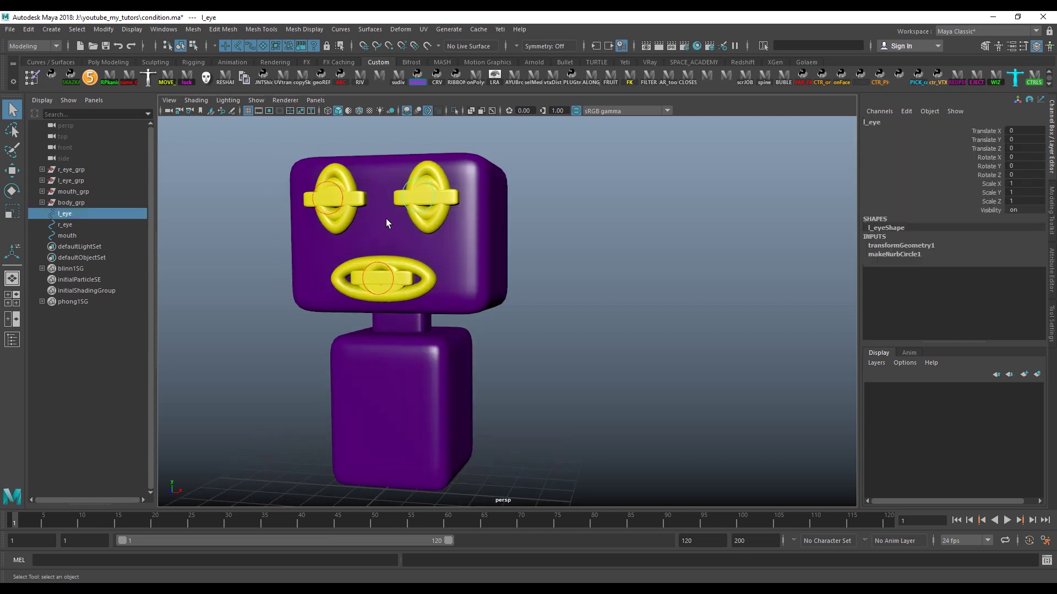
pyautogui.click(332, 213)
pyautogui.click(373, 263)
pyautogui.keyDown('alt'); pyautogui.moveTo(438, 259); pyautogui.dragTo(431, 260); pyautogui.keyUp('alt')
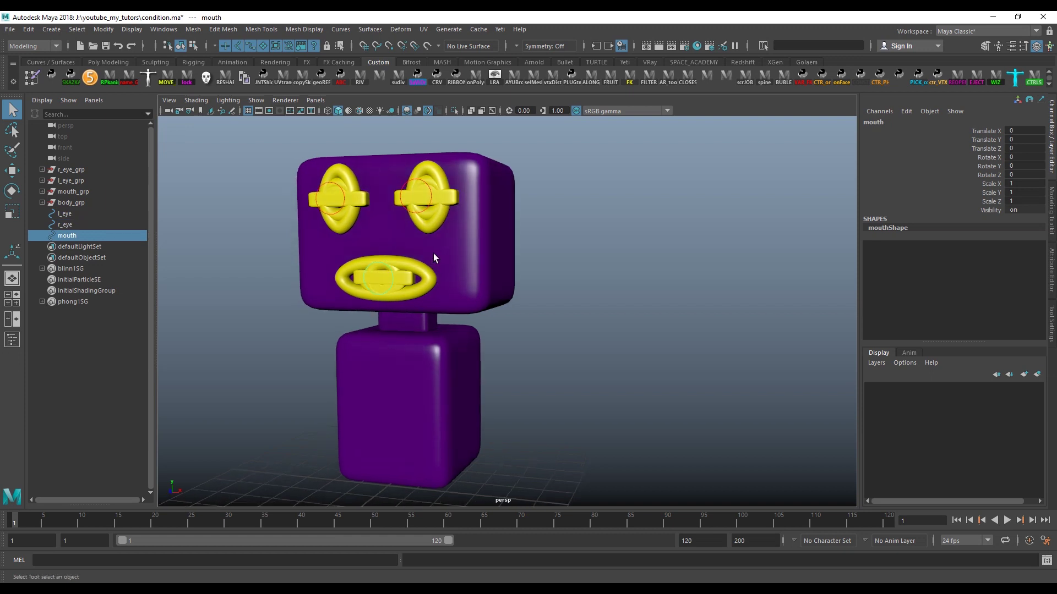
pyautogui.keyDown('alt'); pyautogui.moveTo(434, 253); pyautogui.dragTo(451, 254); pyautogui.keyUp('alt')
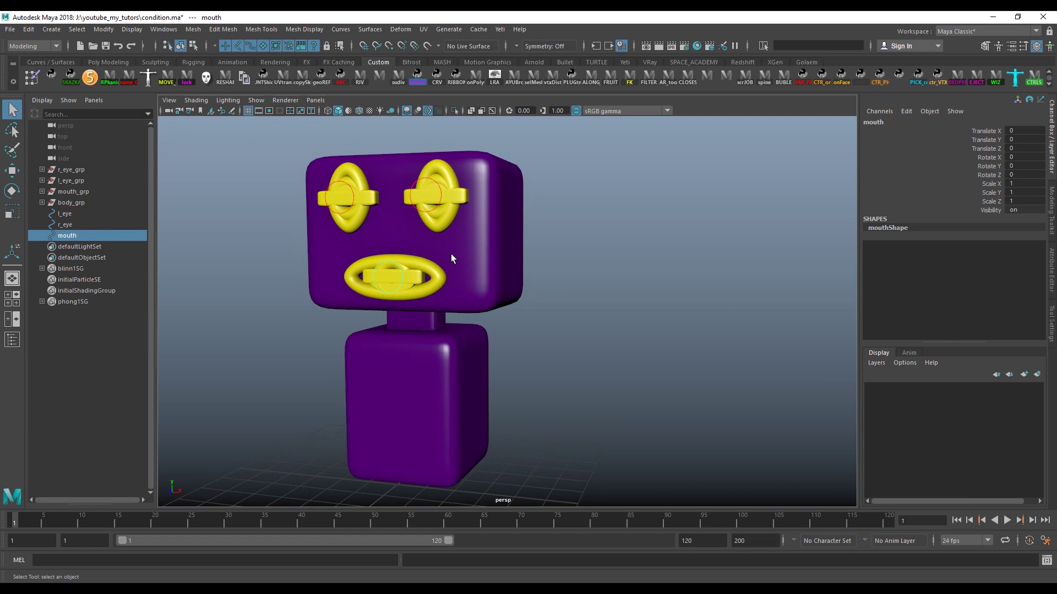
pyautogui.keyDown('alt'); pyautogui.moveTo(451, 254); pyautogui.dragTo(447, 244); pyautogui.keyUp('alt')
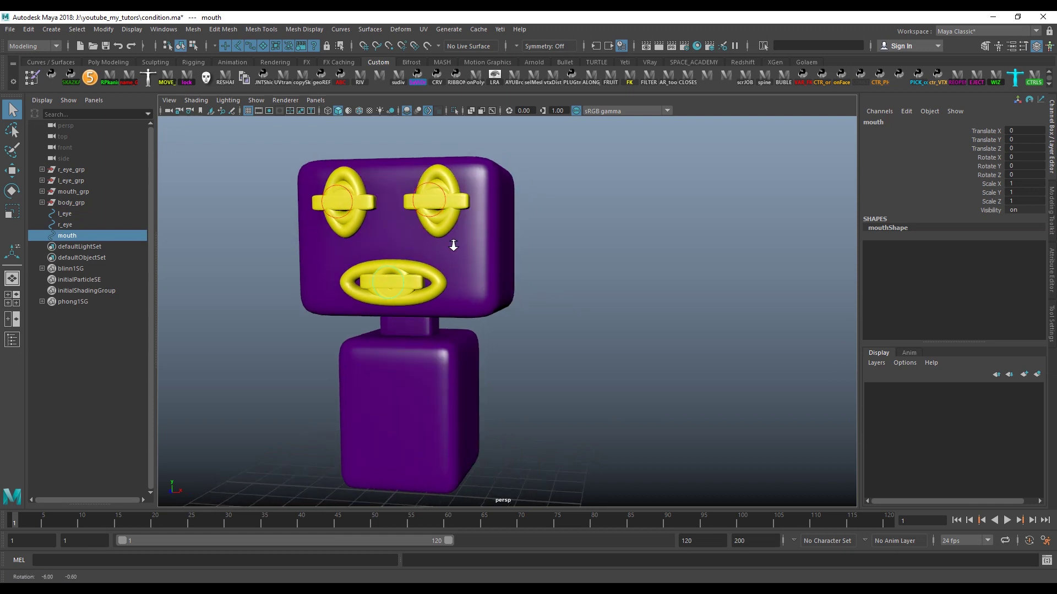
pyautogui.click(434, 215)
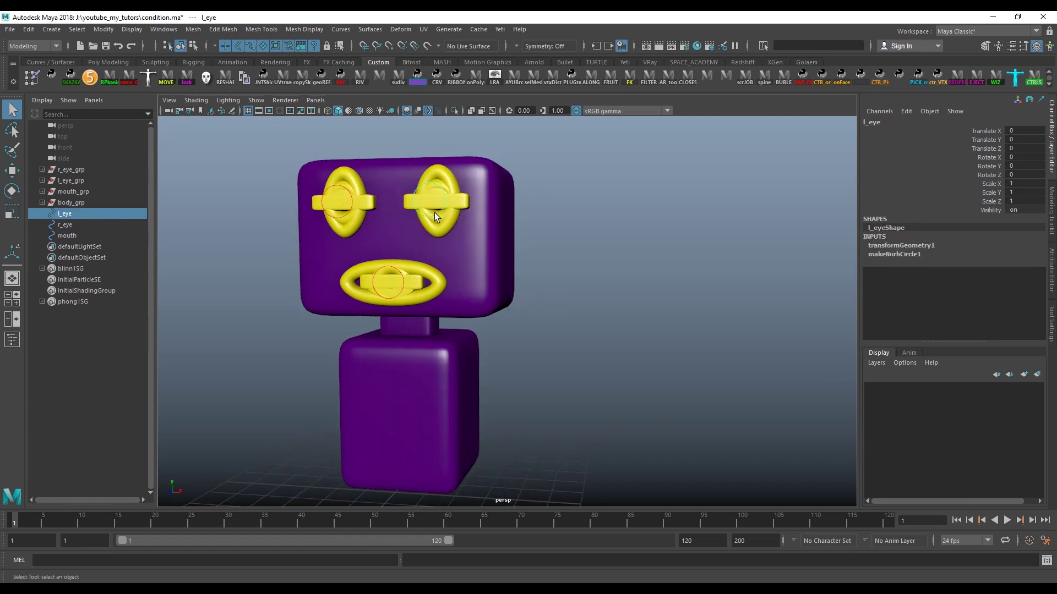
pyautogui.keyDown('shift'); pyautogui.click(341, 215); pyautogui.keyUp('shift')
pyautogui.keyDown('alt'); pyautogui.moveTo(343, 214); pyautogui.dragTo(455, 220); pyautogui.keyUp('alt')
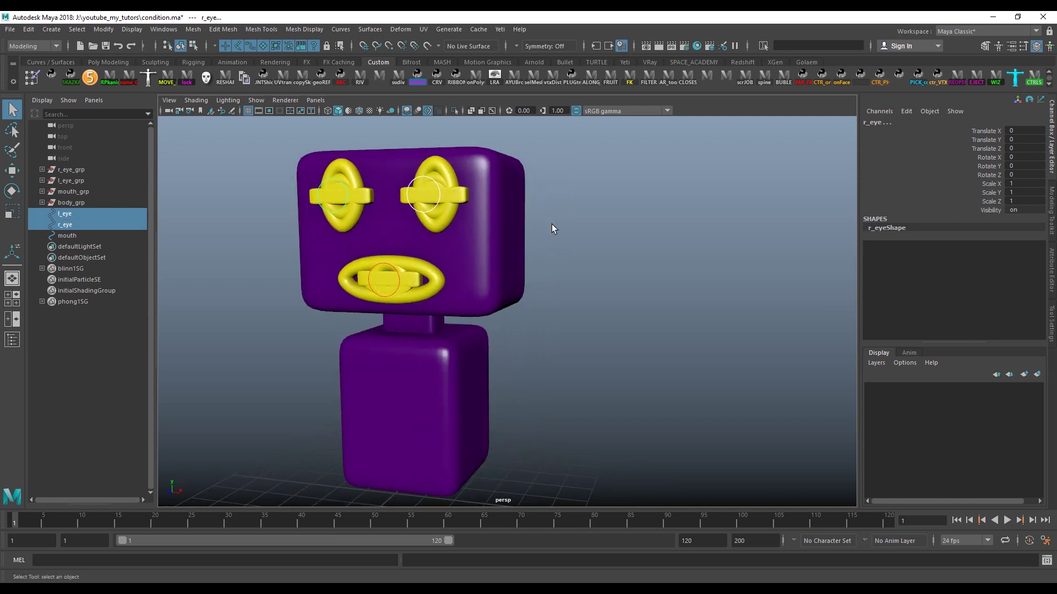
pyautogui.keyDown('alt'); pyautogui.moveTo(690, 191); pyautogui.dragTo(545, 251); pyautogui.keyUp('alt')
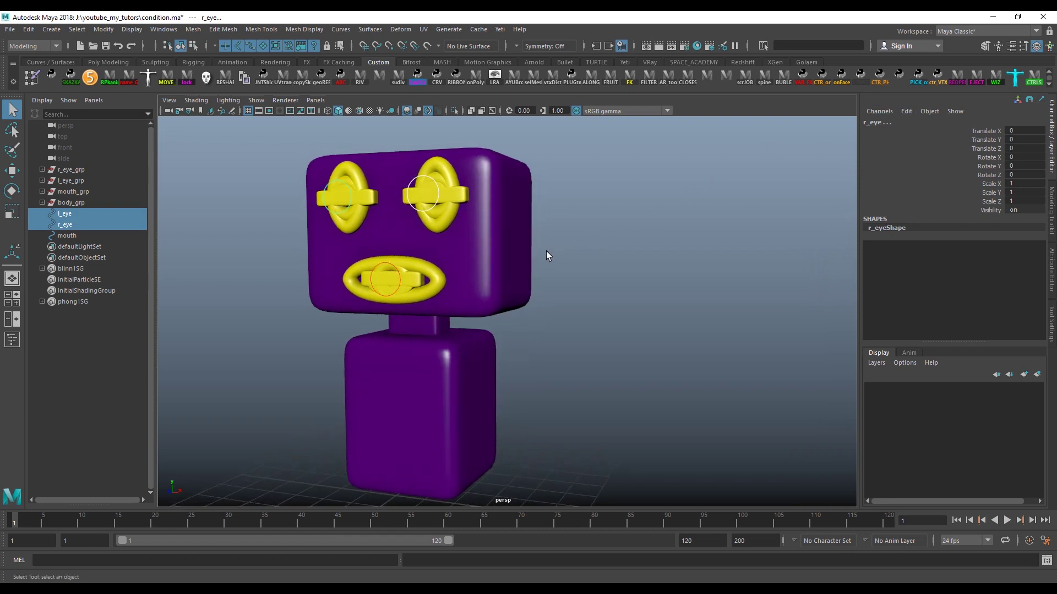
# Expand r_eye_grp, l_eye_grp and mouth_grp and step through shapes such as r_base and r_blink.
pyautogui.click(43, 170)
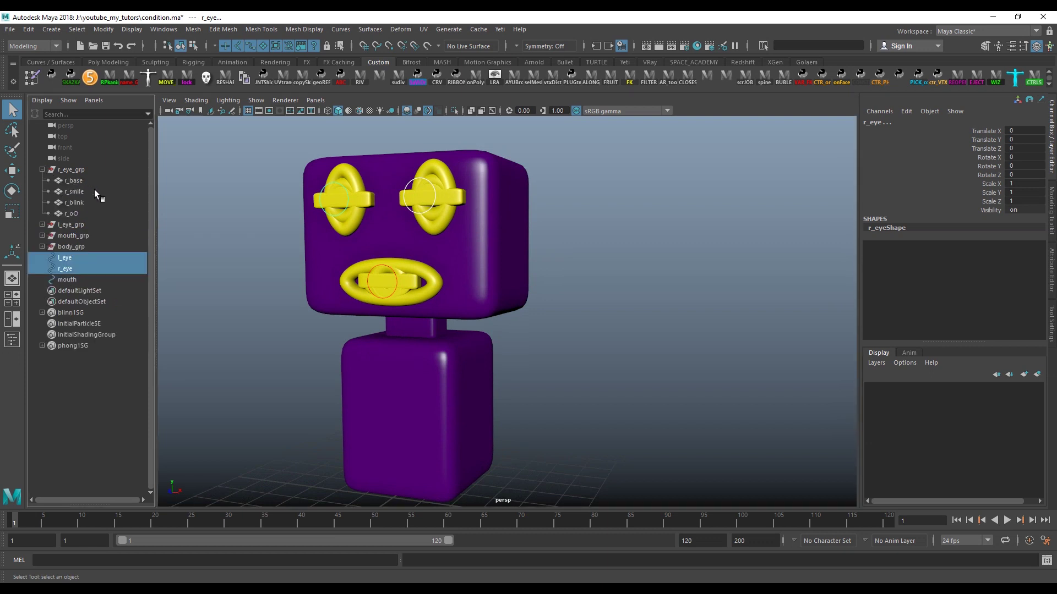
pyautogui.click(81, 172)
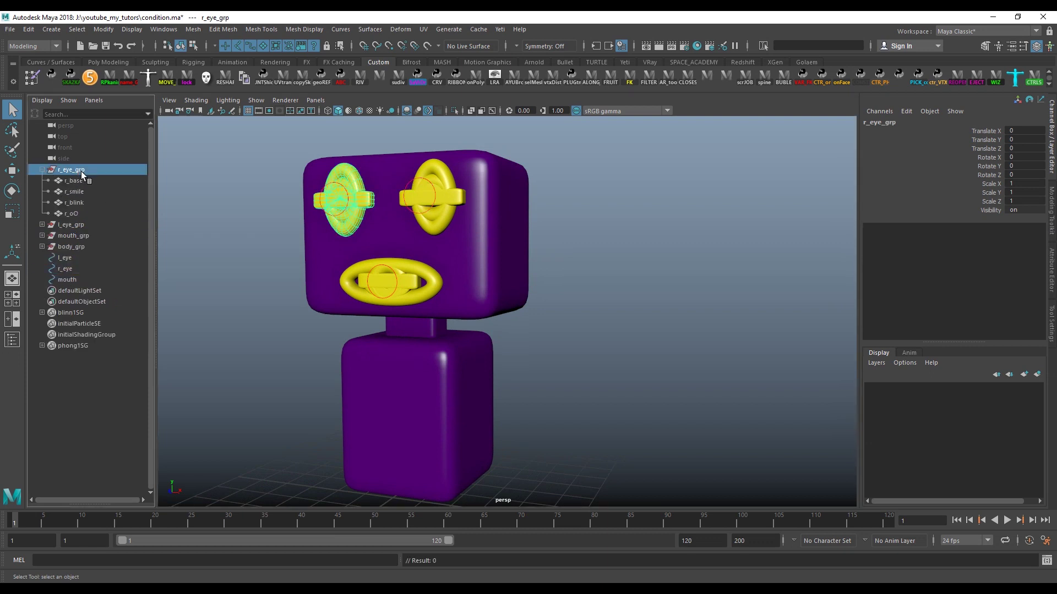
pyautogui.keyDown('alt'); pyautogui.moveTo(299, 203); pyautogui.dragTo(313, 201); pyautogui.keyUp('alt')
pyautogui.click(82, 224)
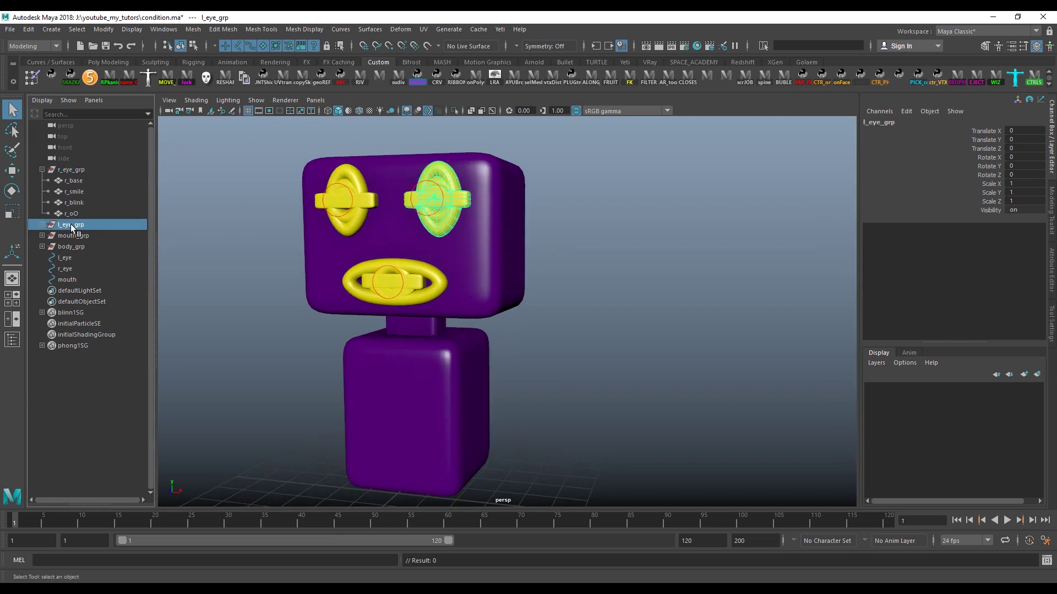
pyautogui.click(42, 224)
pyautogui.click(67, 281)
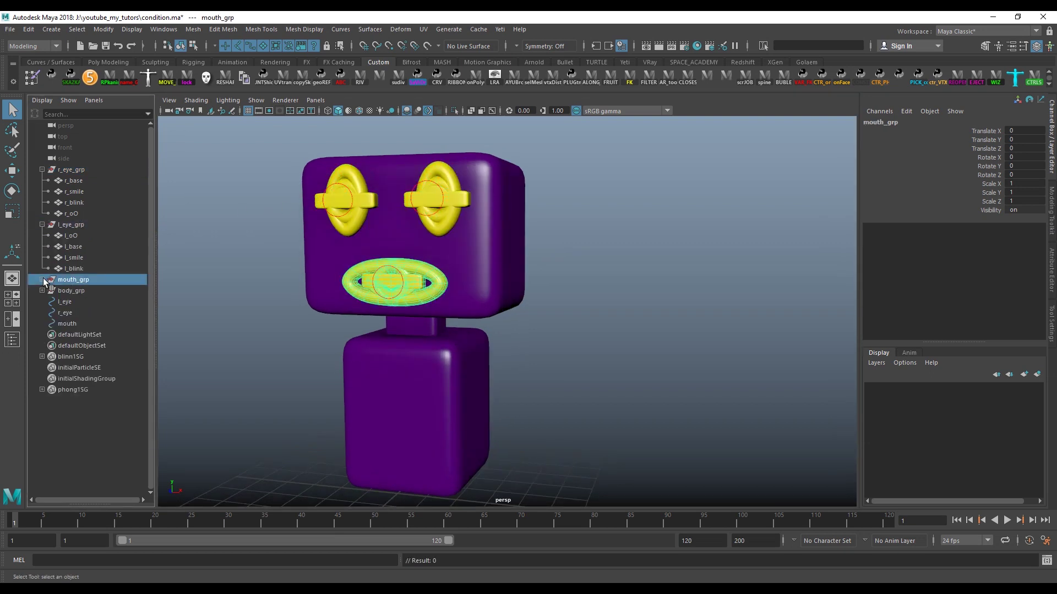
pyautogui.click(84, 183)
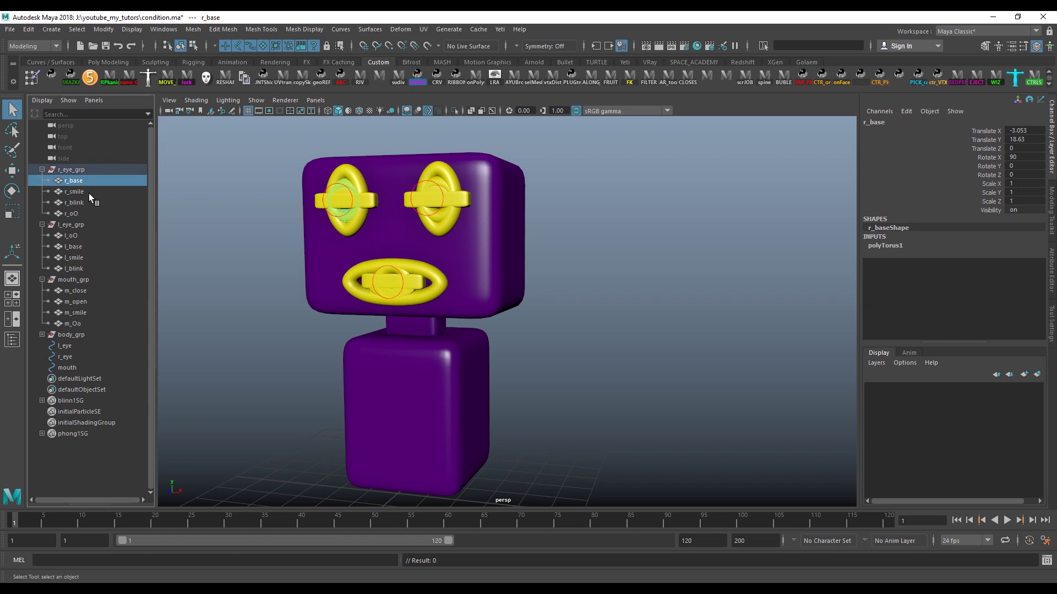
pyautogui.click(90, 202)
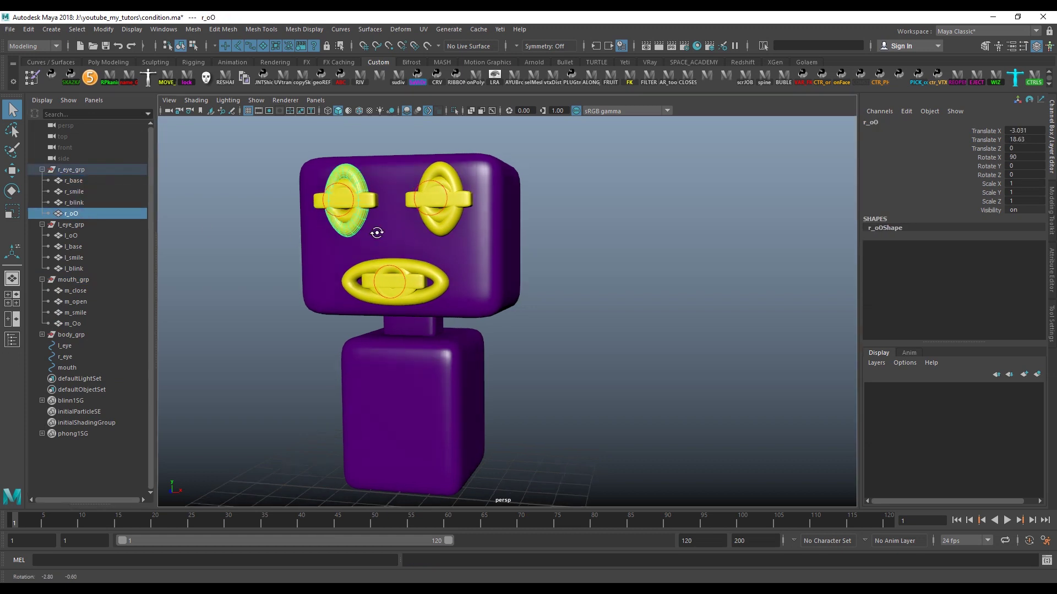
pyautogui.keyDown('alt'); pyautogui.moveTo(370, 233); pyautogui.dragTo(491, 241); pyautogui.keyUp('alt')
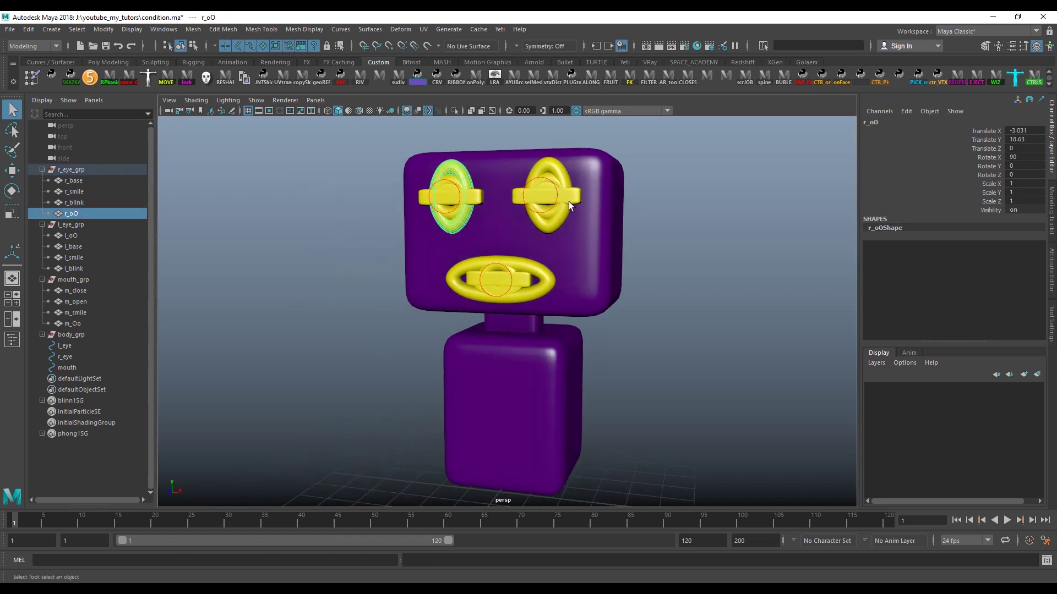
pyautogui.click(553, 179)
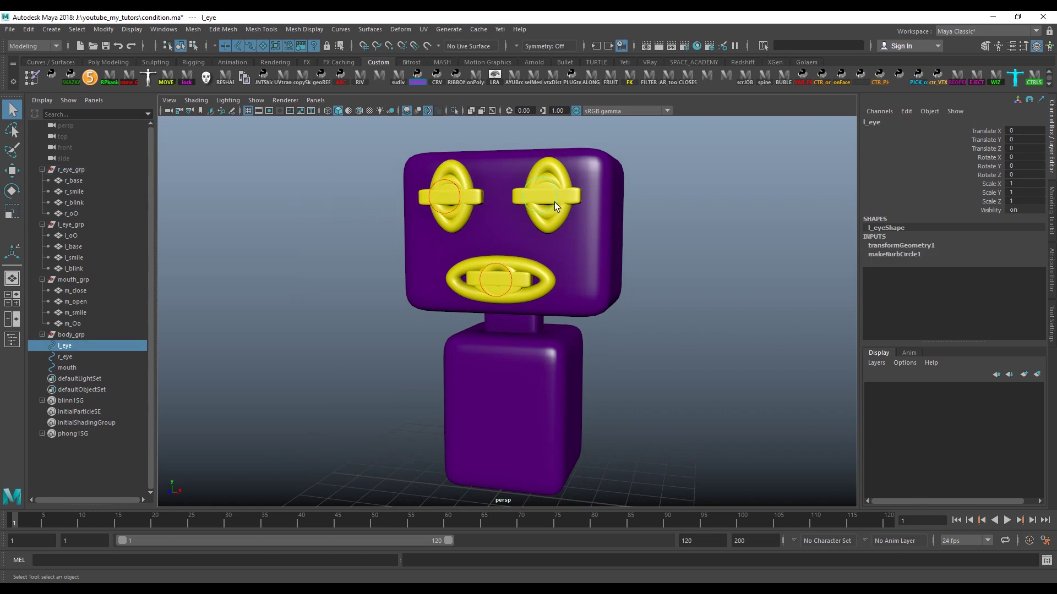
pyautogui.keyDown('alt'); pyautogui.moveTo(553, 202); pyautogui.dragTo(566, 206); pyautogui.keyUp('alt')
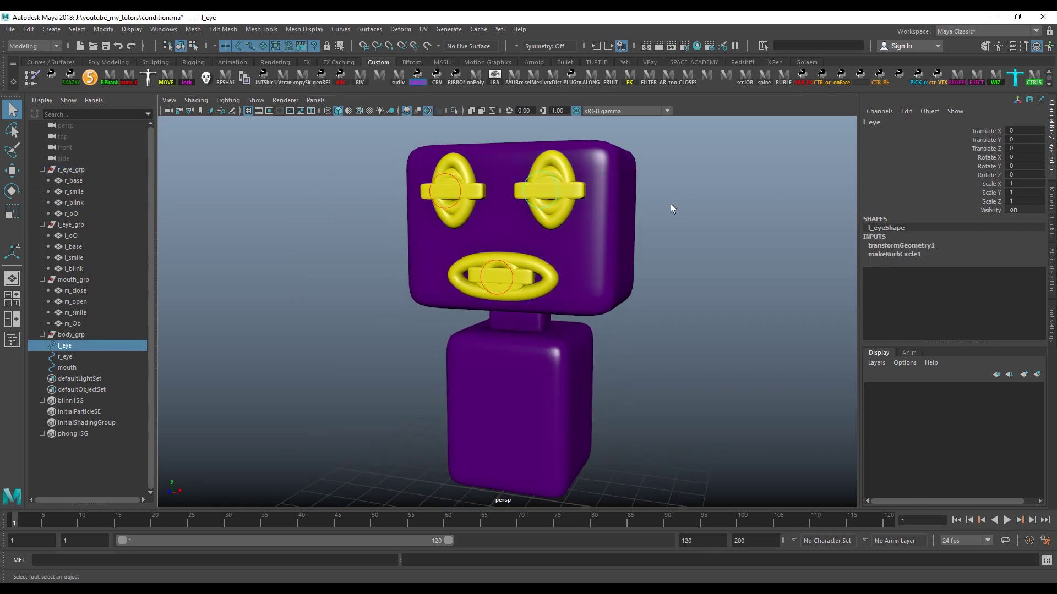
# Select both l_eye and r_eye and bring up the Add Attribute window for them.
pyautogui.click(905, 112)
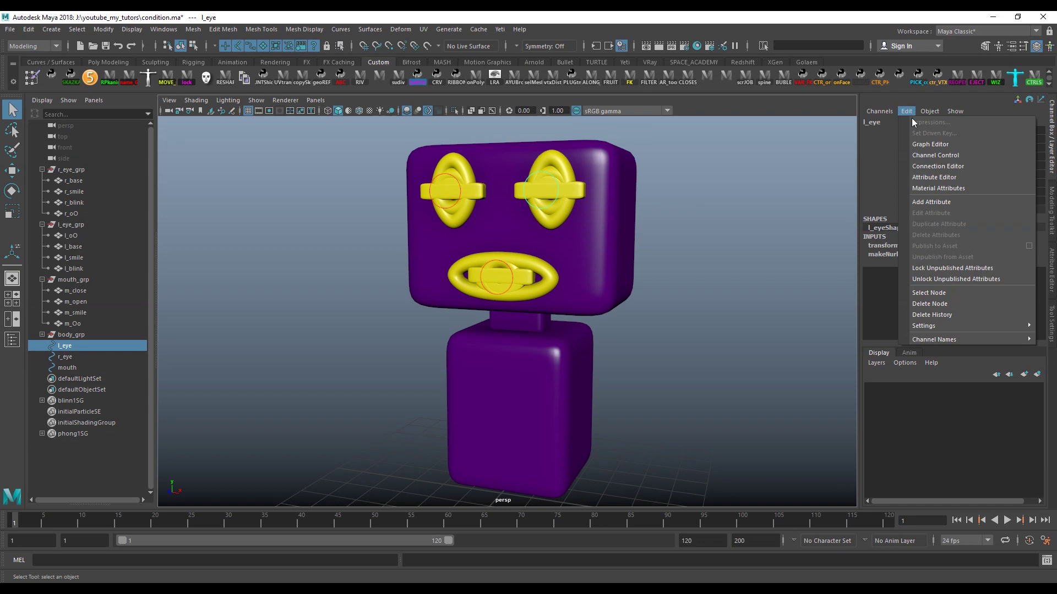
pyautogui.click(957, 201)
pyautogui.click(892, 151)
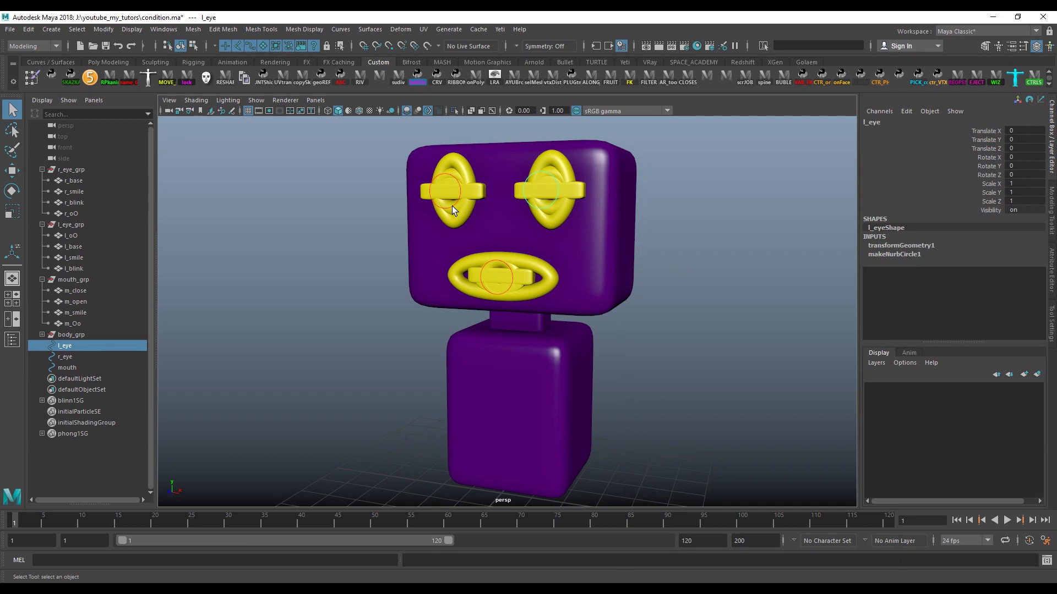
pyautogui.keyDown('shift'); pyautogui.click(548, 206); pyautogui.keyUp('shift')
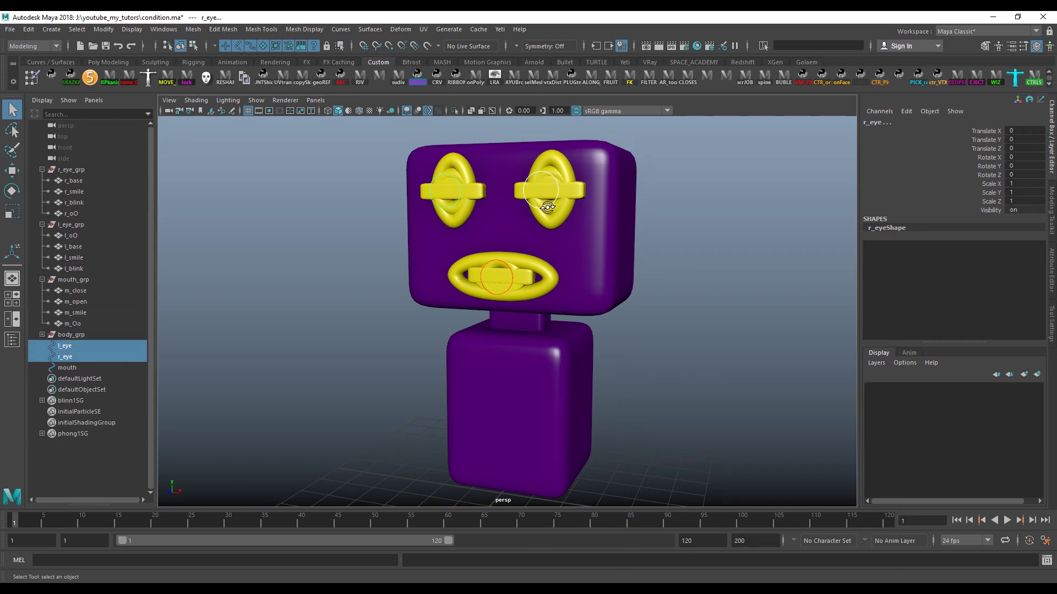
pyautogui.keyDown('alt'); pyautogui.moveTo(547, 205); pyautogui.dragTo(571, 208); pyautogui.keyUp('alt')
pyautogui.click(902, 112)
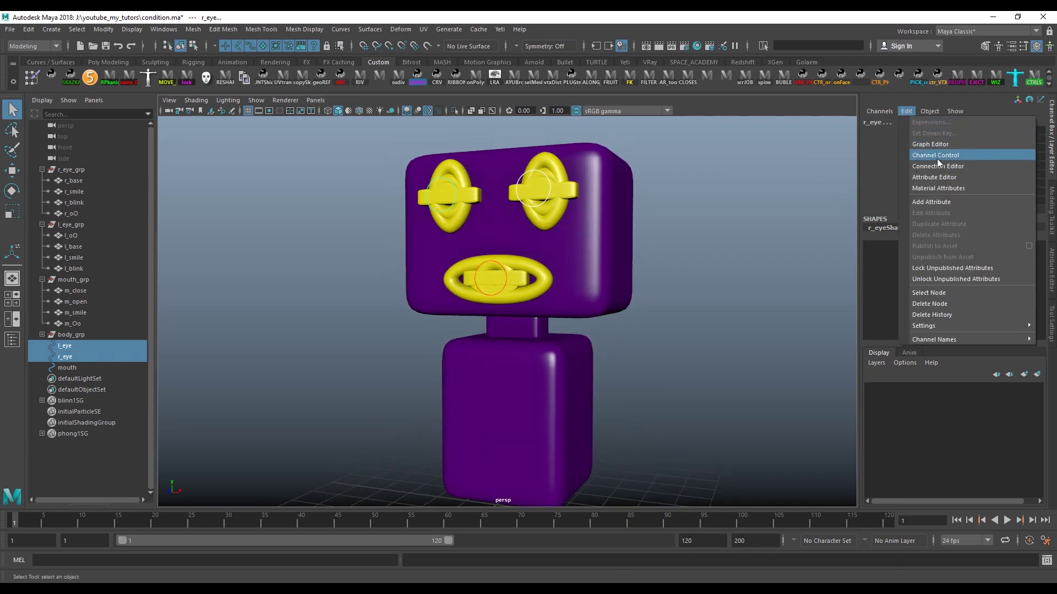
pyautogui.click(946, 199)
pyautogui.moveTo(738, 146); pyautogui.dragTo(781, 183)
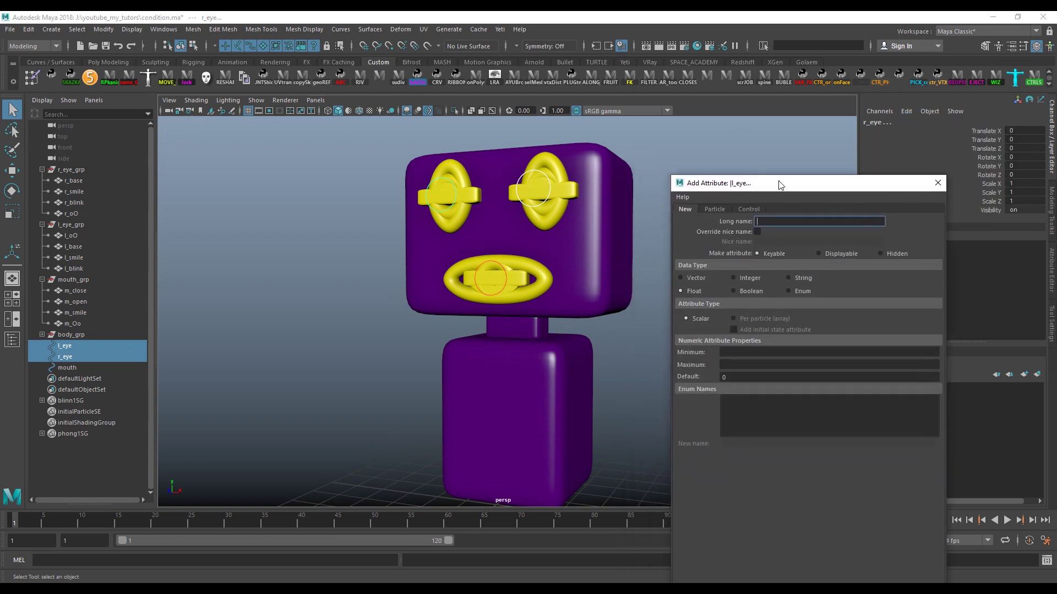
pyautogui.keyDown('alt'); pyautogui.moveTo(626, 259); pyautogui.dragTo(592, 238, button='middle'); pyautogui.keyUp('alt')
# Define an integer attribute named eye_state with minimum 0 and maximum 3, and add it.
pyautogui.click(765, 222)
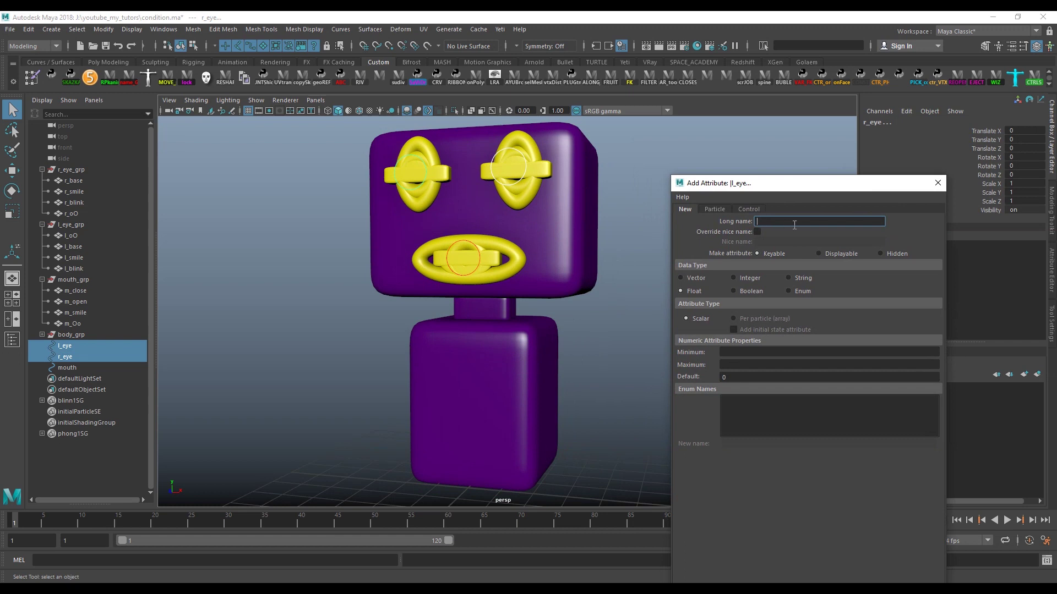
pyautogui.write('smile')
pyautogui.click(748, 352)
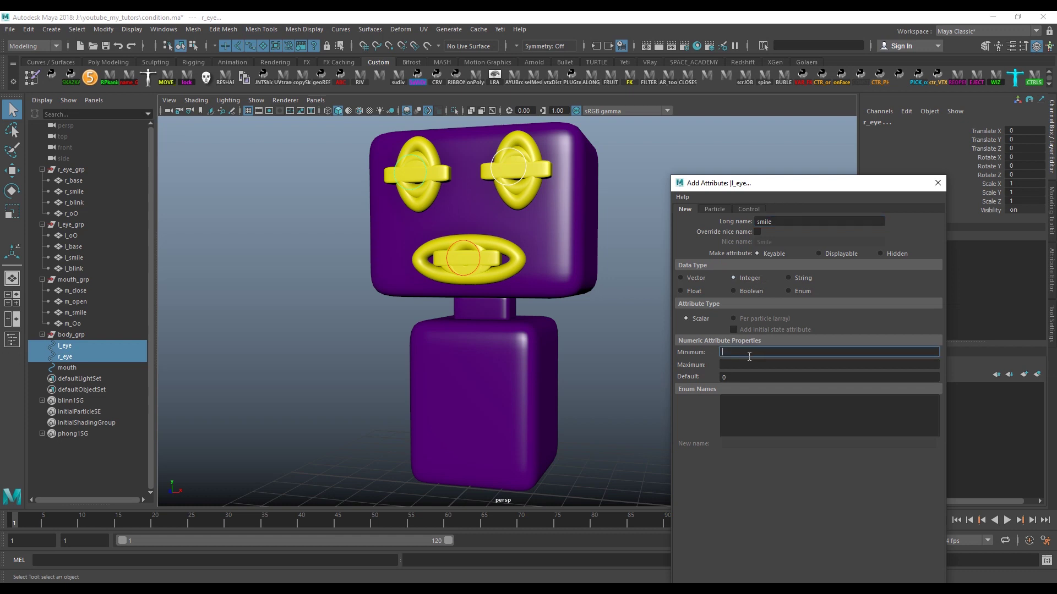
pyautogui.write('0')
pyautogui.click(737, 365)
pyautogui.write('1')
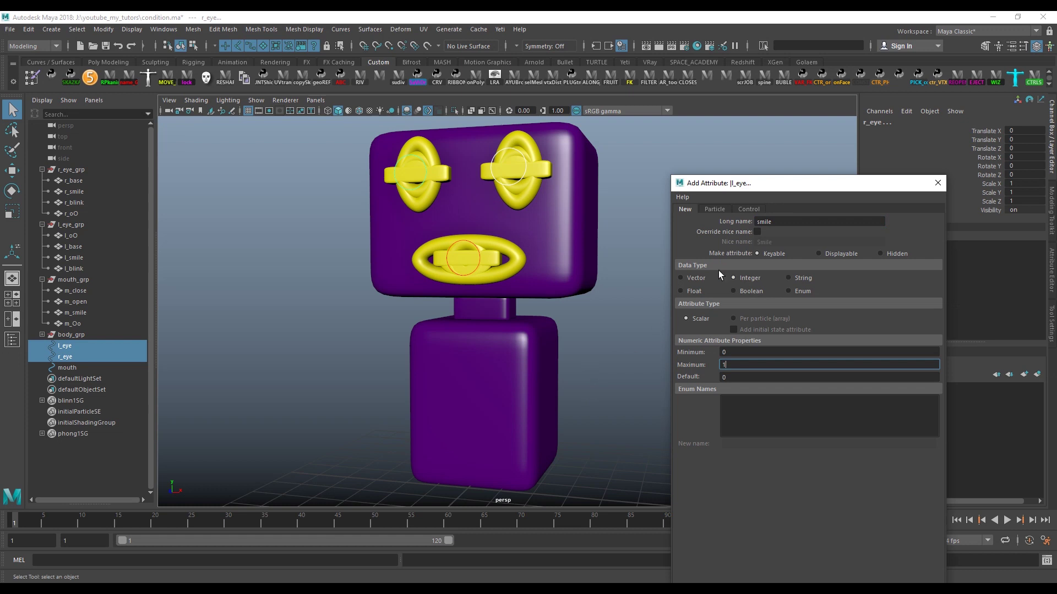
pyautogui.moveTo(772, 189); pyautogui.dragTo(740, 167)
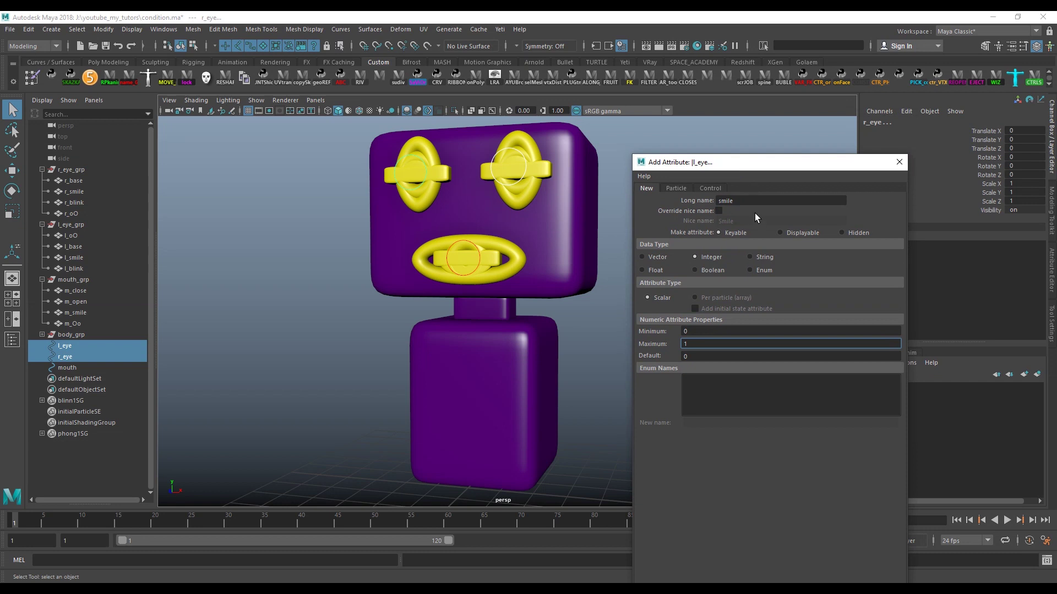
pyautogui.moveTo(742, 169)
pyautogui.mouseDown()
pyautogui.moveTo(729, 129)
pyautogui.moveTo(691, 108)
pyautogui.moveTo(754, 199)
pyautogui.moveTo(760, 75)
pyautogui.mouseUp()
pyautogui.press('Tab')
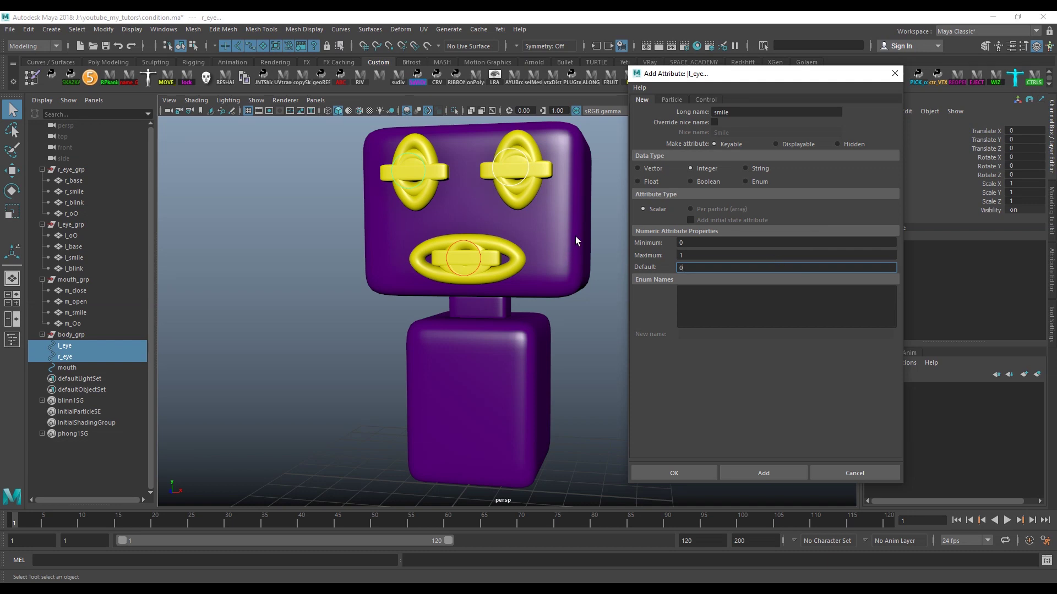
pyautogui.moveTo(727, 111); pyautogui.dragTo(703, 115)
pyautogui.write('eye_state')
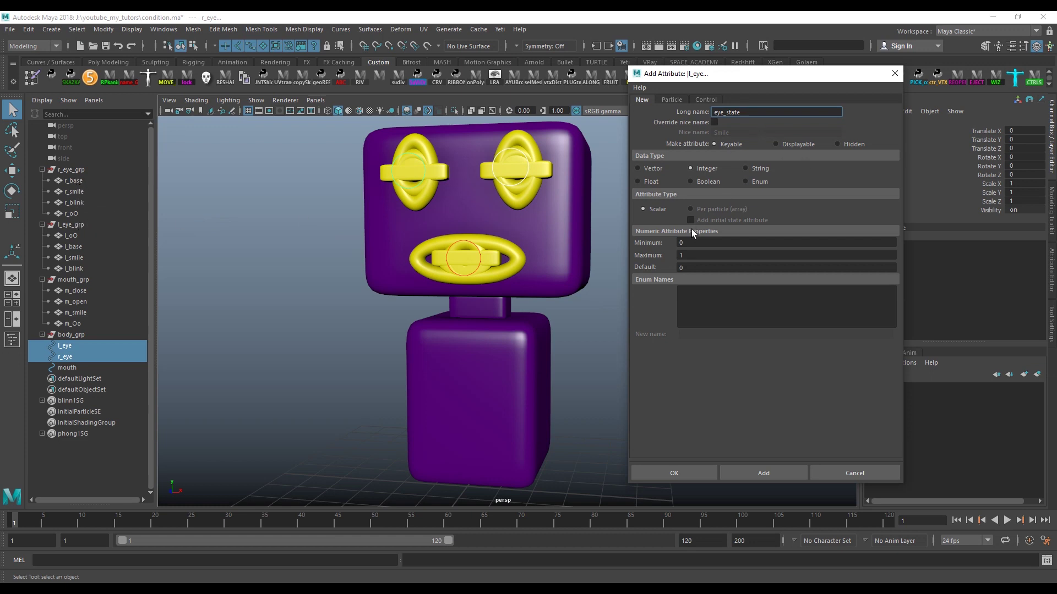
pyautogui.doubleClick(693, 253)
pyautogui.write('3')
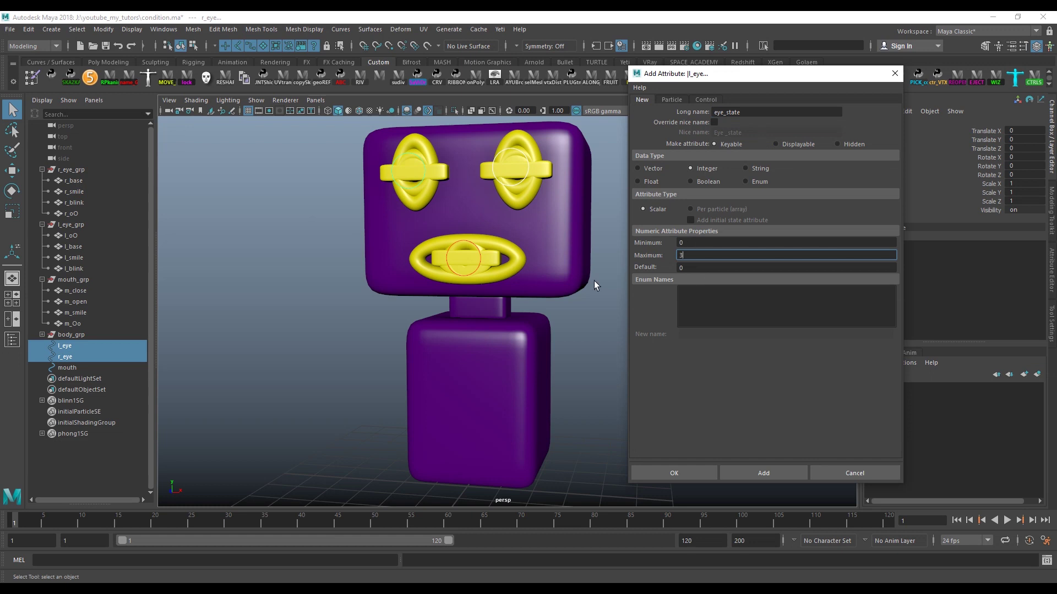
pyautogui.keyDown('alt'); pyautogui.moveTo(466, 296); pyautogui.dragTo(480, 298); pyautogui.keyUp('alt')
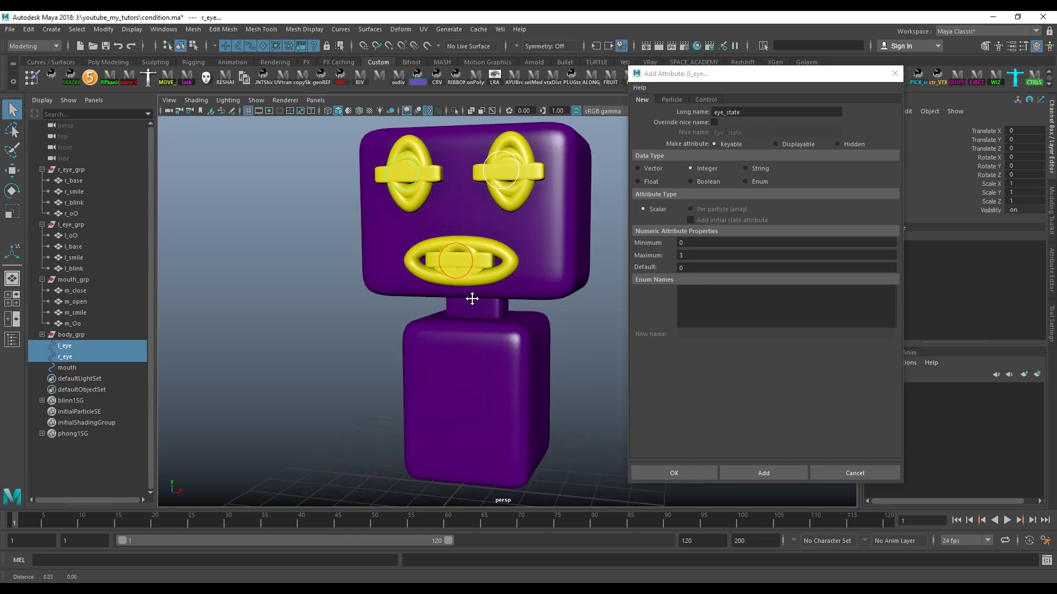
pyautogui.keyDown('alt'); pyautogui.moveTo(481, 302); pyautogui.dragTo(494, 303, button='middle'); pyautogui.keyUp('alt')
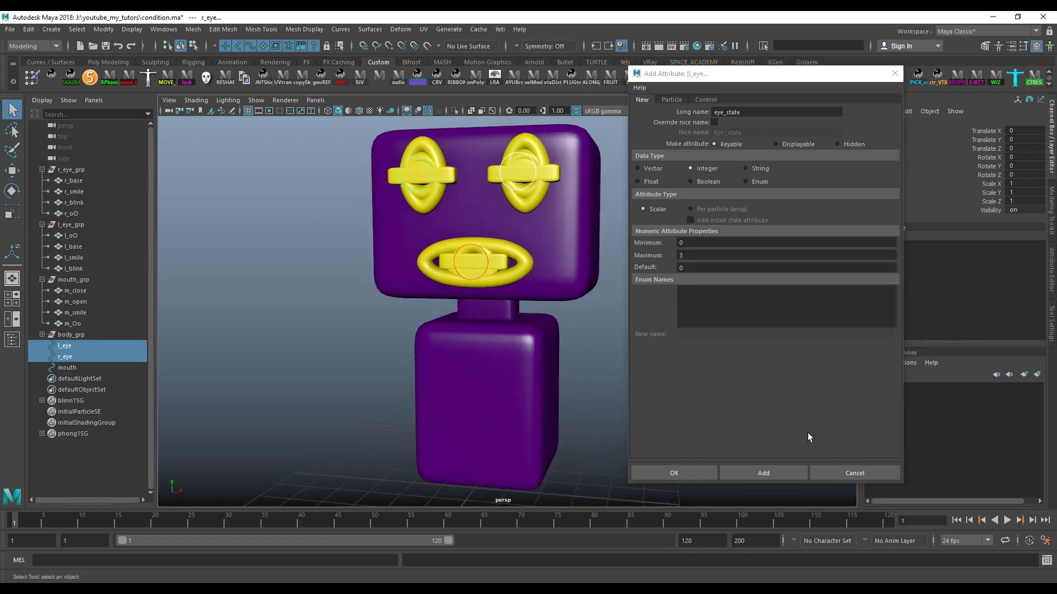
pyautogui.click(781, 471)
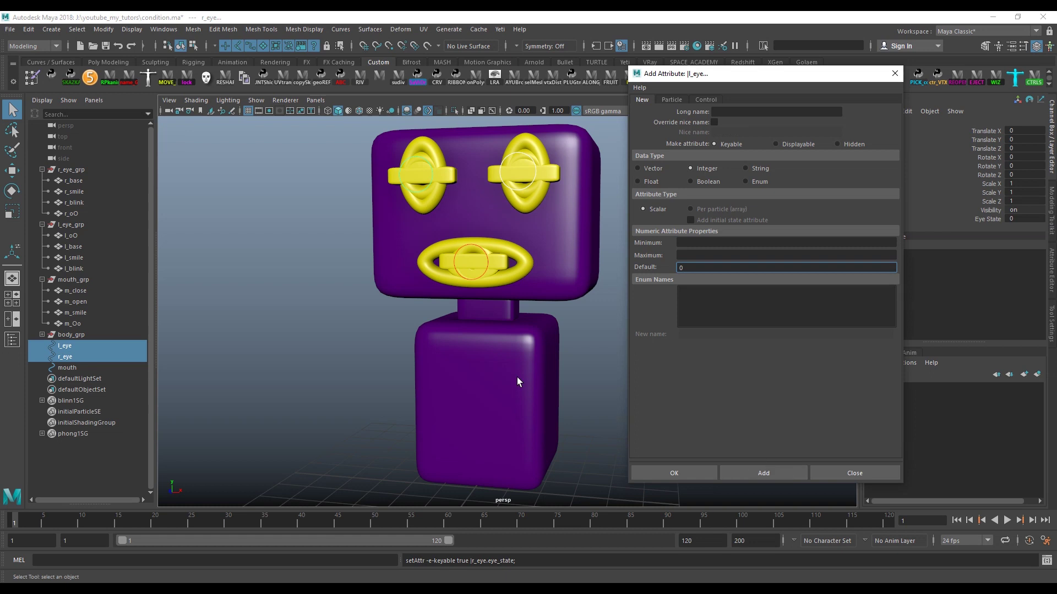
# Select the mouth control and add an integer 'mouth' attribute, minimum 0, maximum 3.
pyautogui.keyDown('alt'); pyautogui.moveTo(405, 281); pyautogui.dragTo(470, 297); pyautogui.keyUp('alt')
pyautogui.click(458, 249)
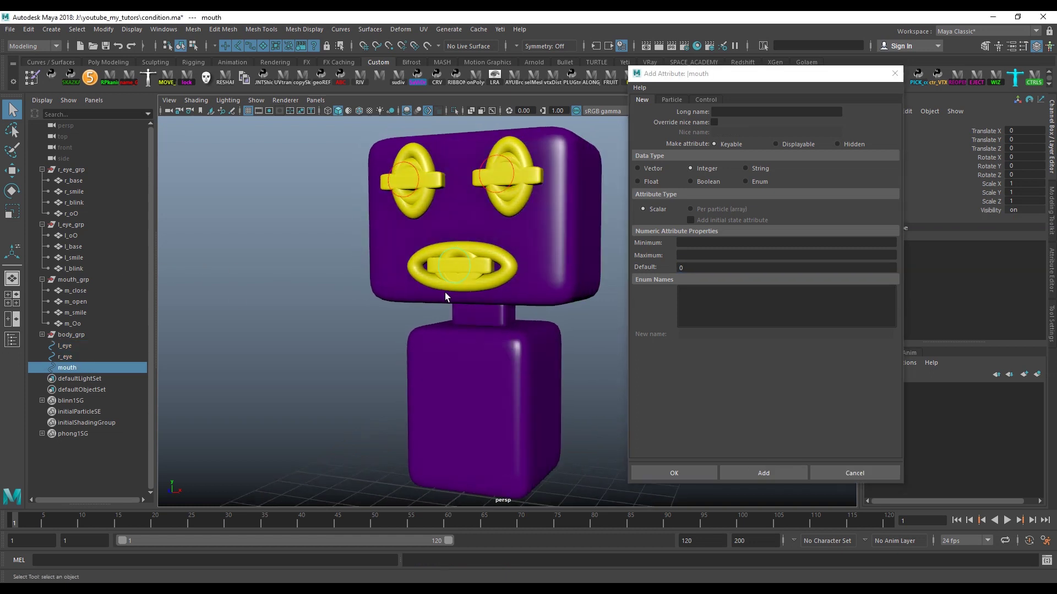
pyautogui.click(735, 111)
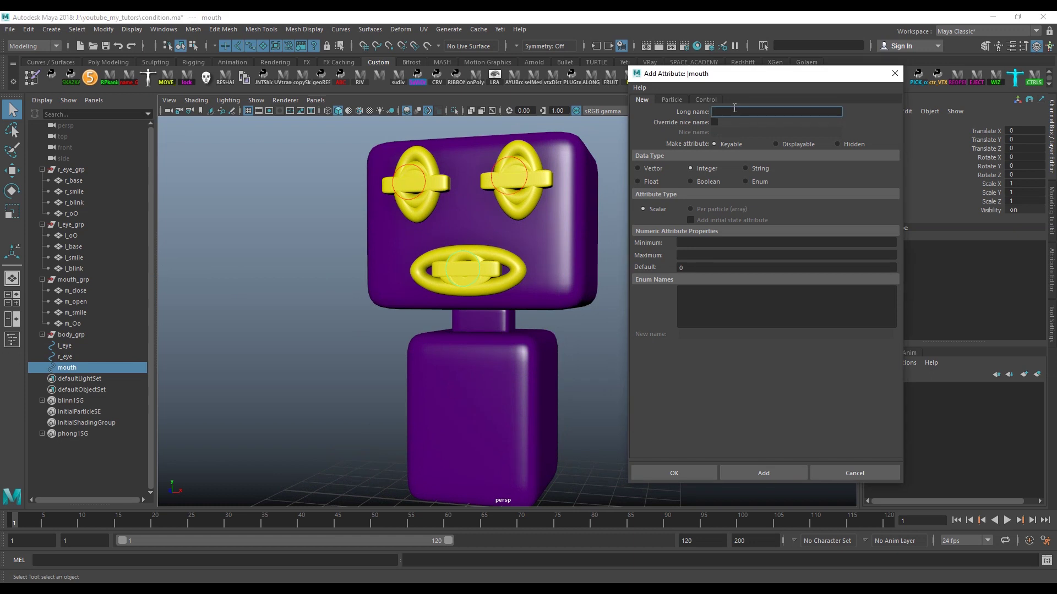
pyautogui.write('mouth')
pyautogui.click(698, 243)
pyautogui.write('0')
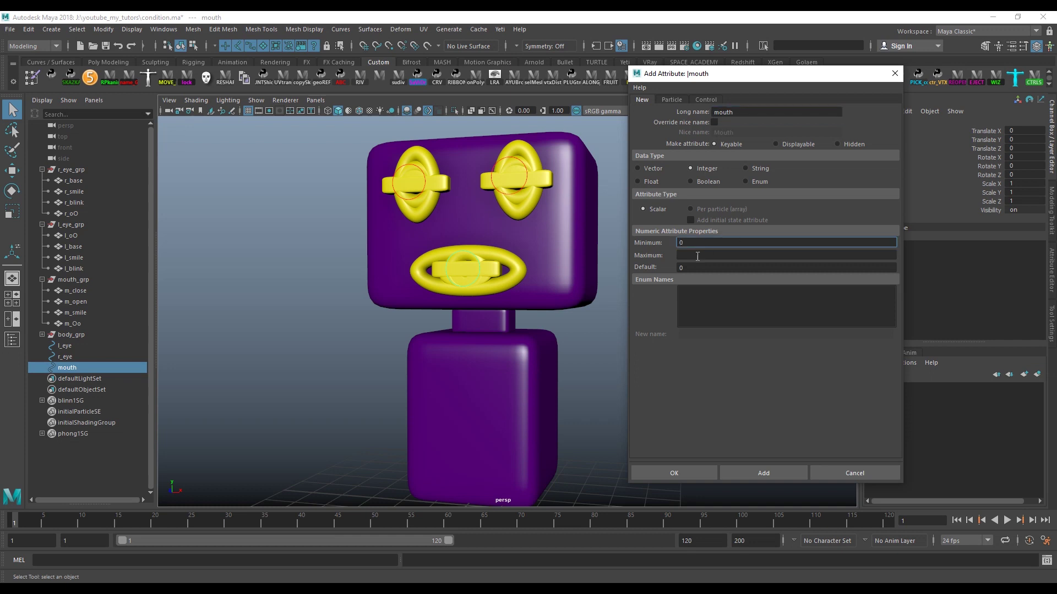
pyautogui.click(697, 256)
pyautogui.write('3')
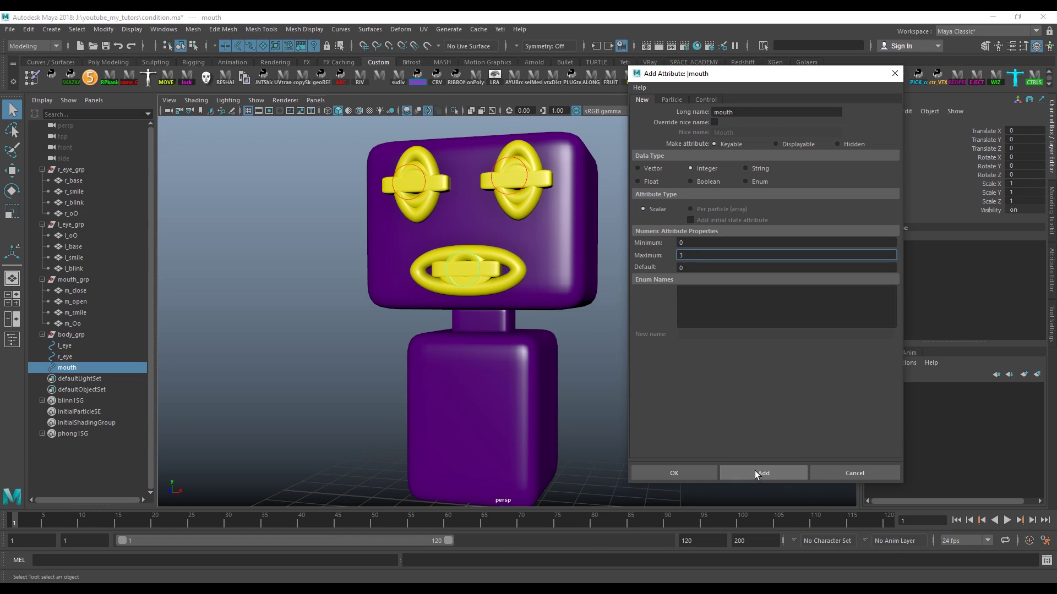
pyautogui.click(755, 471)
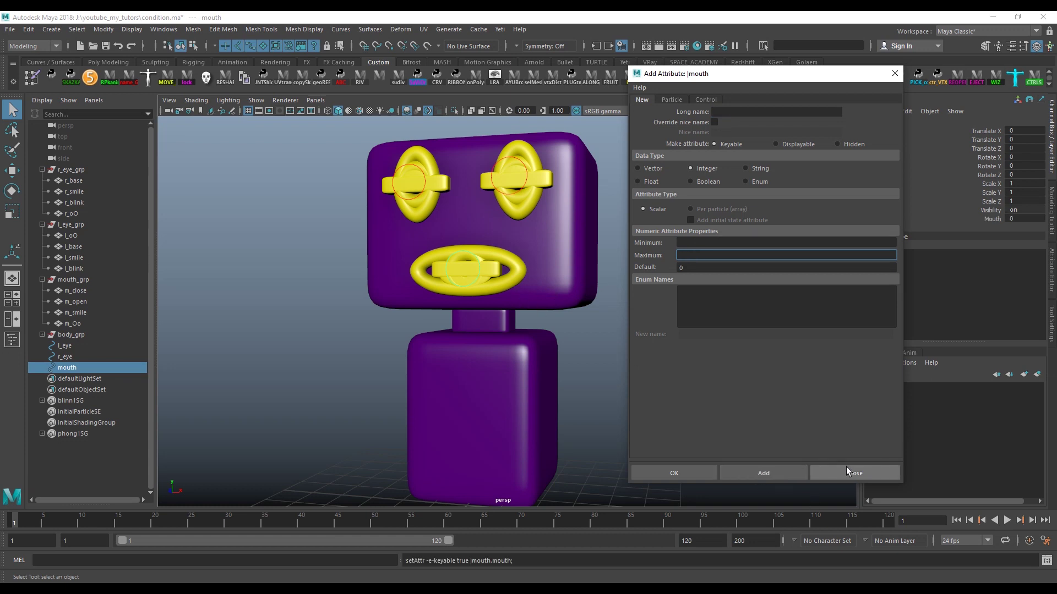
pyautogui.click(848, 469)
pyautogui.moveTo(652, 398)
pyautogui.keyDown('alt'); pyautogui.mouseDown()
pyautogui.moveTo(621, 355)
pyautogui.moveTo(577, 347)
pyautogui.mouseUp(); pyautogui.keyUp('alt')
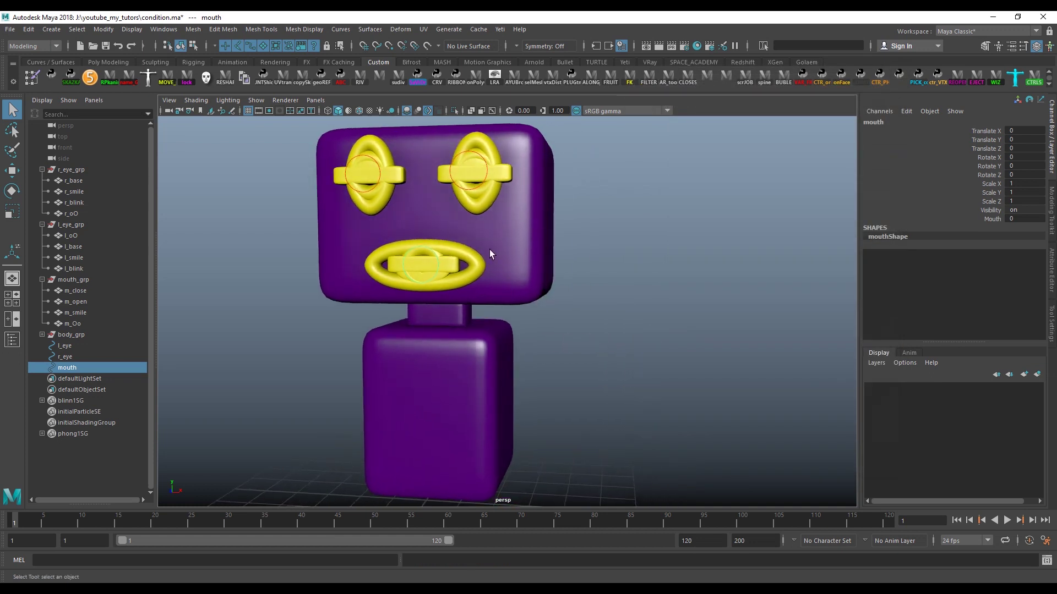
pyautogui.keyDown('alt'); pyautogui.moveTo(490, 252); pyautogui.dragTo(471, 289); pyautogui.keyUp('alt')
# Set the left eye control's Eye State channel to 3.
pyautogui.click(455, 222)
pyautogui.keyDown('alt'); pyautogui.moveTo(454, 221); pyautogui.dragTo(622, 266); pyautogui.keyUp('alt')
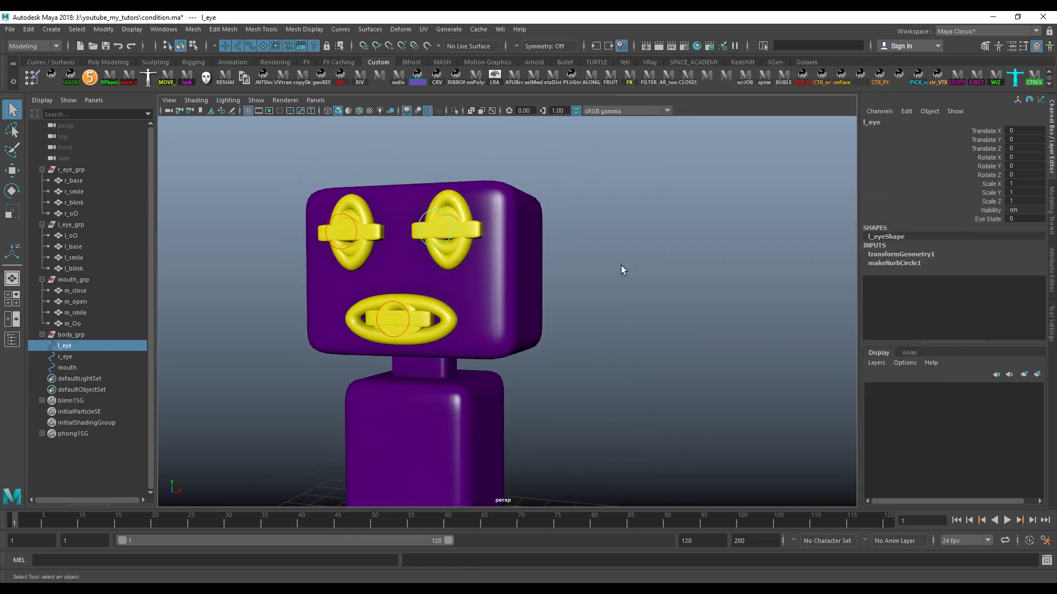
pyautogui.click(936, 219)
pyautogui.moveTo(736, 256)
pyautogui.mouseDown(button='middle')
pyautogui.moveTo(709, 258)
pyautogui.moveTo(722, 257)
pyautogui.mouseUp(button='middle')
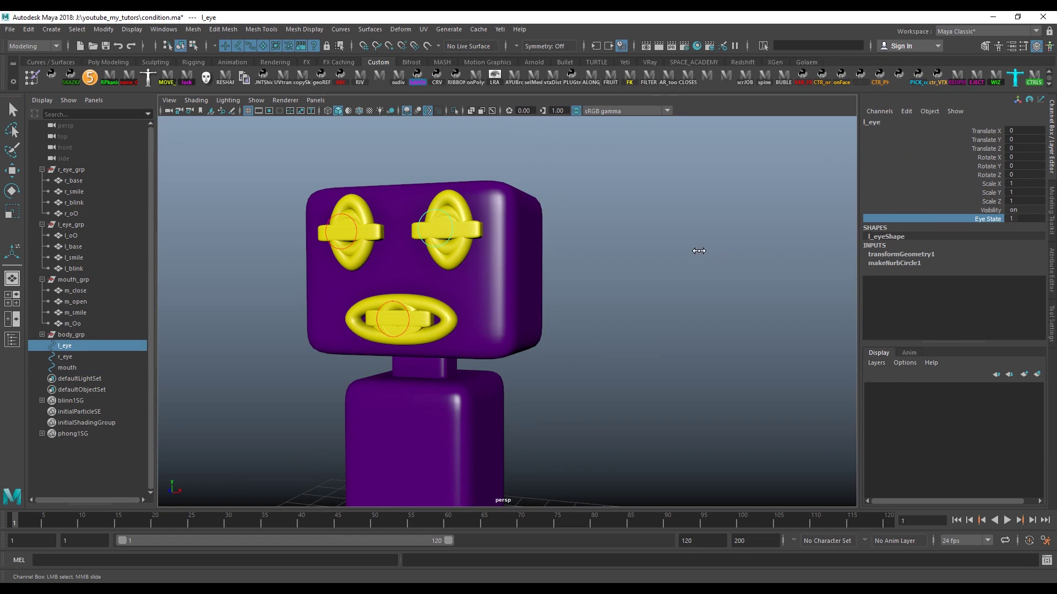
pyautogui.moveTo(722, 257)
pyautogui.keyDown('alt'); pyautogui.mouseDown()
pyautogui.moveTo(589, 278)
pyautogui.moveTo(548, 236)
pyautogui.moveTo(453, 240)
pyautogui.mouseUp(); pyautogui.keyUp('alt')
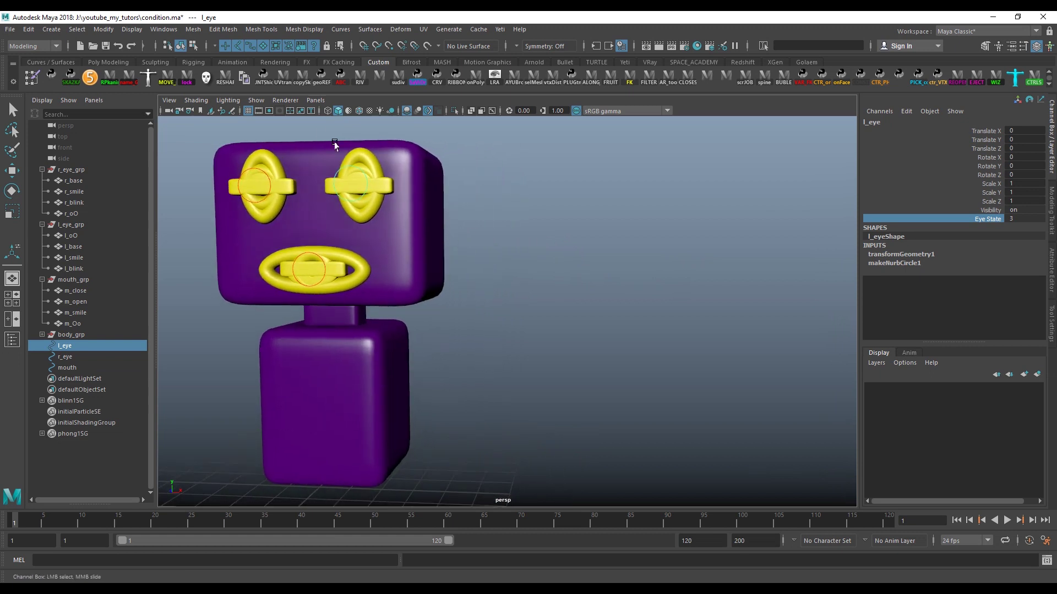
# Open the Node Editor and move it beside the viewport.
pyautogui.click(163, 29)
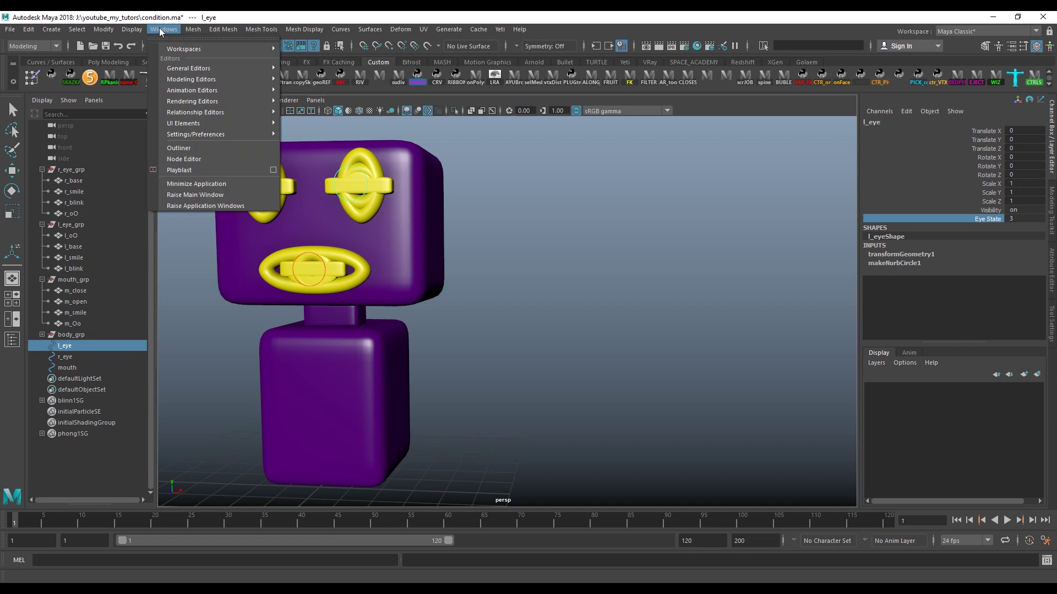
pyautogui.click(208, 159)
pyautogui.moveTo(247, 120); pyautogui.dragTo(662, 116)
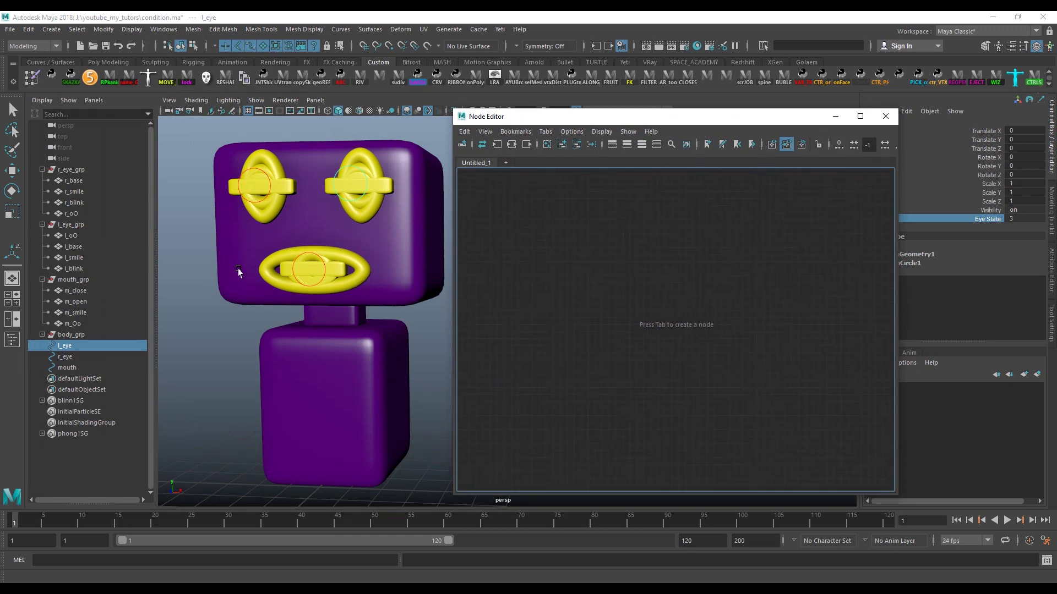
# Graph l_eye in the Node Editor, remove l_eyeShape, and expand l_eye to list all attributes.
pyautogui.click(358, 169)
pyautogui.click(562, 145)
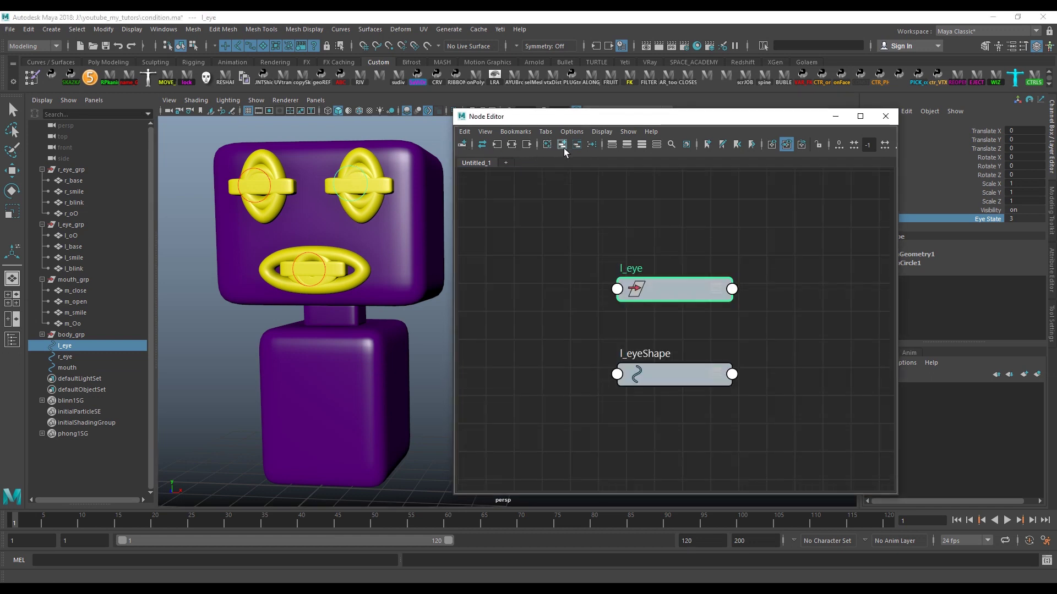
pyautogui.click(652, 385)
pyautogui.click(589, 145)
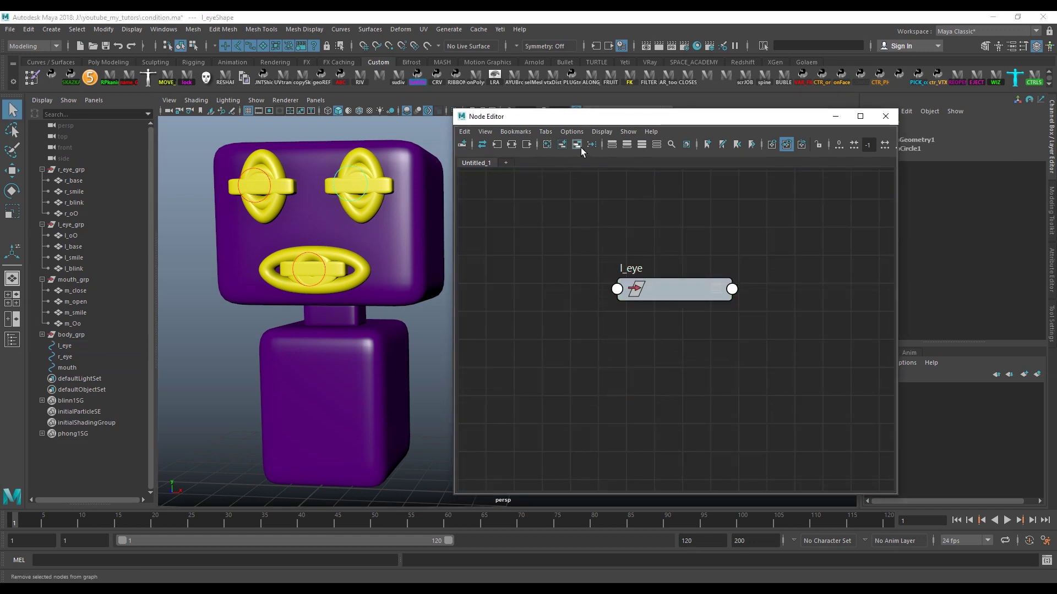
pyautogui.moveTo(669, 289)
pyautogui.mouseDown()
pyautogui.moveTo(578, 320)
pyautogui.moveTo(583, 207)
pyautogui.mouseUp()
pyautogui.click(622, 319)
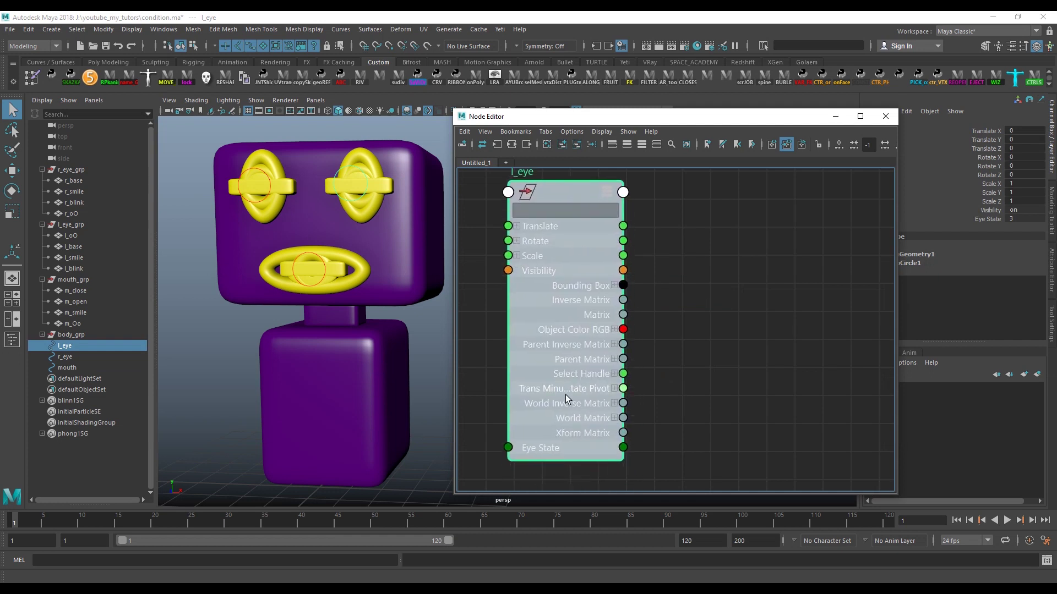
pyautogui.moveTo(546, 414)
pyautogui.mouseDown()
pyautogui.moveTo(535, 405)
pyautogui.moveTo(549, 363)
pyautogui.mouseUp()
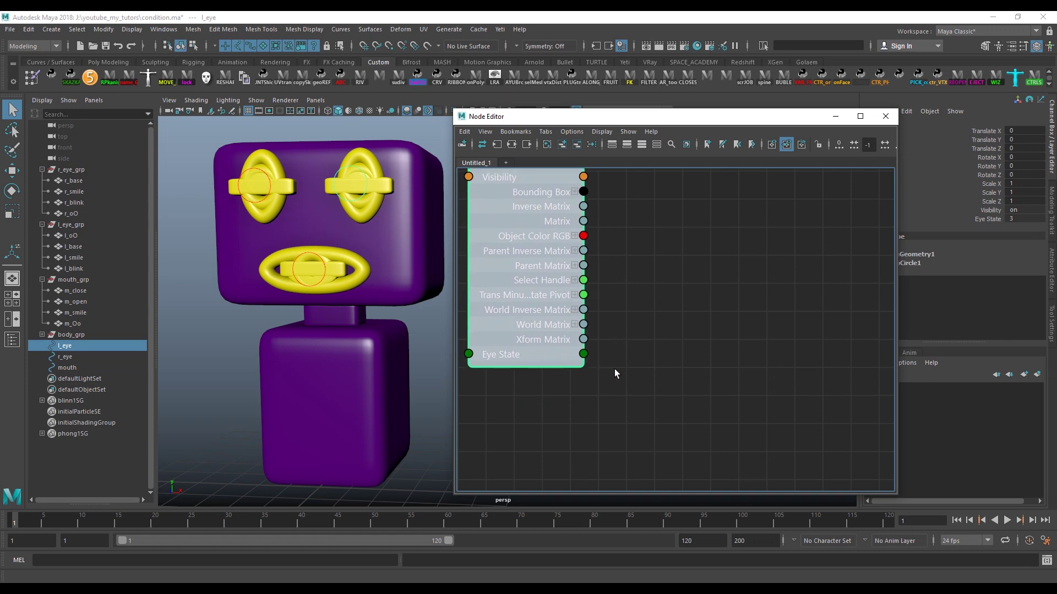
pyautogui.moveTo(558, 370); pyautogui.dragTo(552, 340)
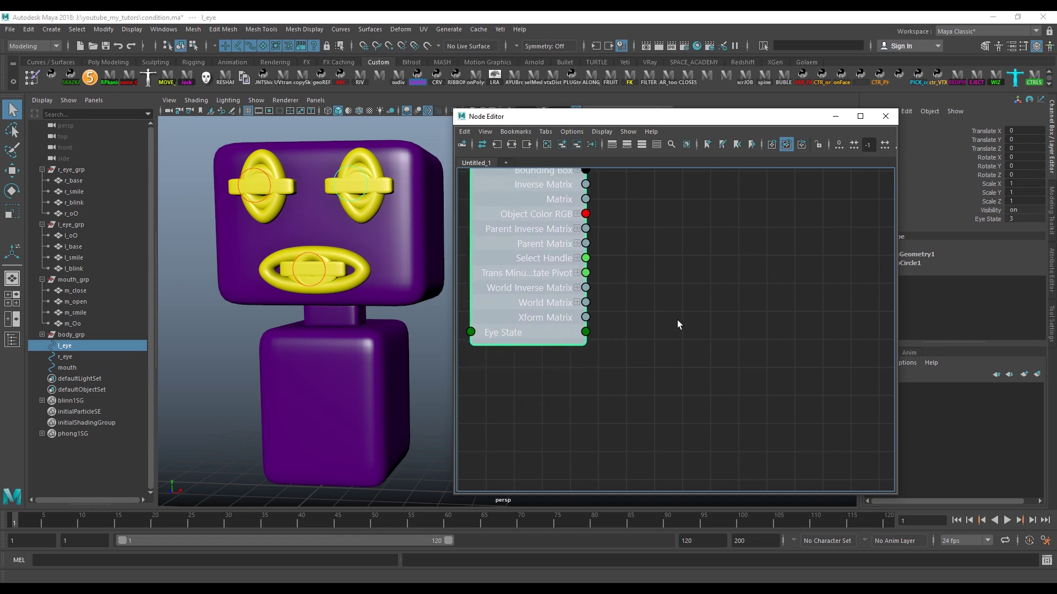
pyautogui.scroll(-2, 677, 325)
pyautogui.moveTo(685, 331); pyautogui.dragTo(652, 333, button='middle')
pyautogui.click(640, 332)
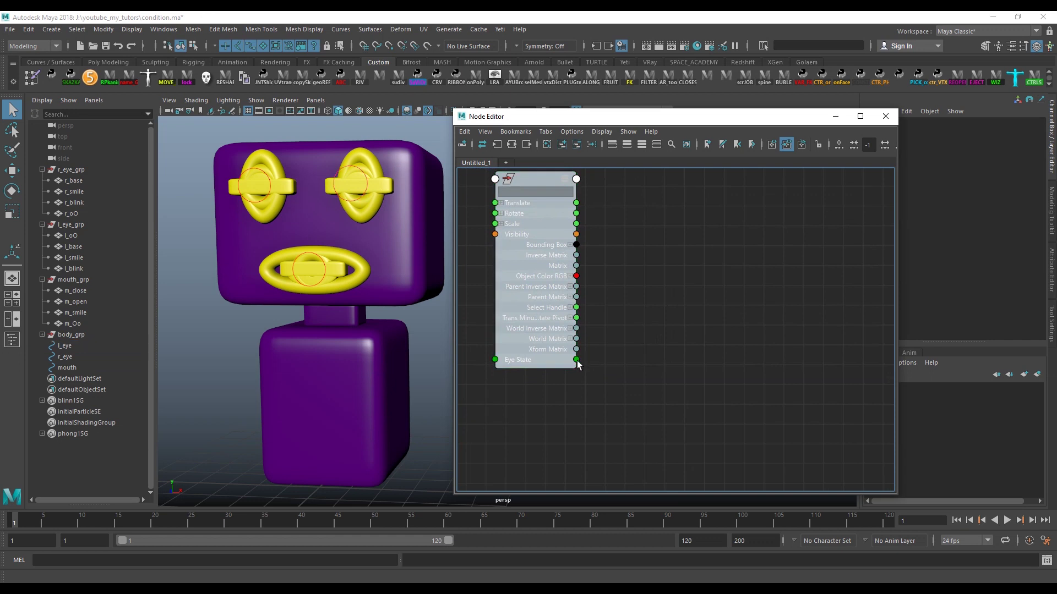
pyautogui.moveTo(576, 359)
pyautogui.mouseDown()
pyautogui.moveTo(626, 378)
pyautogui.moveTo(664, 332)
pyautogui.mouseUp()
# Create a condition node beside l_eye, expand it, and show its attributes in the side panel.
pyautogui.press('Tab')
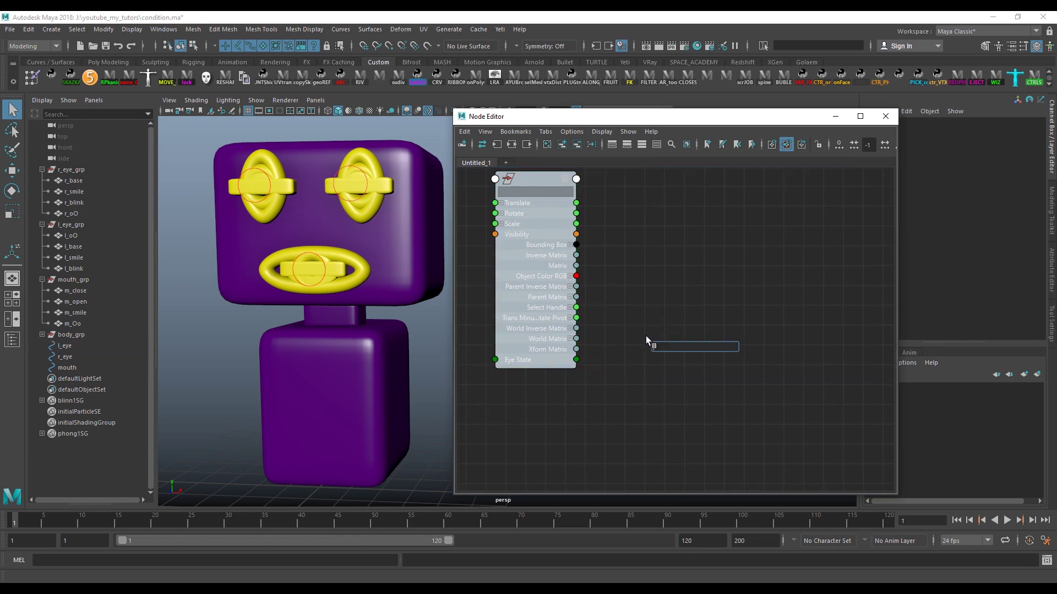
pyautogui.write('c')
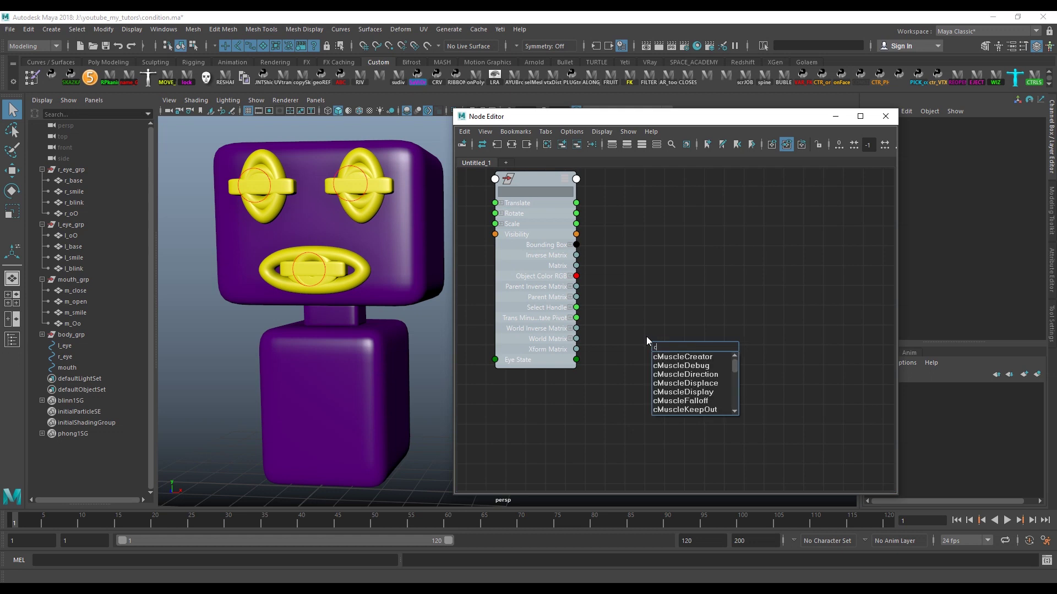
pyautogui.write('ond')
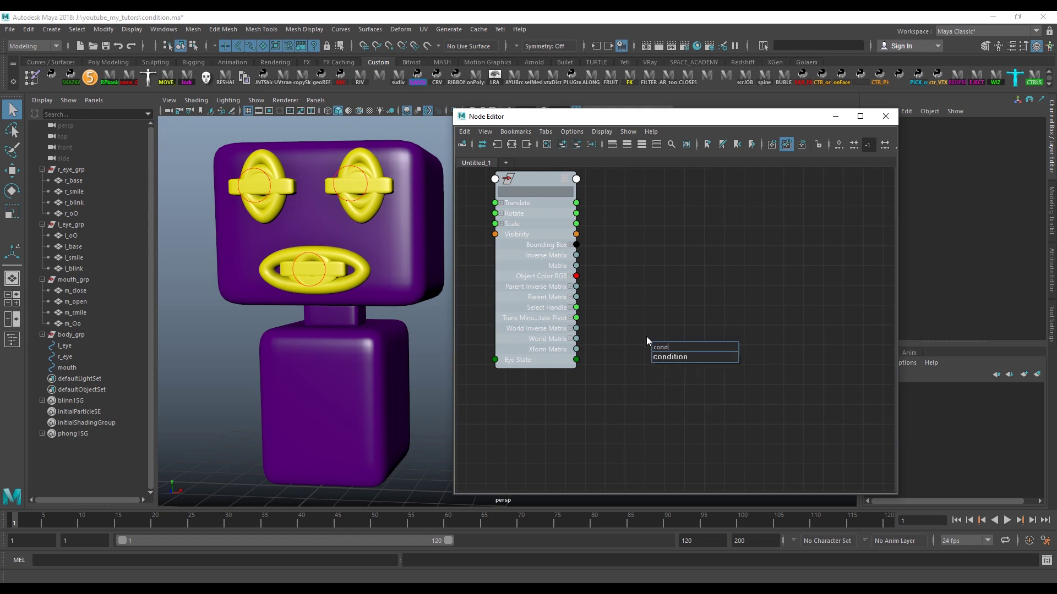
pyautogui.press('Return')
pyautogui.moveTo(676, 355)
pyautogui.mouseDown()
pyautogui.moveTo(637, 249)
pyautogui.moveTo(701, 264)
pyautogui.mouseUp()
pyautogui.press('3')
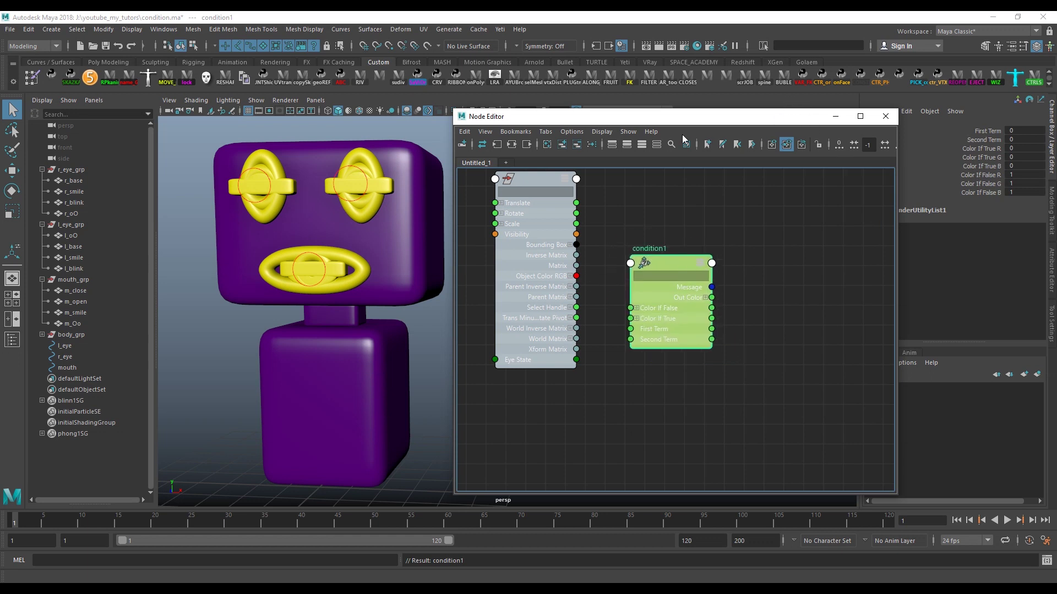
pyautogui.moveTo(661, 116); pyautogui.dragTo(543, 139)
pyautogui.click(1045, 266)
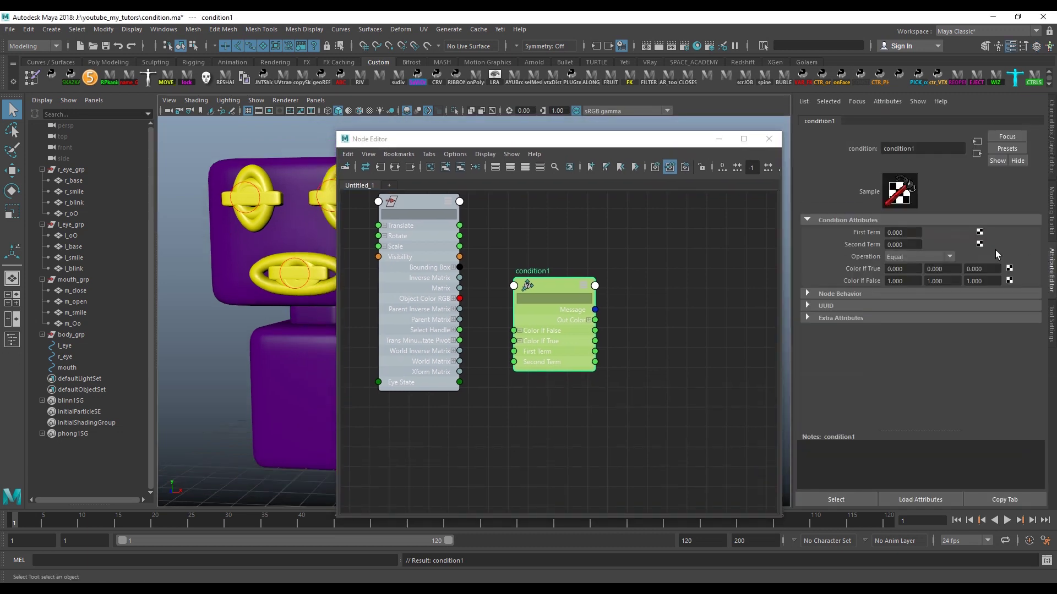
pyautogui.moveTo(673, 142); pyautogui.dragTo(682, 145)
# Review condition1's First and Second Terms, undoing a -0.64 entry, and leave Operation at Equal.
pyautogui.click(914, 233)
pyautogui.press('Tab')
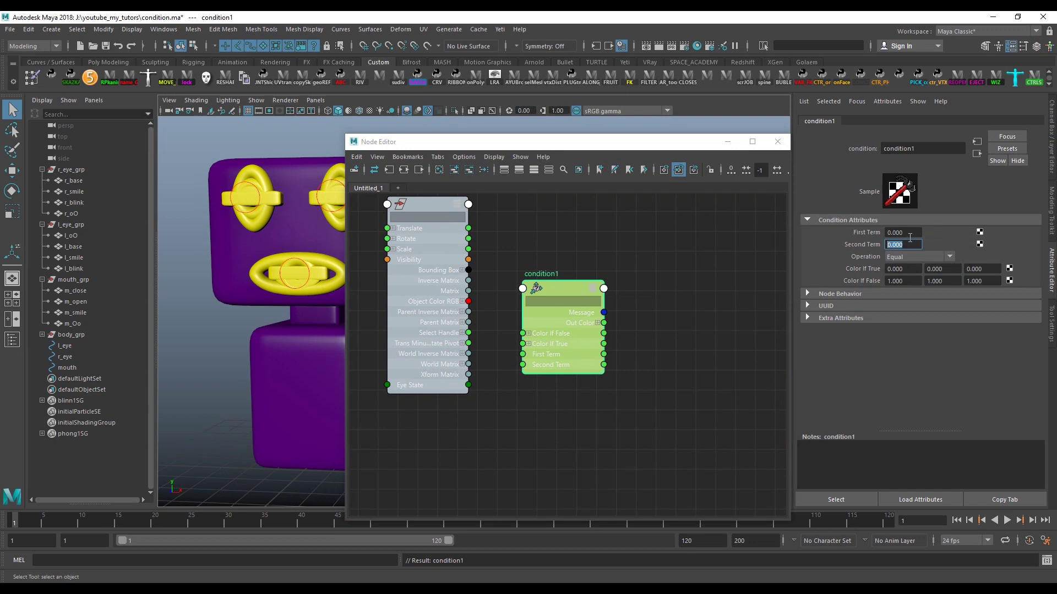
pyautogui.click(907, 233)
pyautogui.write('-0.64')
pyautogui.press('Return')
pyautogui.hotkey('ctrl', 'z')
pyautogui.click(889, 244)
pyautogui.click(903, 259)
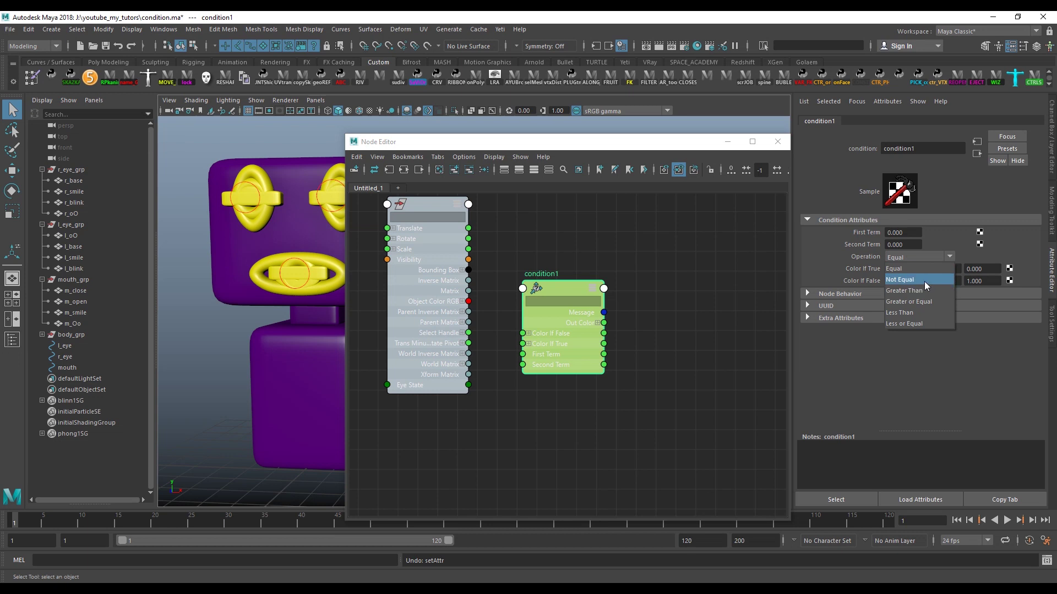
pyautogui.click(936, 243)
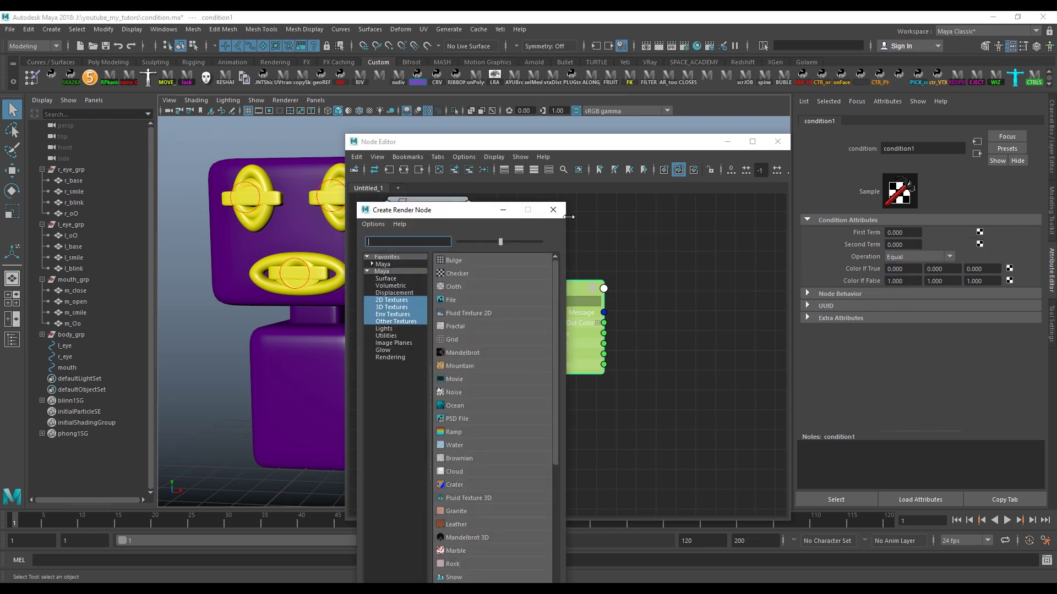
# Close the render node window and reposition the Node Editor while reviewing condition1's terms and operation.
pyautogui.click(562, 217)
pyautogui.keyDown('alt'); pyautogui.moveTo(645, 272); pyautogui.dragTo(636, 299, button='middle'); pyautogui.keyUp('alt')
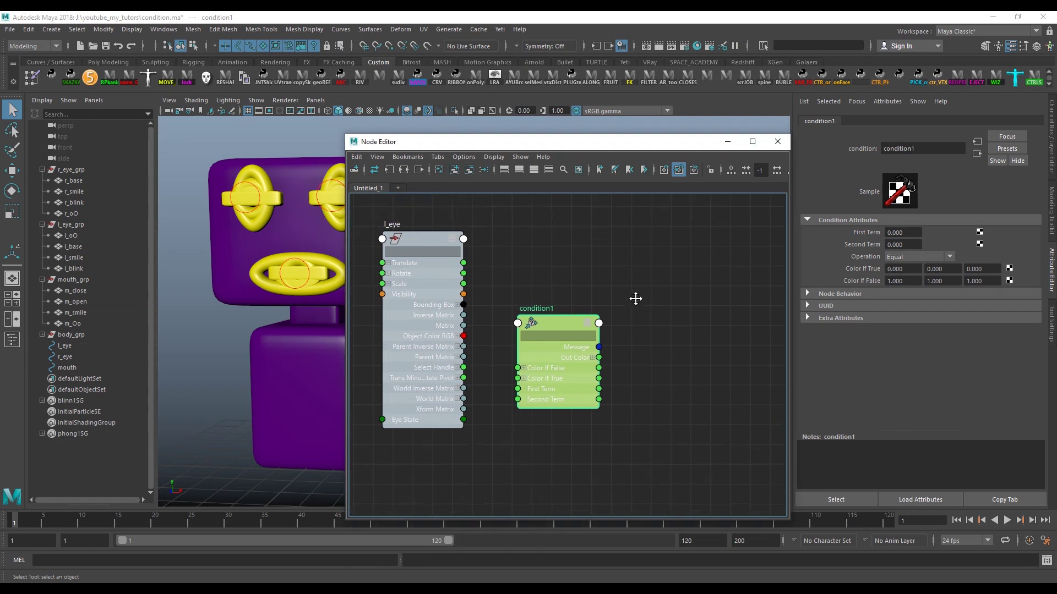
pyautogui.click(916, 272)
pyautogui.press('Tab')
pyautogui.press('Tab')
pyautogui.moveTo(651, 145); pyautogui.dragTo(590, 417)
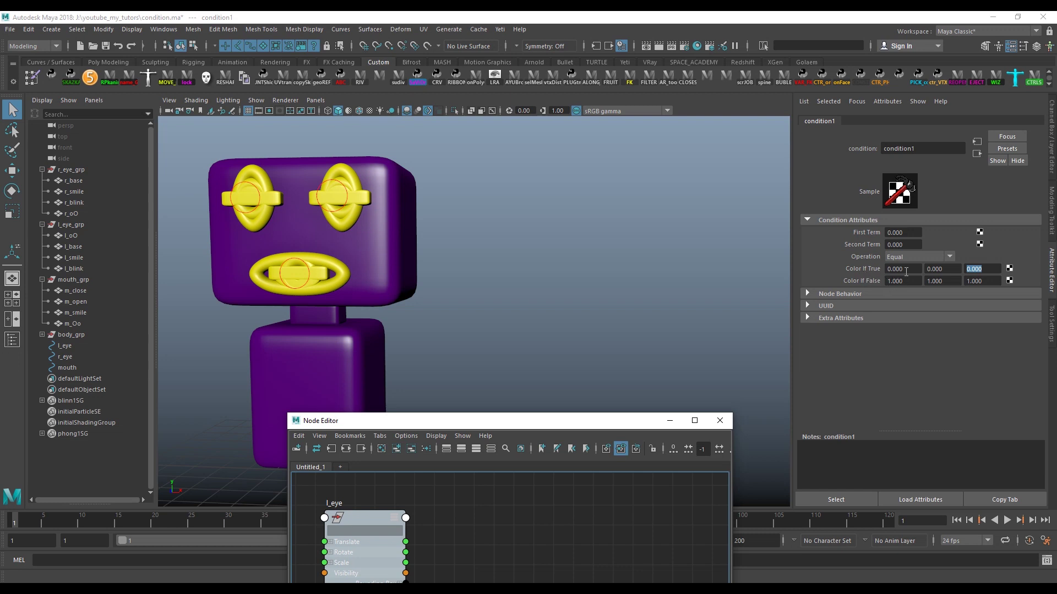
pyautogui.click(905, 232)
pyautogui.press('Tab')
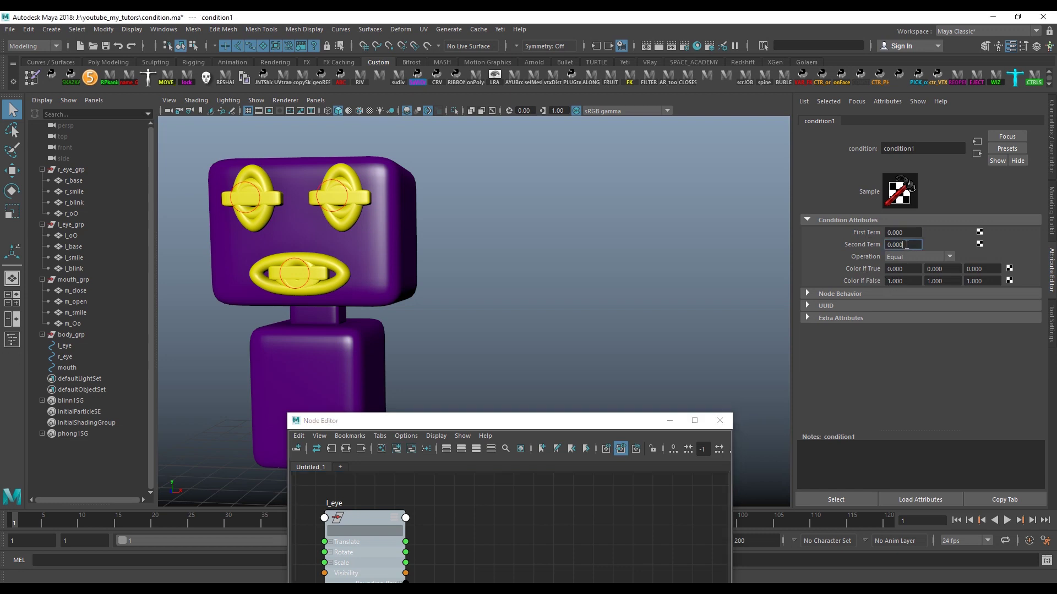
pyautogui.click(905, 232)
pyautogui.moveTo(545, 420); pyautogui.dragTo(594, 270)
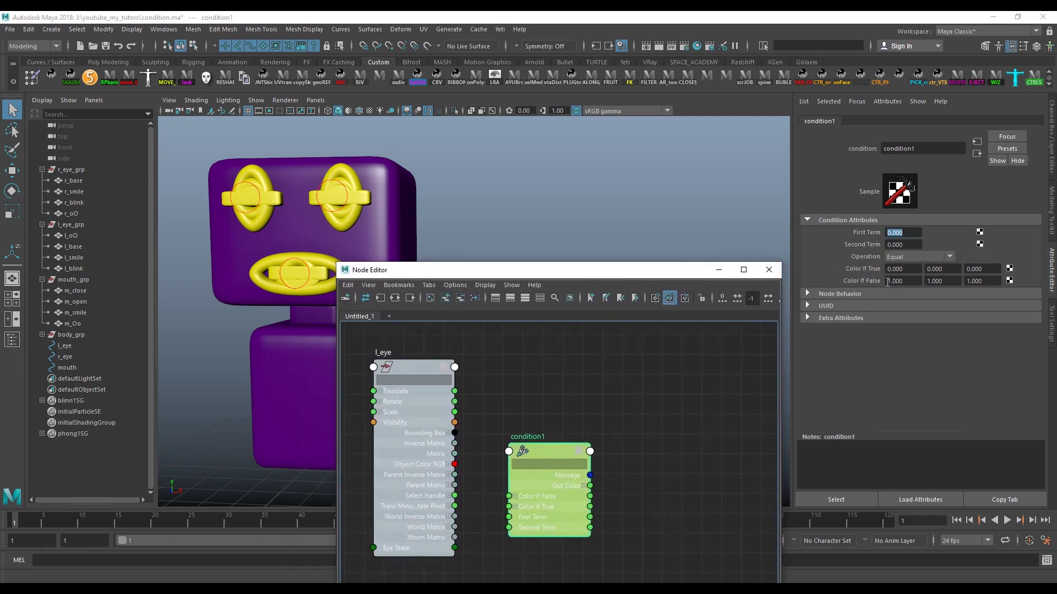
pyautogui.click(938, 257)
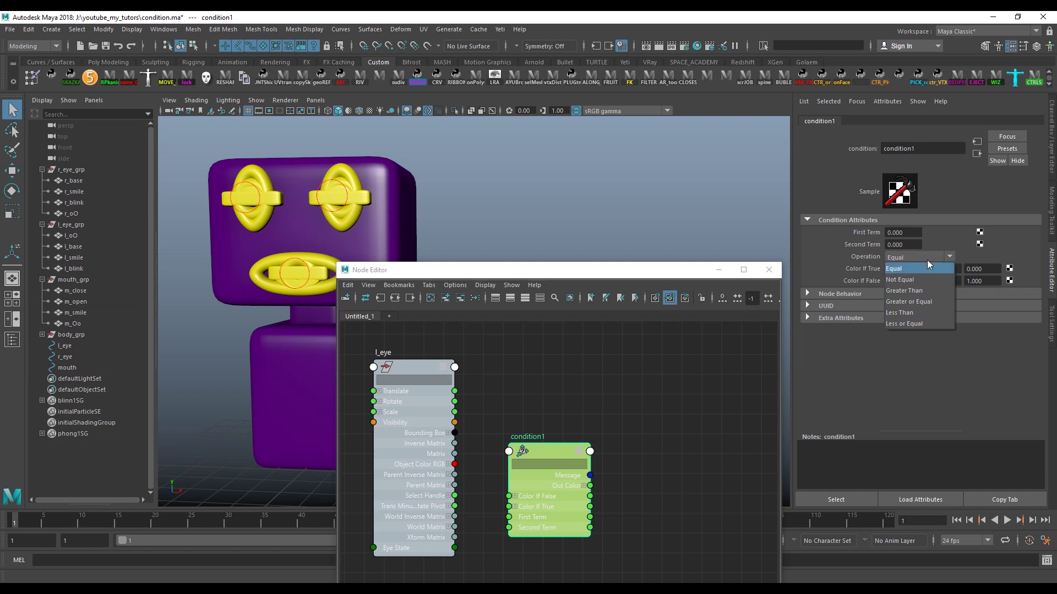
pyautogui.click(926, 260)
pyautogui.click(940, 253)
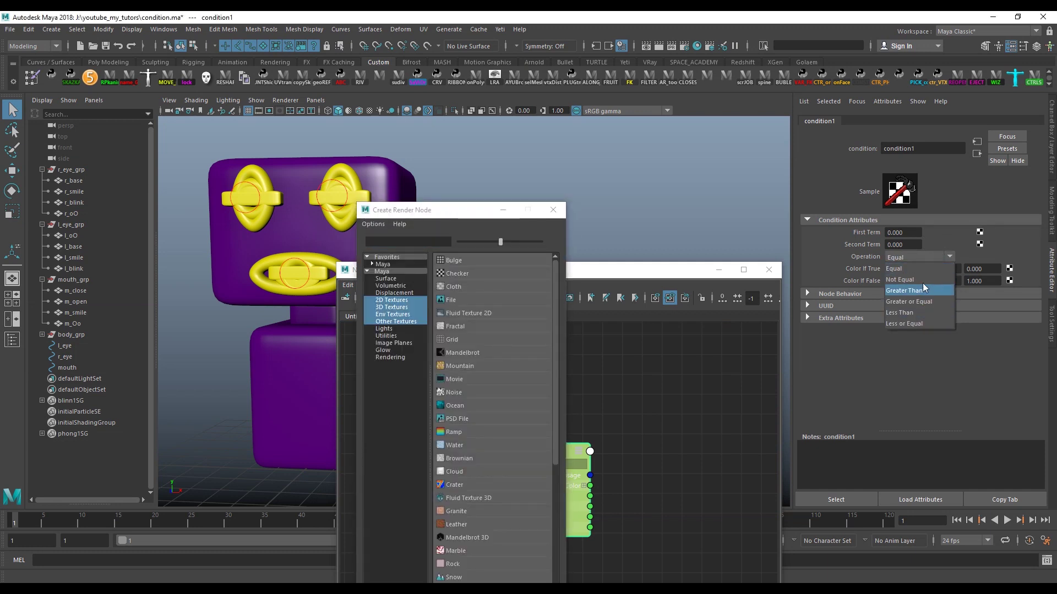
# Enter 345 as the first Color If True value of condition1.
pyautogui.click(912, 246)
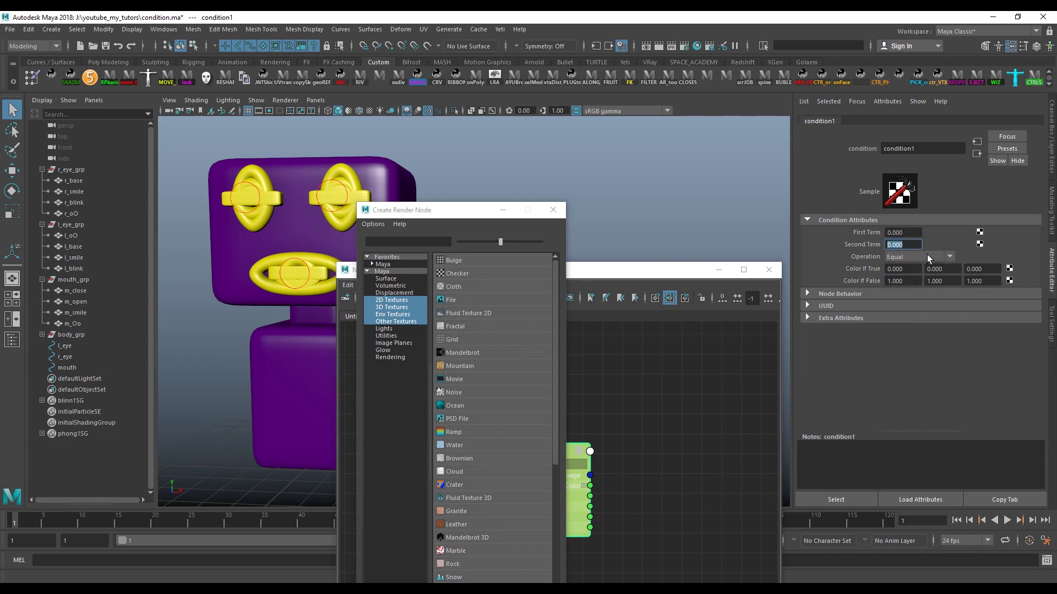
pyautogui.press('Tab')
pyautogui.write('1')
pyautogui.write('45')
pyautogui.doubleClick(888, 274)
pyautogui.click(906, 270)
pyautogui.press('Tab')
pyautogui.doubleClick(892, 271)
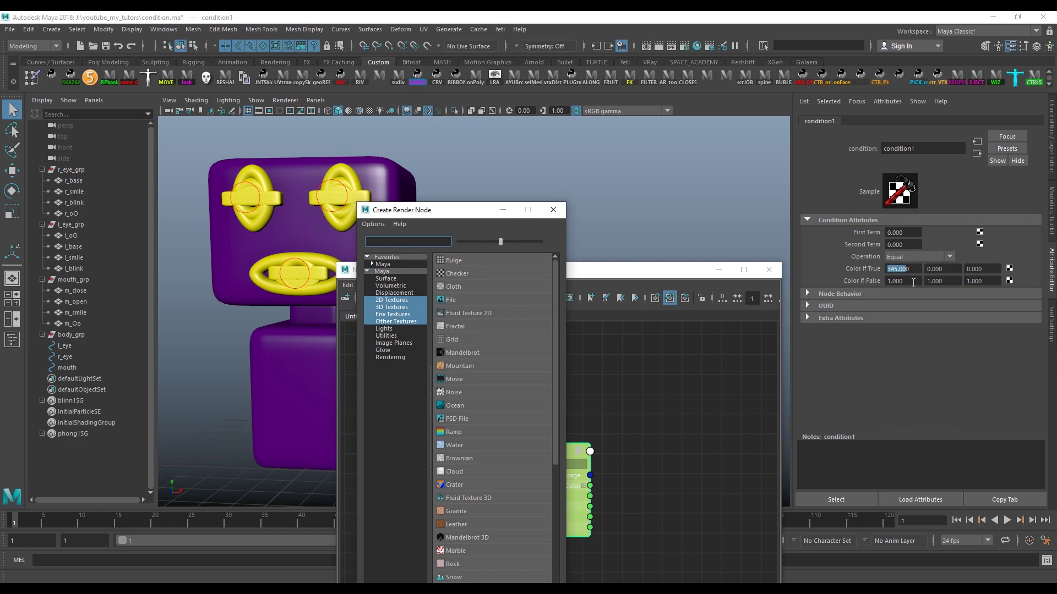
# Fill the three Color If False fields with 555, 555 and 55.
pyautogui.doubleClick(894, 281)
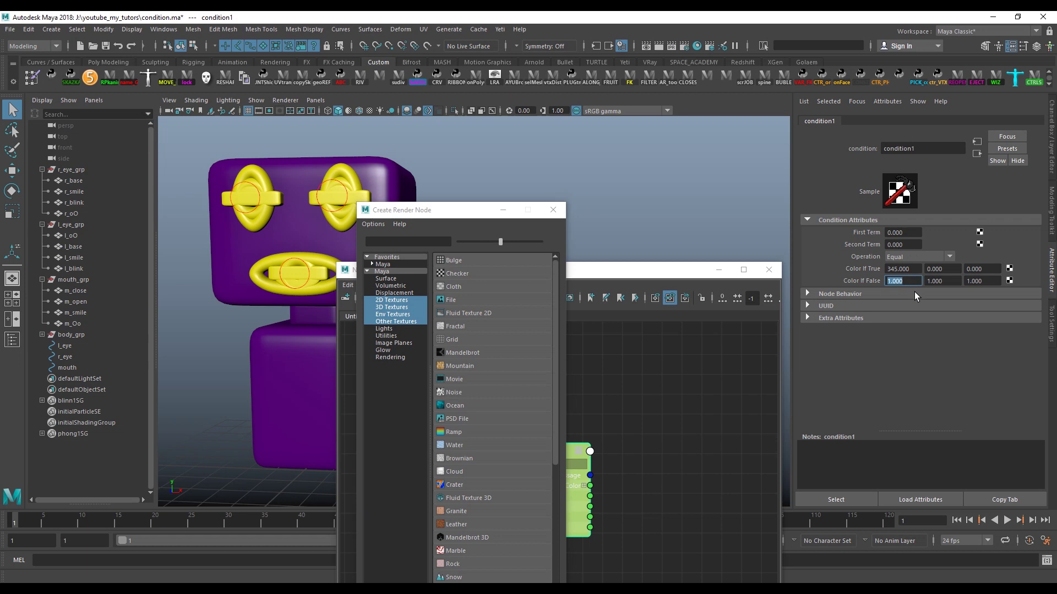
pyautogui.write('555')
pyautogui.press('Tab')
pyautogui.write('555')
pyautogui.press('Tab')
pyautogui.write('55')
pyautogui.doubleClick(911, 280)
# Recheck Color If True (345, 0, 0) and the Equal operation, moving the render node window aside.
pyautogui.doubleClick(915, 271)
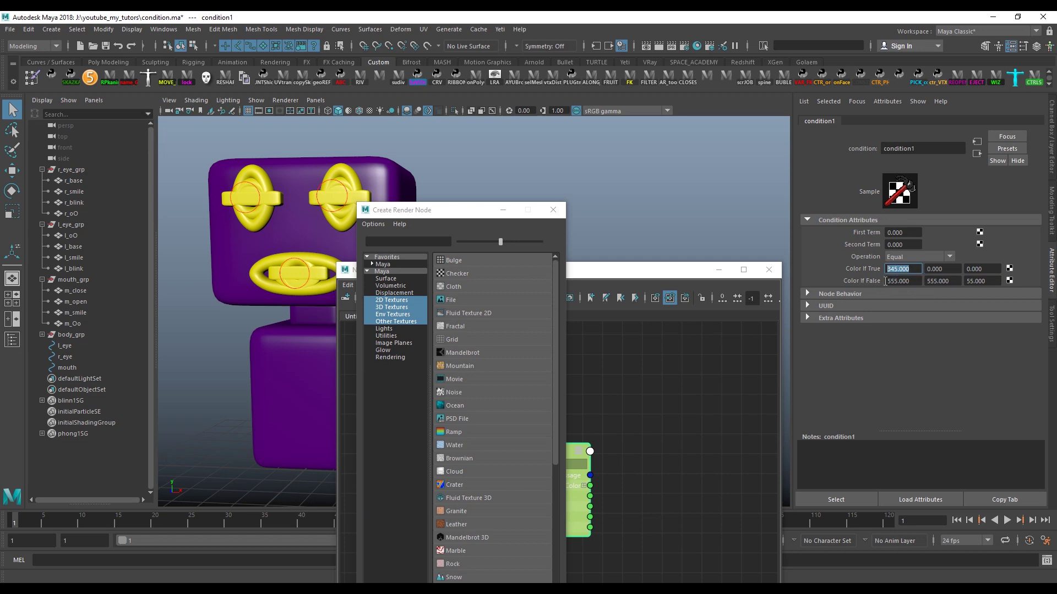
pyautogui.press('Tab')
pyautogui.press('Tab')
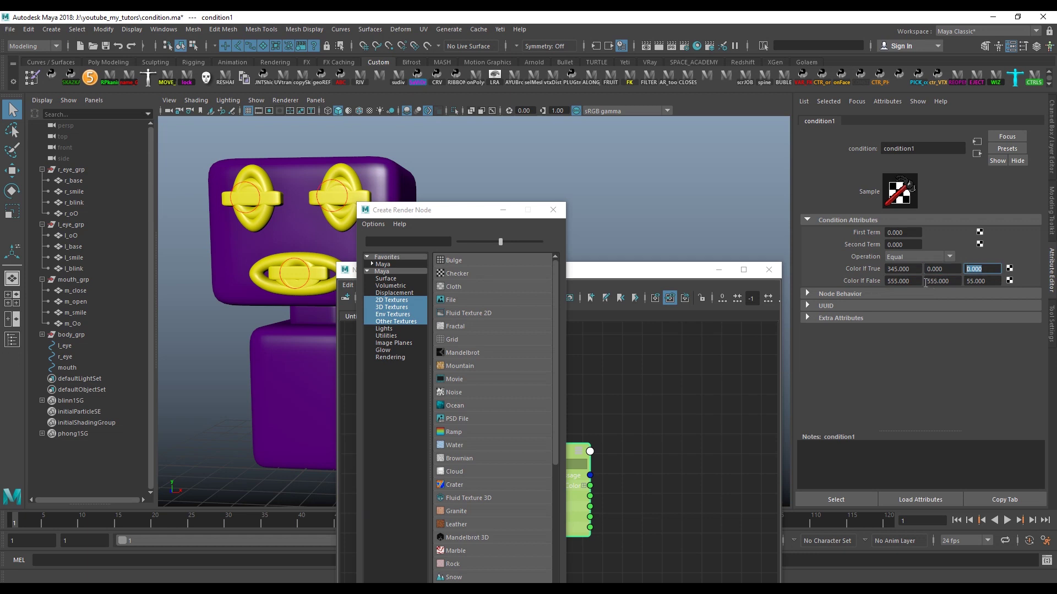
pyautogui.click(916, 256)
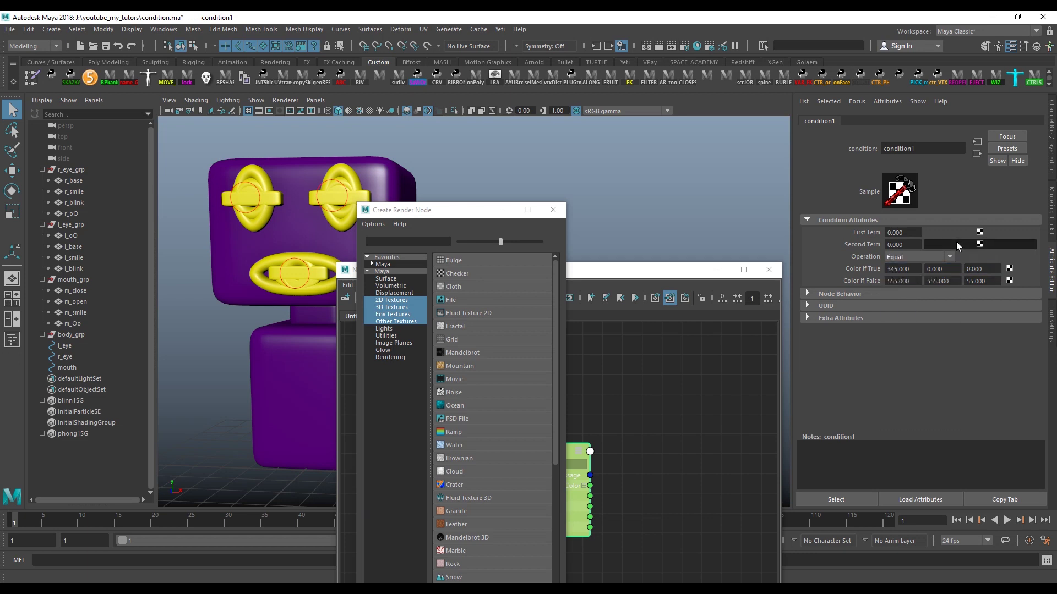
pyautogui.press('Tab')
pyautogui.press('Tab')
pyautogui.press('Tab')
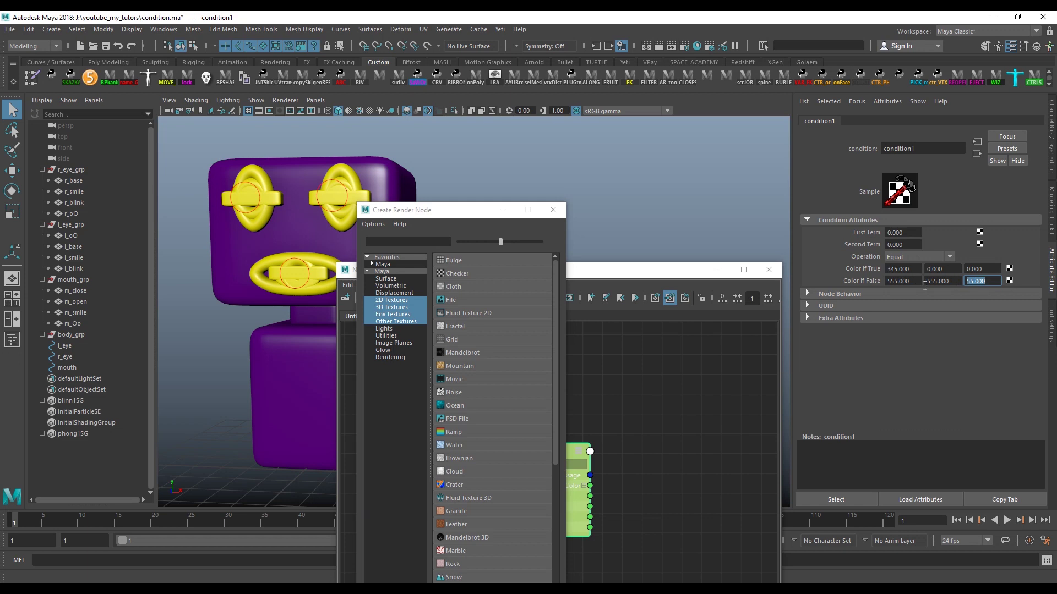
pyautogui.moveTo(484, 214)
pyautogui.mouseDown()
pyautogui.moveTo(564, 352)
pyautogui.moveTo(639, 389)
pyautogui.mouseUp()
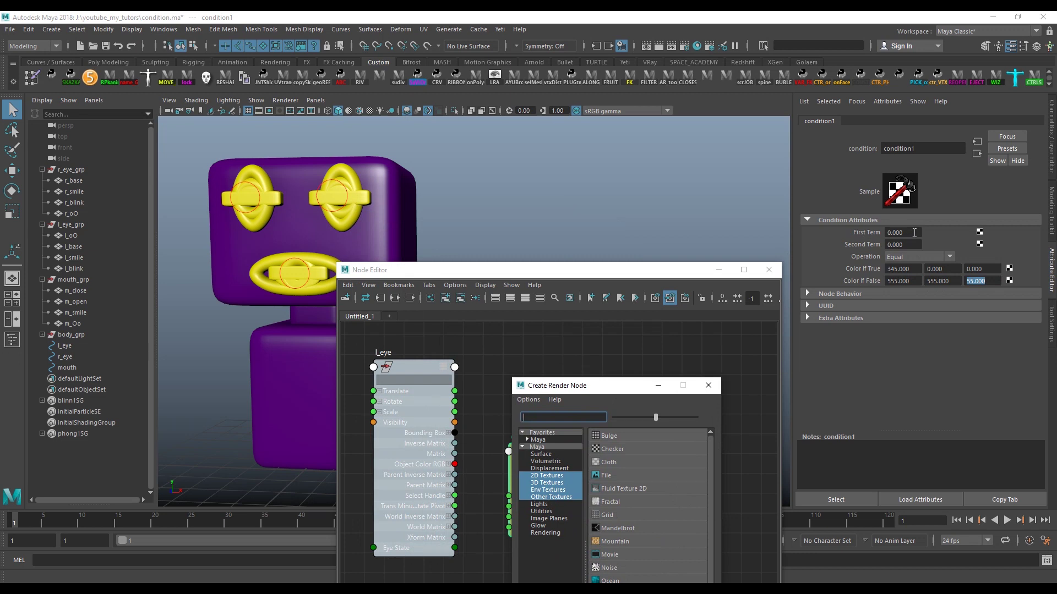
pyautogui.click(894, 244)
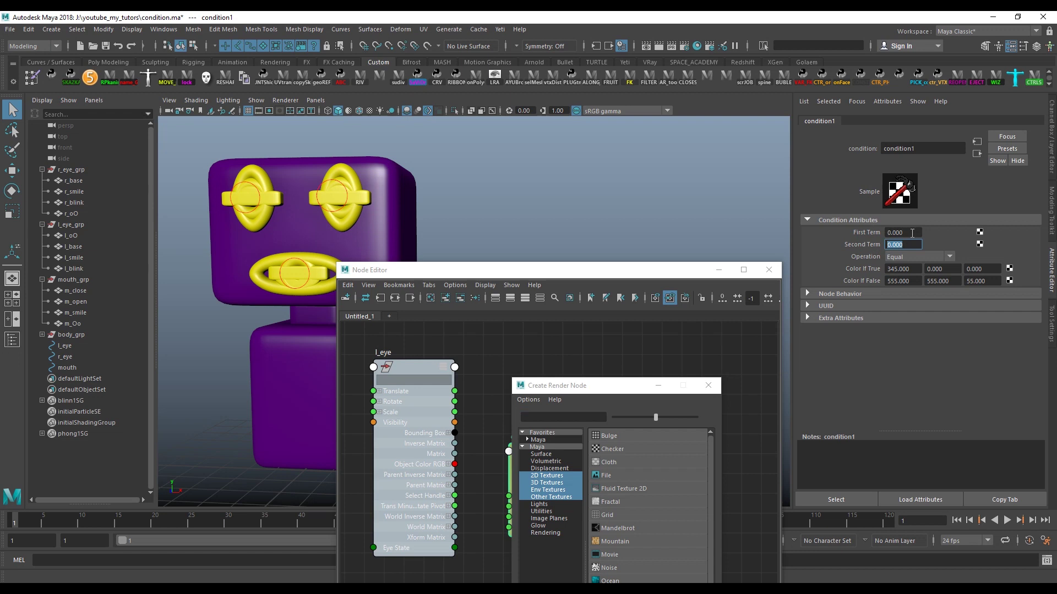
pyautogui.click(946, 255)
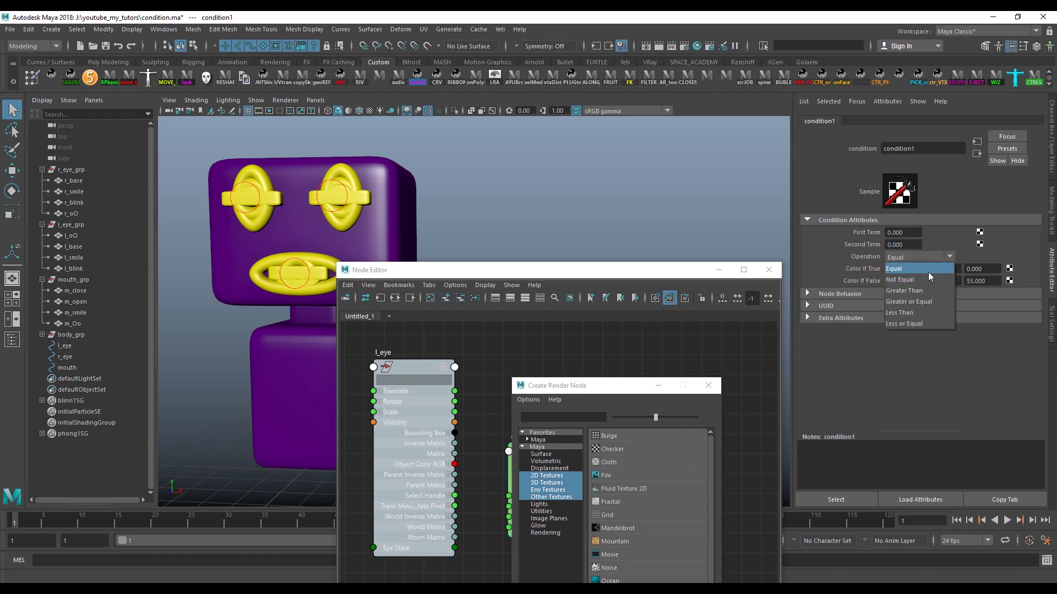
pyautogui.click(818, 257)
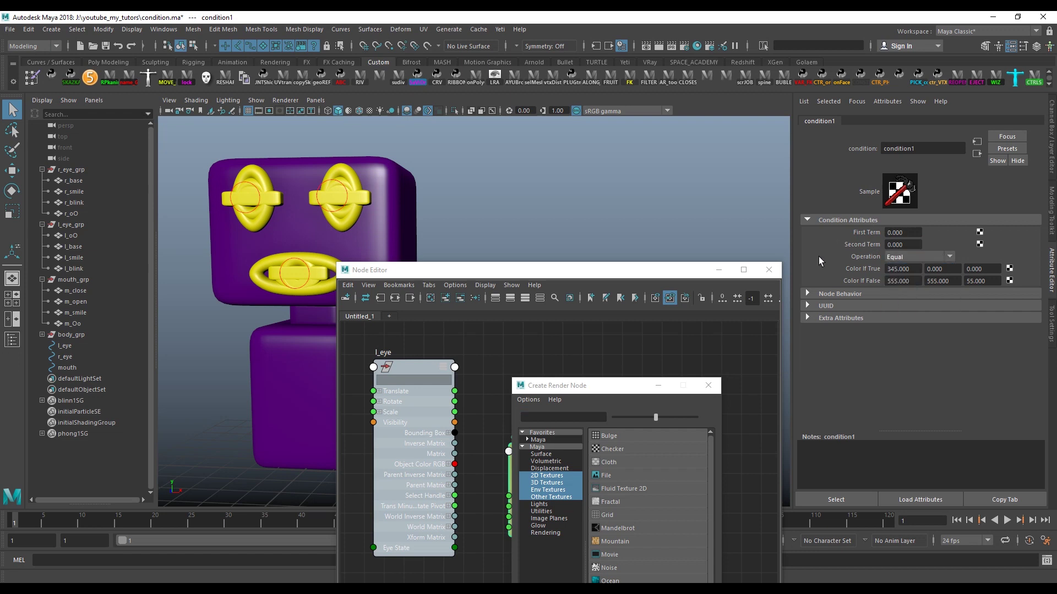
pyautogui.click(919, 269)
pyautogui.press('Tab')
pyautogui.press('Tab')
pyautogui.click(921, 279)
pyautogui.press('Tab')
pyautogui.press('Tab')
# Reposition the Node Editor window and zoom out the node graph.
pyautogui.moveTo(604, 294); pyautogui.dragTo(643, 247)
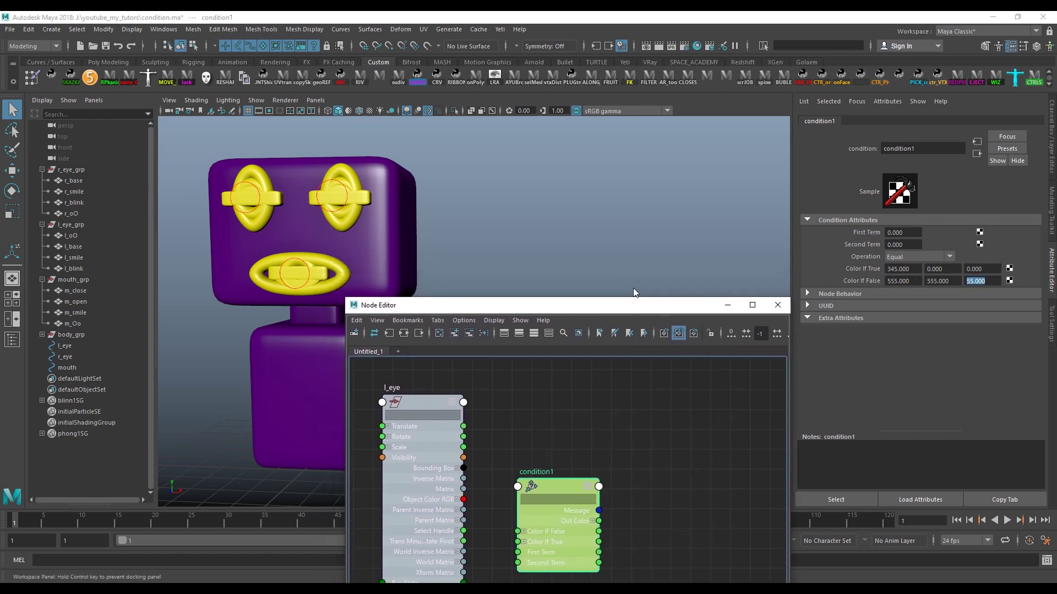
pyautogui.moveTo(534, 209)
pyautogui.keyDown('alt'); pyautogui.mouseDown(button='middle')
pyautogui.moveTo(489, 194)
pyautogui.moveTo(479, 200)
pyautogui.mouseUp(button='middle'); pyautogui.keyUp('alt')
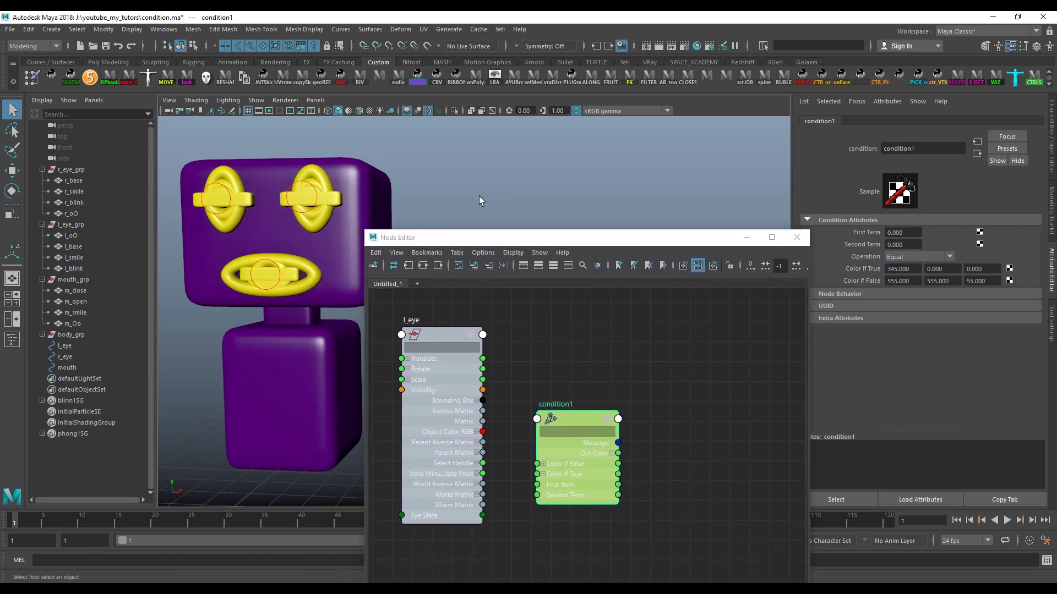
pyautogui.moveTo(483, 239); pyautogui.dragTo(518, 196)
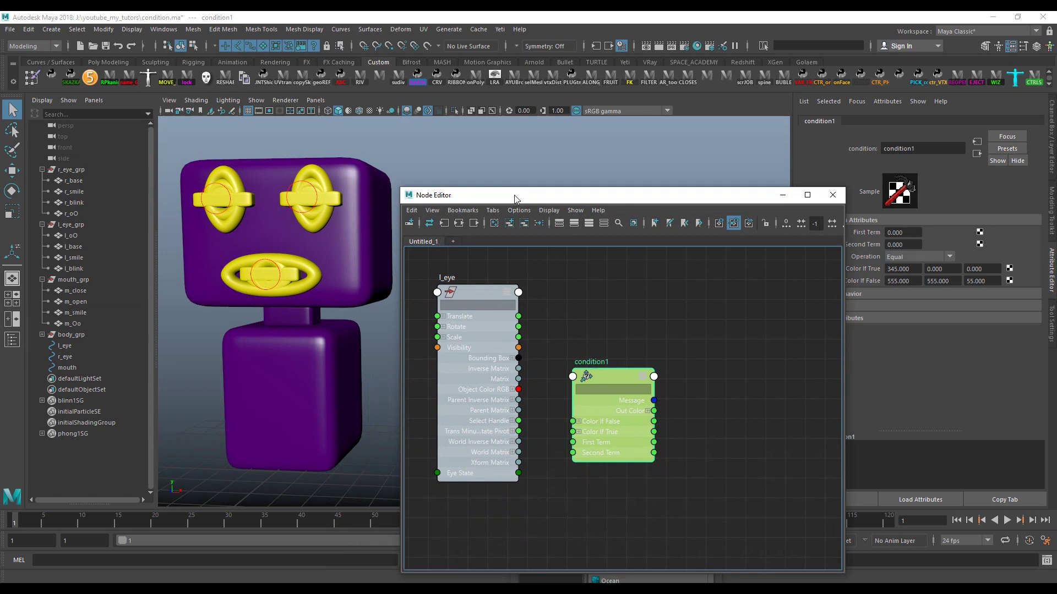
pyautogui.keyDown('alt'); pyautogui.moveTo(355, 251); pyautogui.dragTo(335, 260); pyautogui.keyUp('alt')
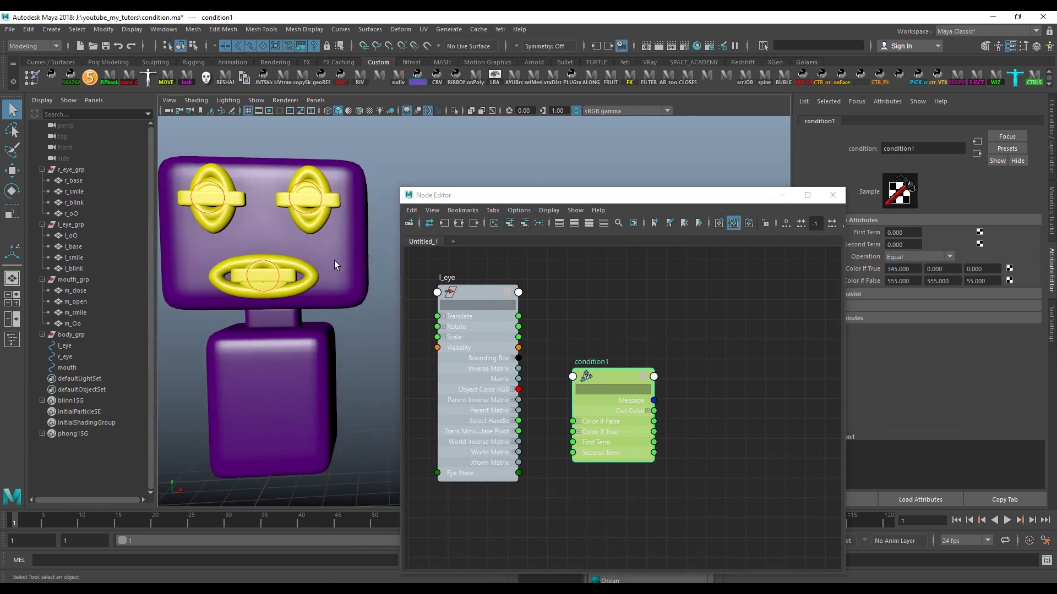
pyautogui.moveTo(470, 201); pyautogui.dragTo(459, 165)
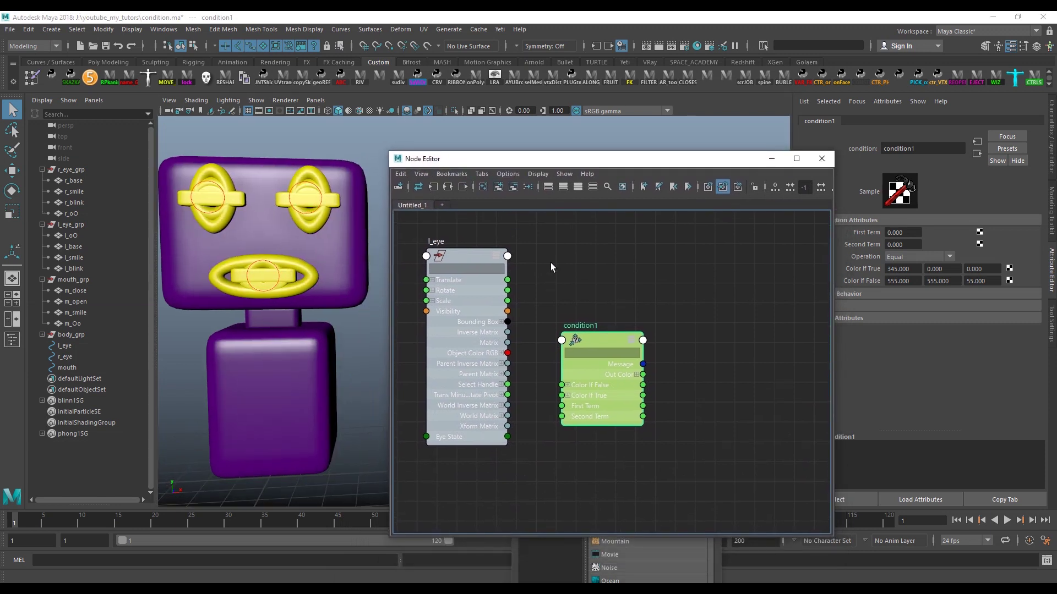
pyautogui.scroll(-1, 549, 270)
pyautogui.scroll(-1, 549, 277)
pyautogui.scroll(-1, 553, 284)
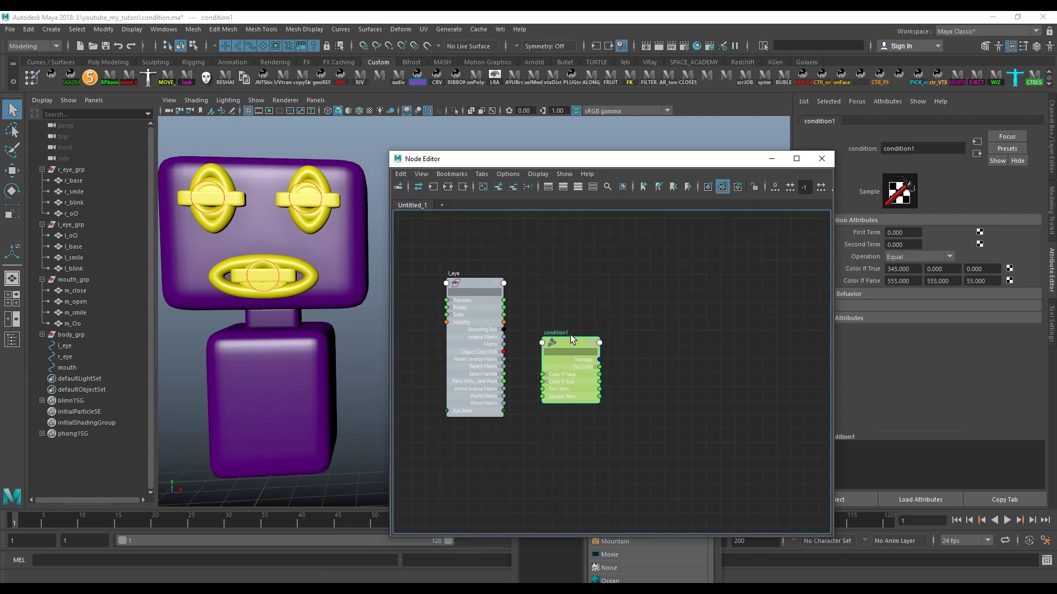
# Arrange l_eye and condition1, then connect l_eye's Eye State to condition1's Second Term.
pyautogui.moveTo(572, 338); pyautogui.dragTo(600, 328)
pyautogui.scroll(2, 549, 358)
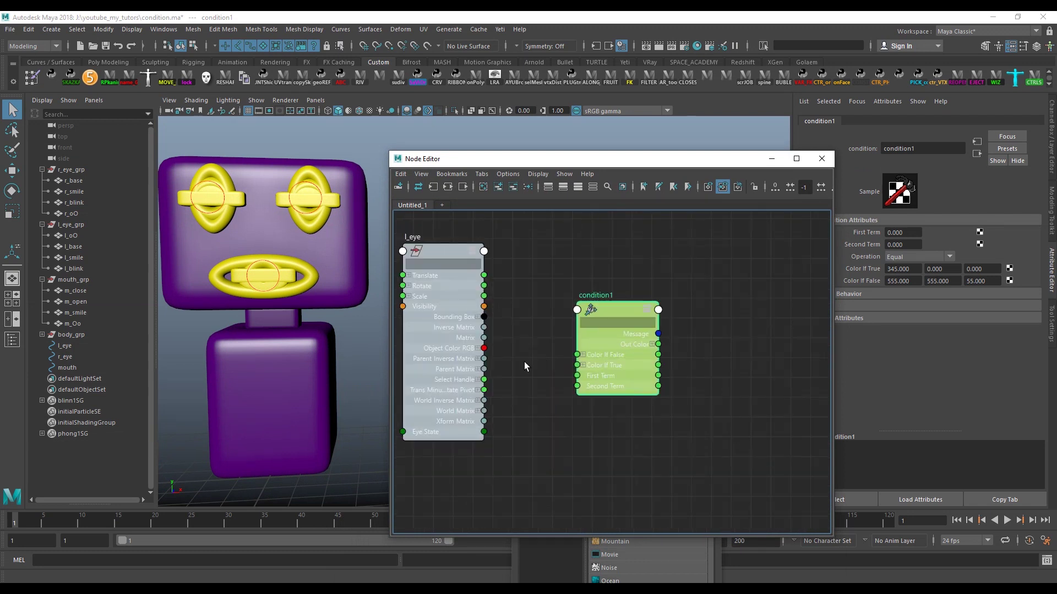
pyautogui.keyDown('alt'); pyautogui.moveTo(524, 361); pyautogui.dragTo(566, 371, button='middle'); pyautogui.keyUp('alt')
pyautogui.click(454, 398)
pyautogui.moveTo(454, 397); pyautogui.dragTo(432, 404)
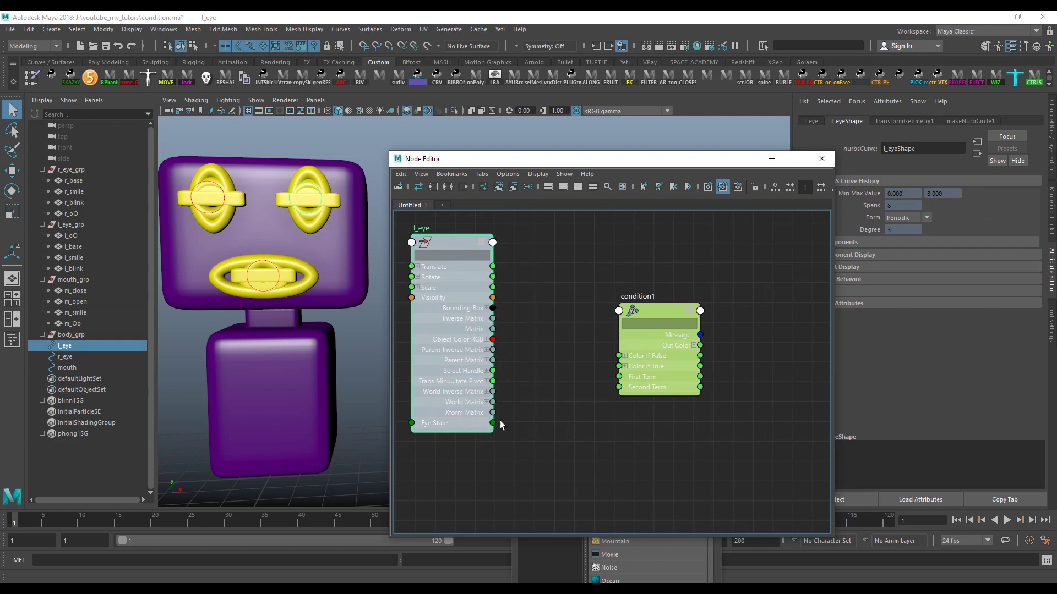
pyautogui.moveTo(650, 318); pyautogui.dragTo(622, 321)
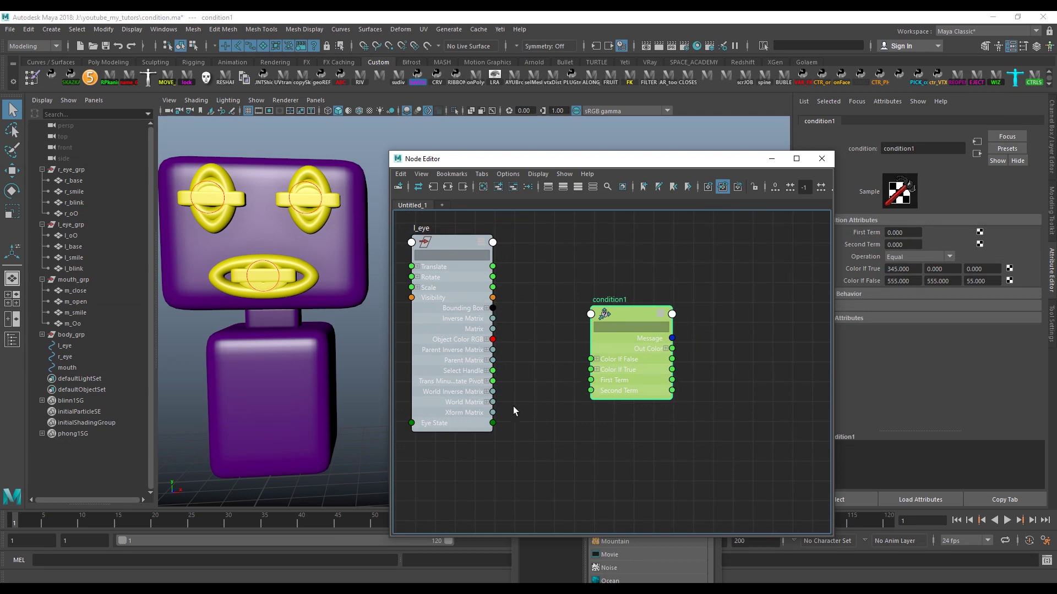
pyautogui.moveTo(576, 393); pyautogui.dragTo(622, 386)
# Open condition1's attributes in a separate Copy Tab window, showing Second Term at 3.
pyautogui.moveTo(662, 168)
pyautogui.mouseDown()
pyautogui.moveTo(622, 256)
pyautogui.moveTo(675, 199)
pyautogui.mouseUp()
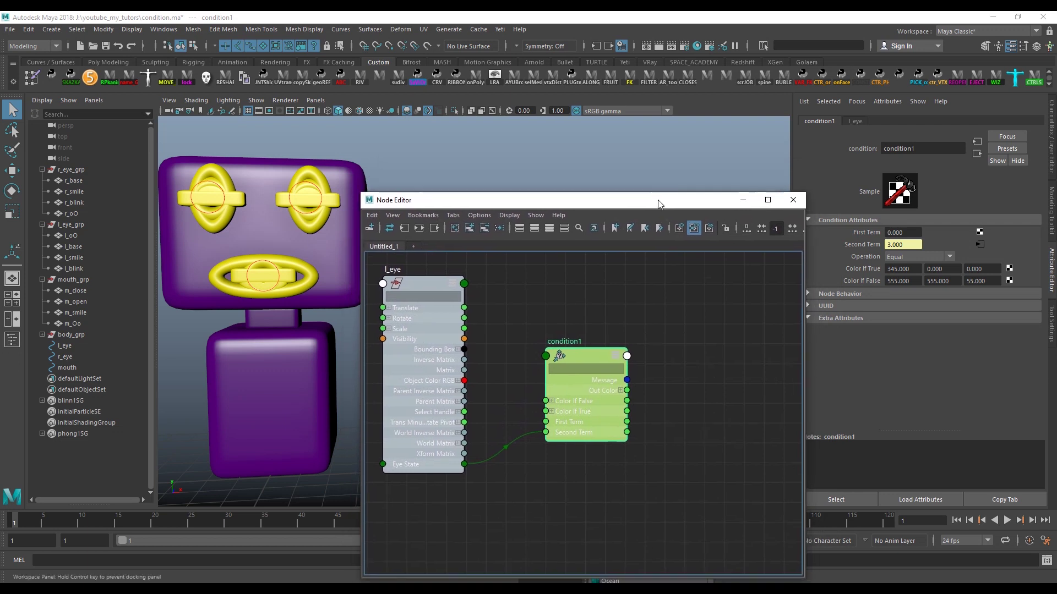
pyautogui.moveTo(629, 350); pyautogui.dragTo(602, 347)
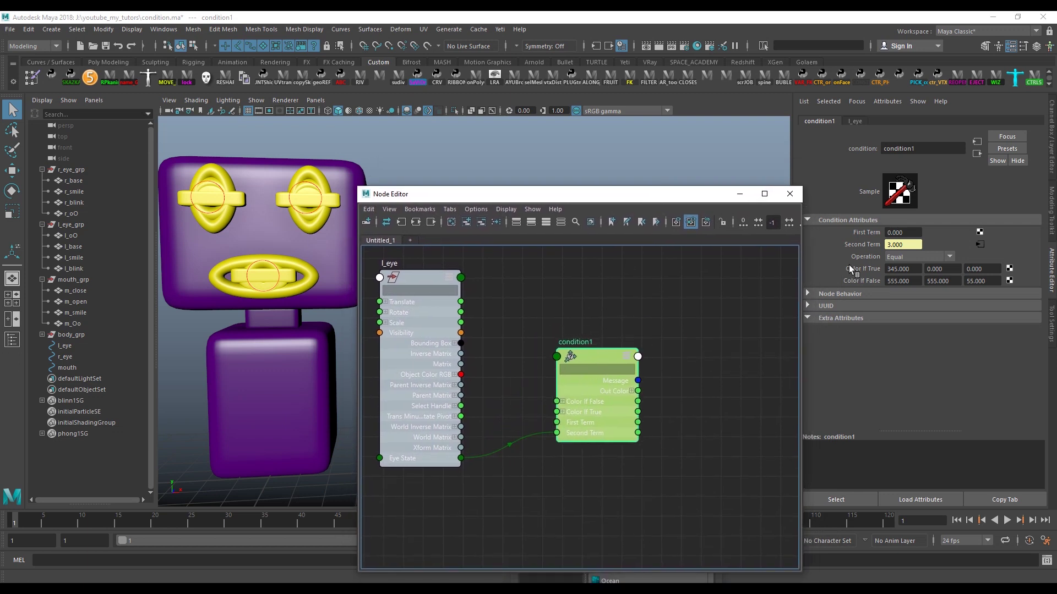
pyautogui.click(902, 246)
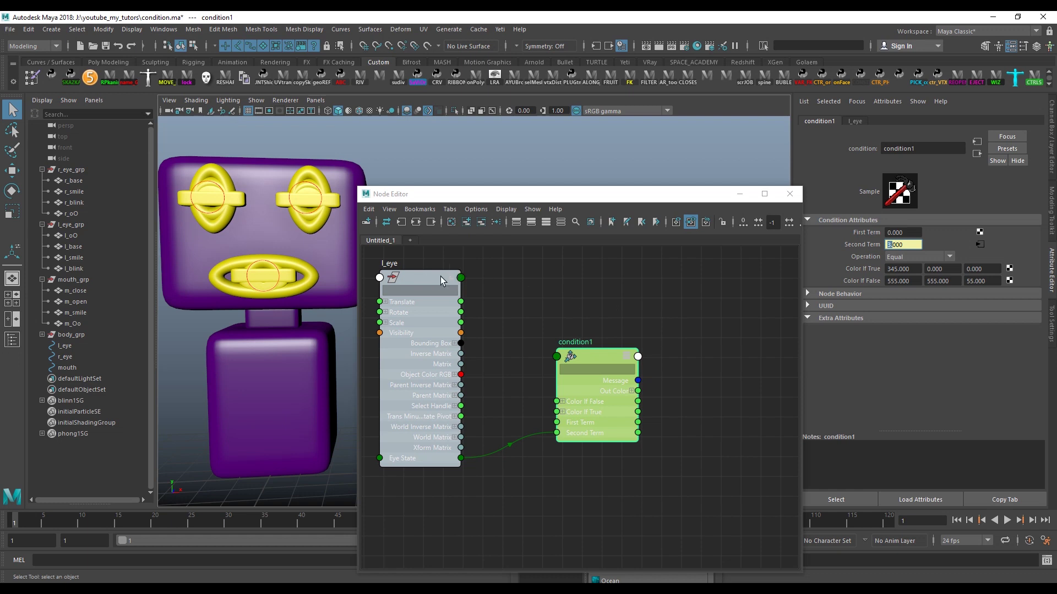
pyautogui.click(1001, 501)
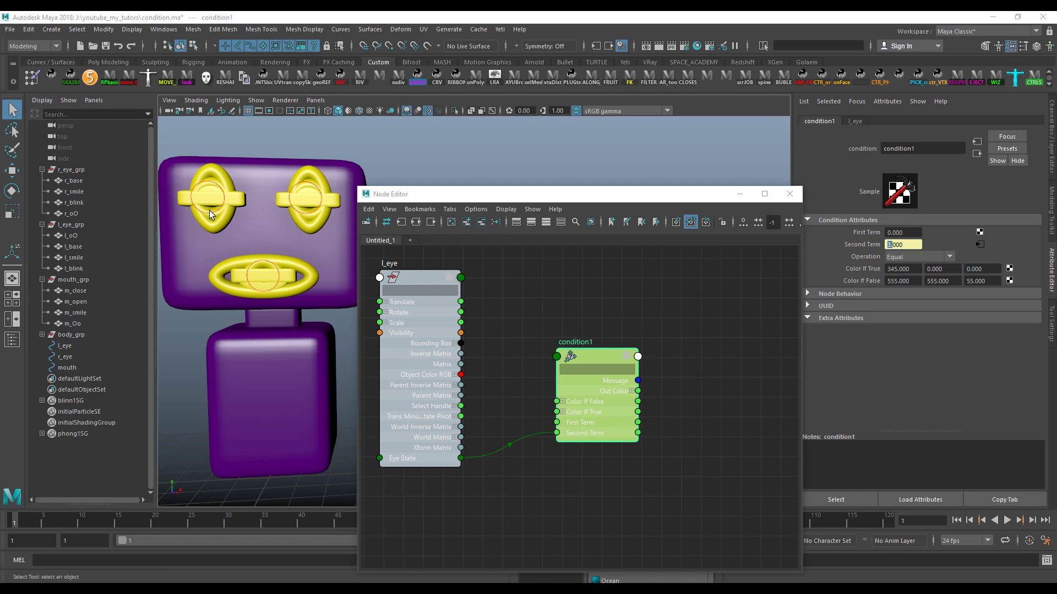
pyautogui.moveTo(369, 125); pyautogui.dragTo(265, 122)
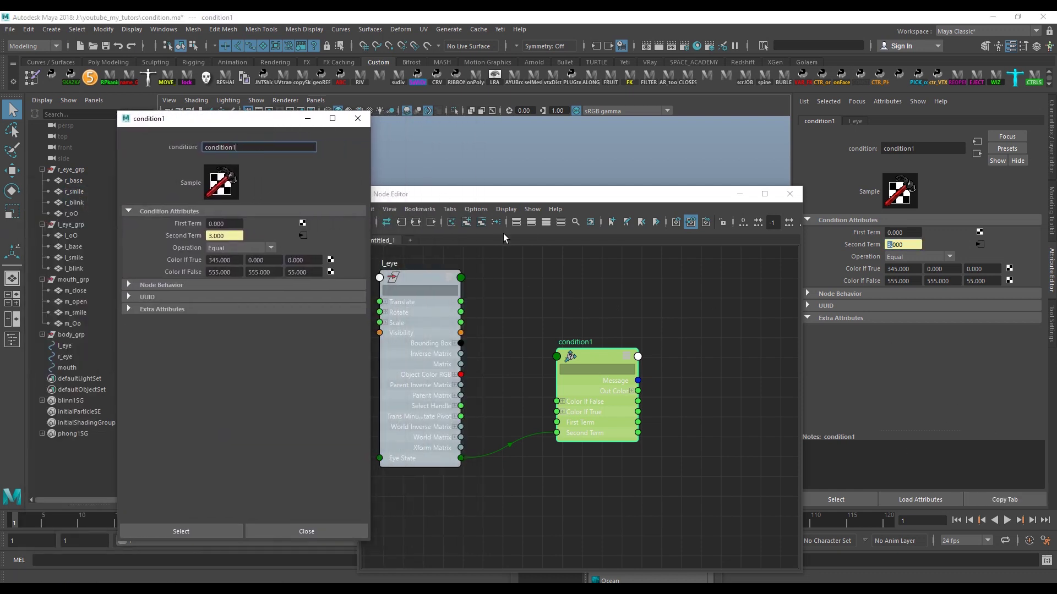
# Drag l_eye's Eye State from 3 down to 1, then back up to 2.
pyautogui.click(407, 283)
pyautogui.click(1053, 139)
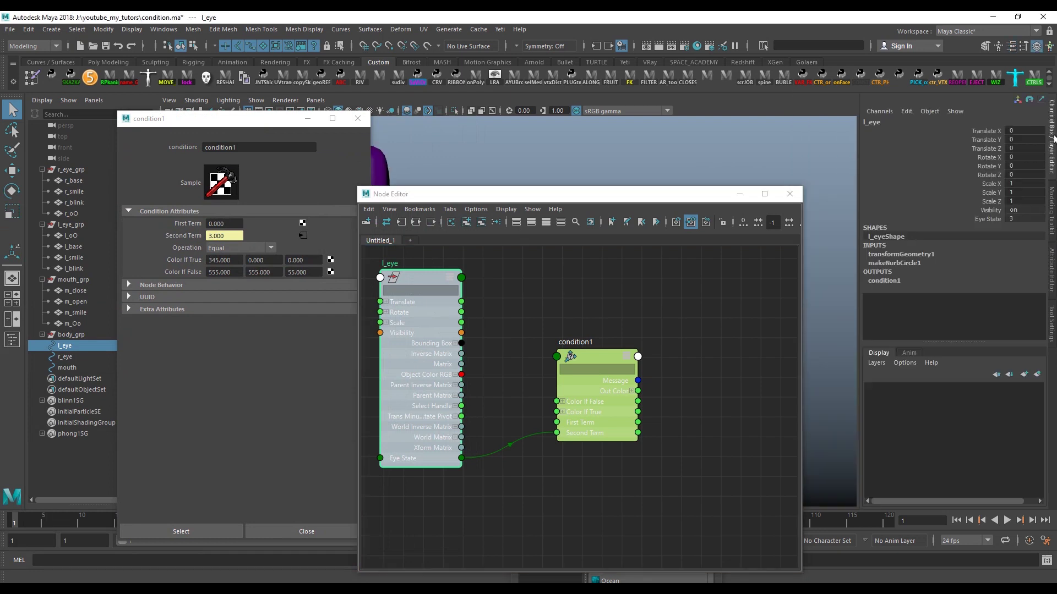
pyautogui.click(974, 219)
pyautogui.moveTo(732, 149); pyautogui.dragTo(728, 150, button='middle')
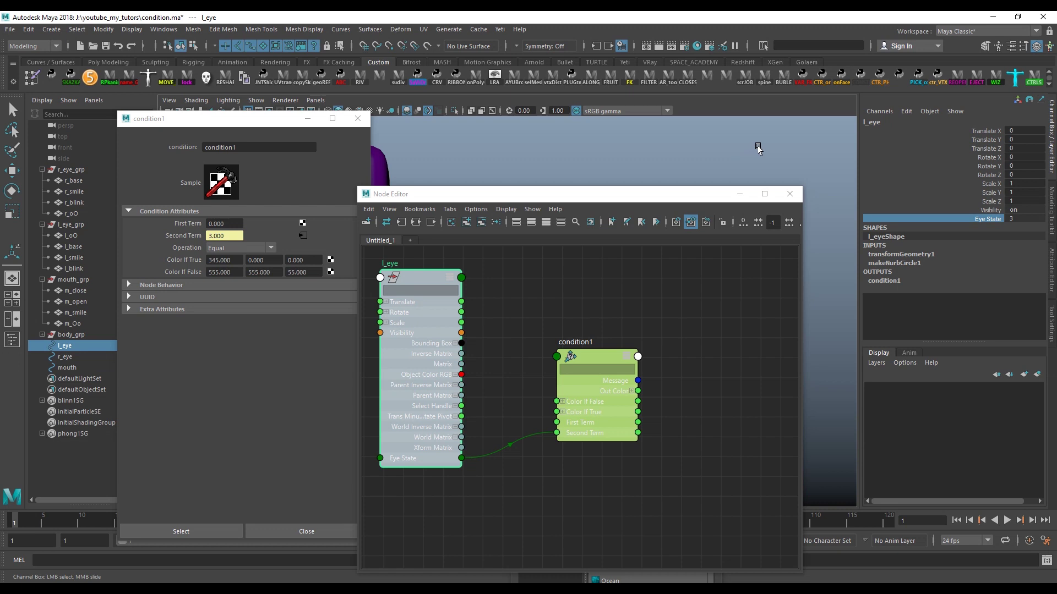
pyautogui.moveTo(779, 151); pyautogui.dragTo(761, 147, button='middle')
pyautogui.write('1')
pyautogui.click(213, 225)
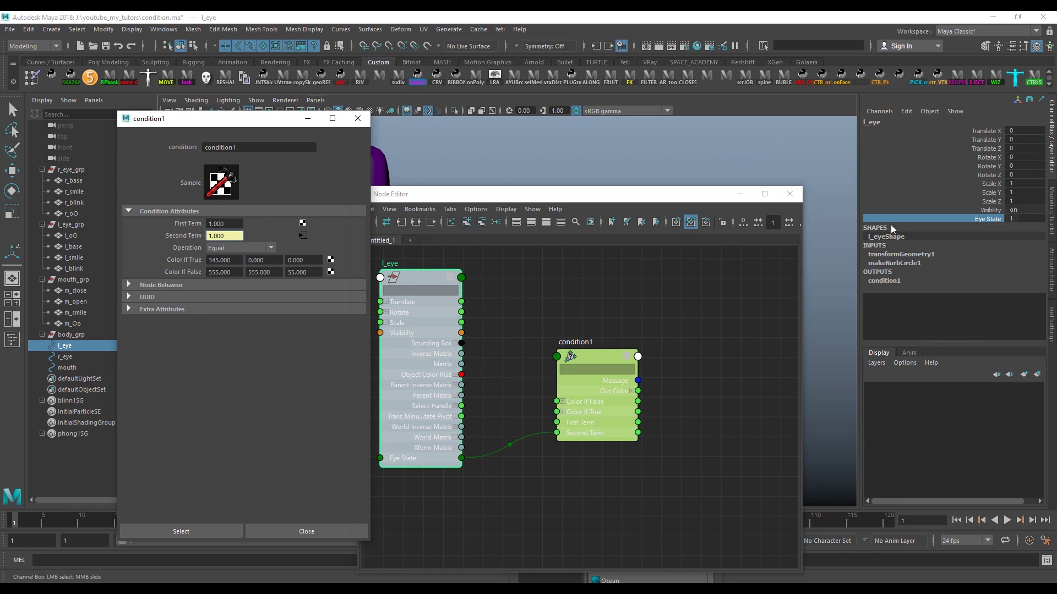
pyautogui.moveTo(786, 194); pyautogui.dragTo(712, 147, button='middle')
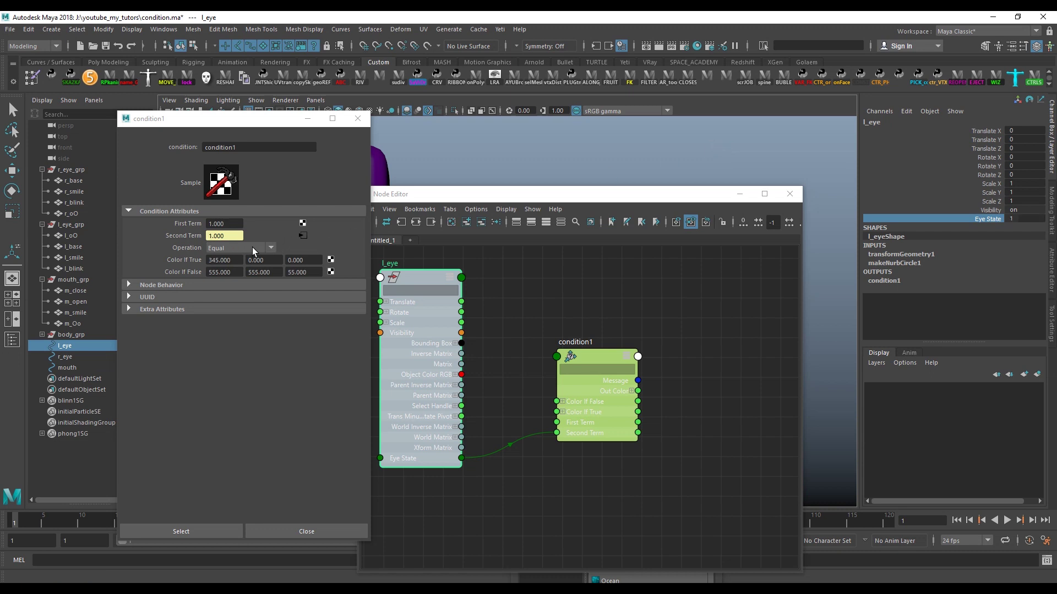
# Set condition1's Color If True R to 1 and Color If False R to 0.
pyautogui.doubleClick(205, 223)
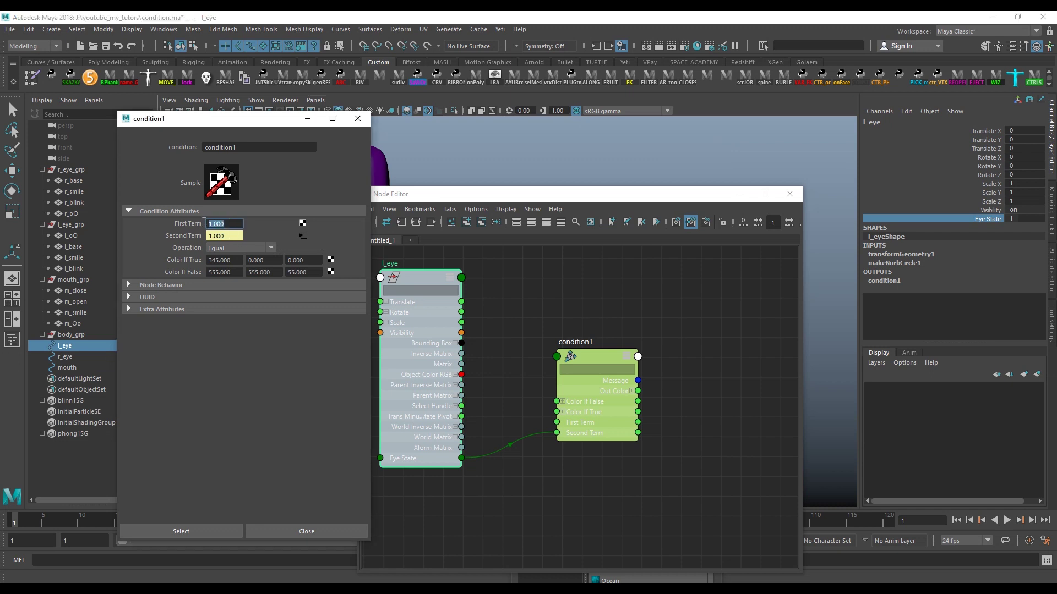
pyautogui.doubleClick(240, 260)
pyautogui.write('1')
pyautogui.click(230, 273)
pyautogui.click(235, 260)
pyautogui.doubleClick(231, 273)
pyautogui.write('0')
pyautogui.press('Return')
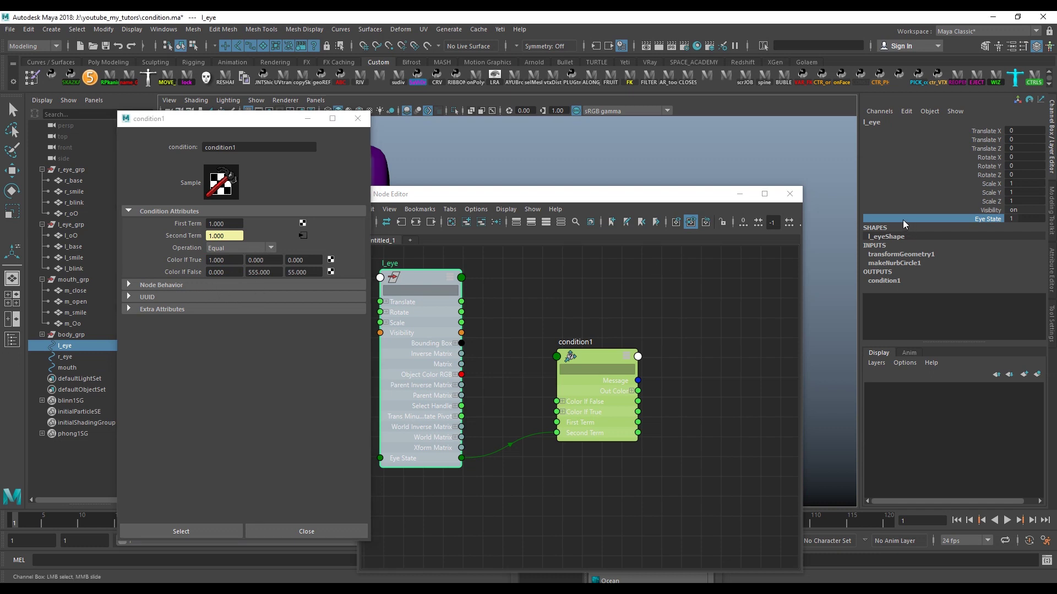
# Test Eye State at 2, 3, 0 and 1, checking Second Term follows it.
pyautogui.moveTo(682, 173); pyautogui.dragTo(692, 169, button='middle')
pyautogui.doubleClick(224, 235)
pyautogui.doubleClick(241, 272)
pyautogui.click(874, 219)
pyautogui.moveTo(607, 161); pyautogui.dragTo(399, 201, button='middle')
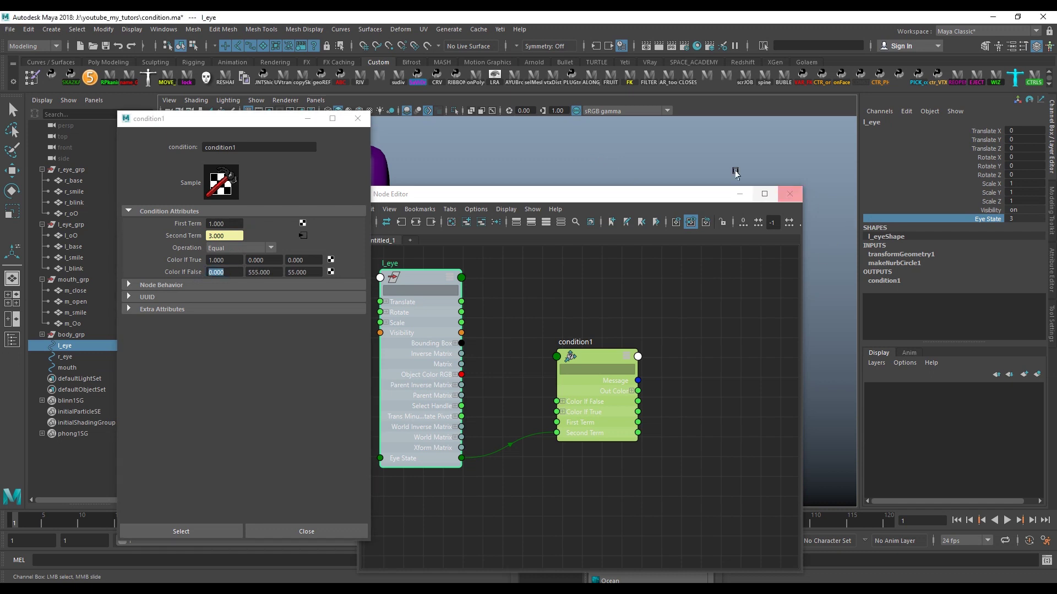
pyautogui.moveTo(736, 174); pyautogui.dragTo(567, 159, button='middle')
pyautogui.click(210, 241)
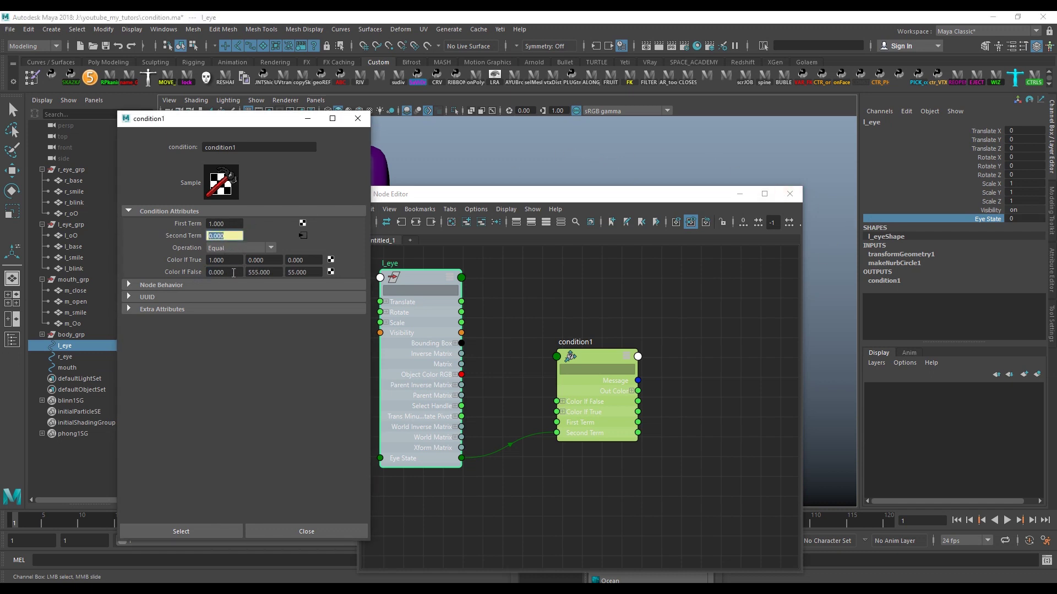
pyautogui.click(234, 271)
pyautogui.click(876, 222)
pyautogui.moveTo(666, 160); pyautogui.dragTo(674, 159, button='middle')
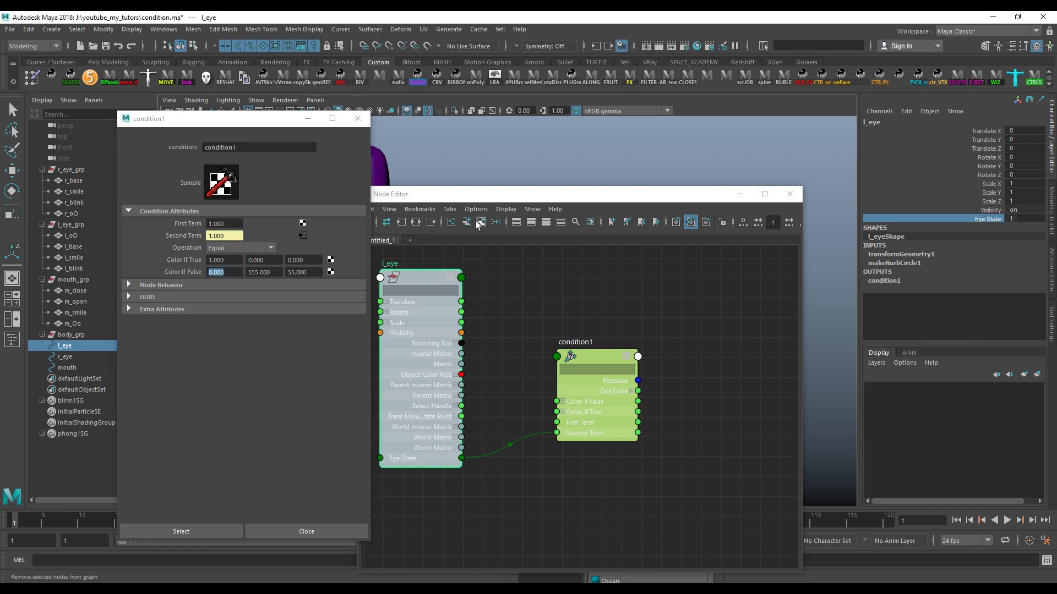
# Re-enter Color If True R as 1 and expand condition1's Out Color into R, G, B.
pyautogui.click(239, 260)
pyautogui.write('1')
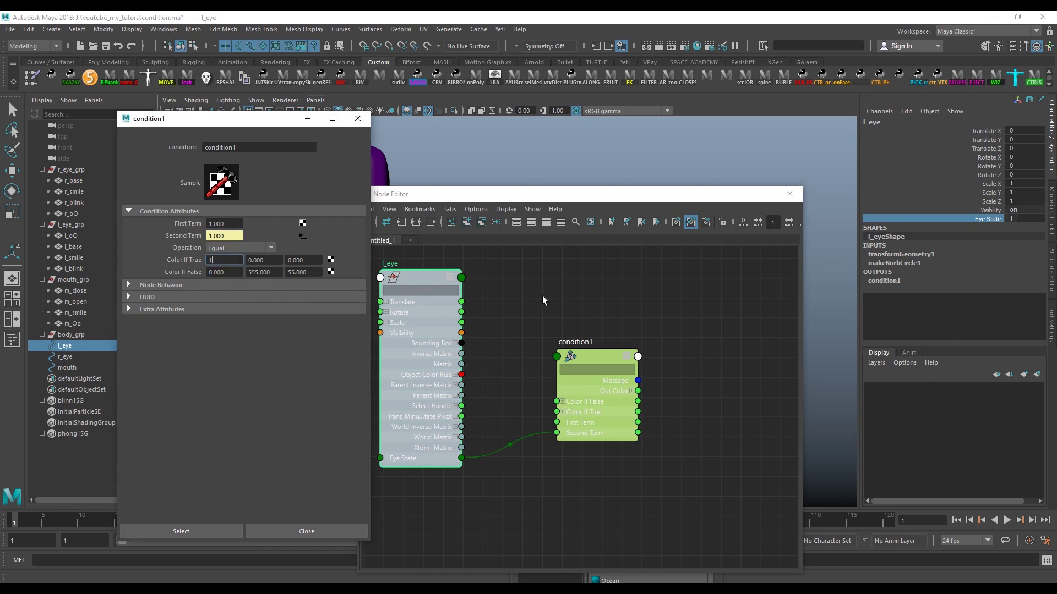
pyautogui.click(589, 348)
pyautogui.moveTo(589, 347); pyautogui.dragTo(556, 356)
pyautogui.moveTo(280, 120)
pyautogui.mouseDown()
pyautogui.moveTo(242, 295)
pyautogui.moveTo(493, 444)
pyautogui.mouseUp()
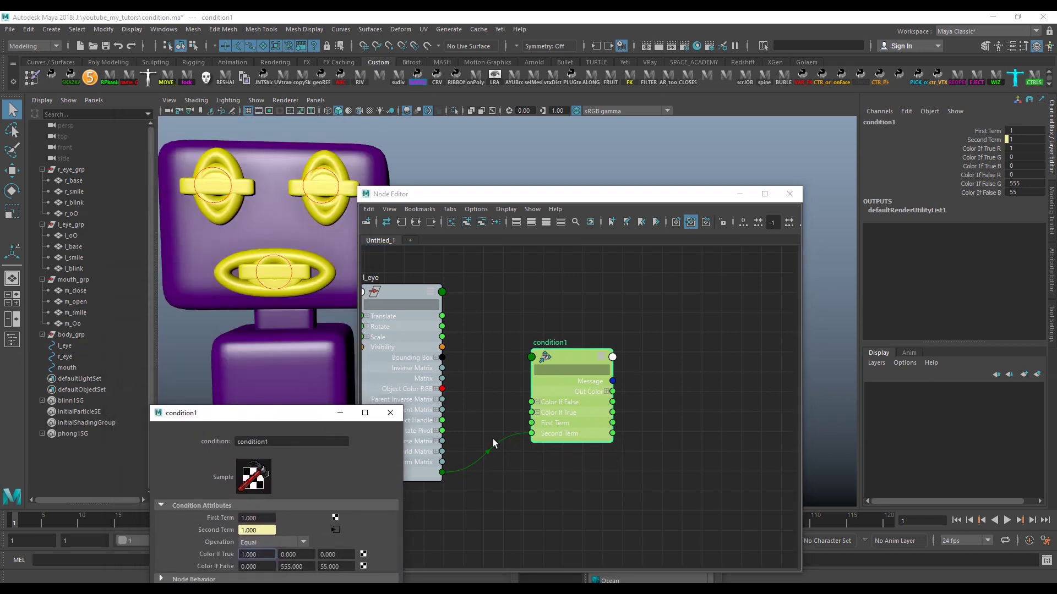
pyautogui.click(606, 391)
pyautogui.moveTo(684, 408); pyautogui.dragTo(690, 406)
pyautogui.moveTo(277, 416); pyautogui.dragTo(714, 160)
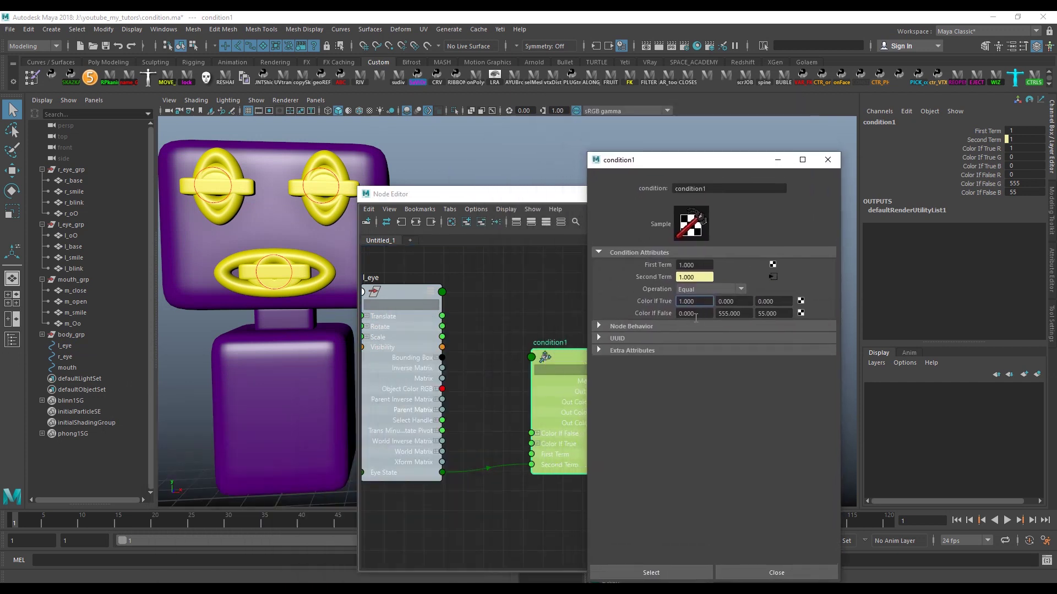
# Step through the Color If False fields and frame the nodes in the graph.
pyautogui.click(673, 313)
pyautogui.press('Tab')
pyautogui.press('Tab')
pyautogui.press('Tab')
pyautogui.click(705, 301)
pyautogui.press('Tab')
pyautogui.moveTo(687, 162)
pyautogui.mouseDown()
pyautogui.moveTo(754, 391)
pyautogui.moveTo(175, 379)
pyautogui.mouseUp()
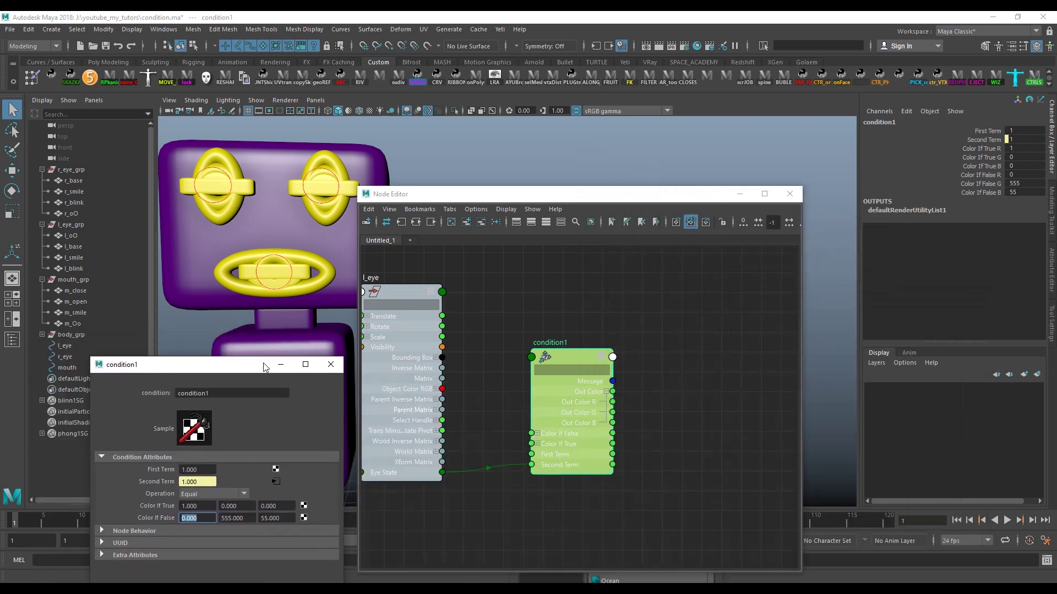
pyautogui.press('a')
pyautogui.moveTo(587, 360); pyautogui.dragTo(542, 334)
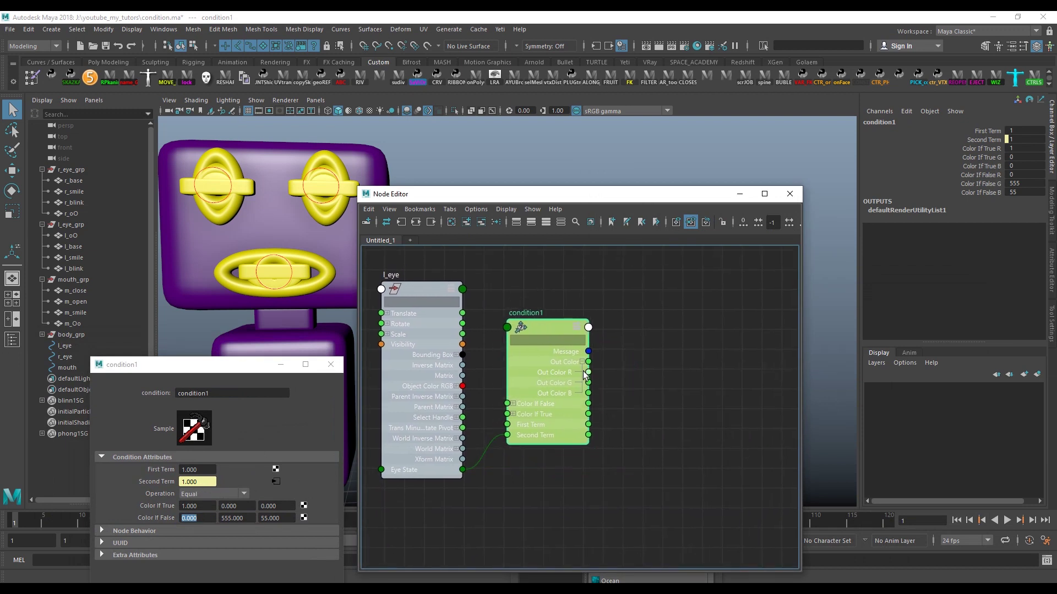
# Review the Color If True values and pull a wire from Out Color R.
pyautogui.moveTo(610, 389); pyautogui.dragTo(738, 346)
pyautogui.click(190, 507)
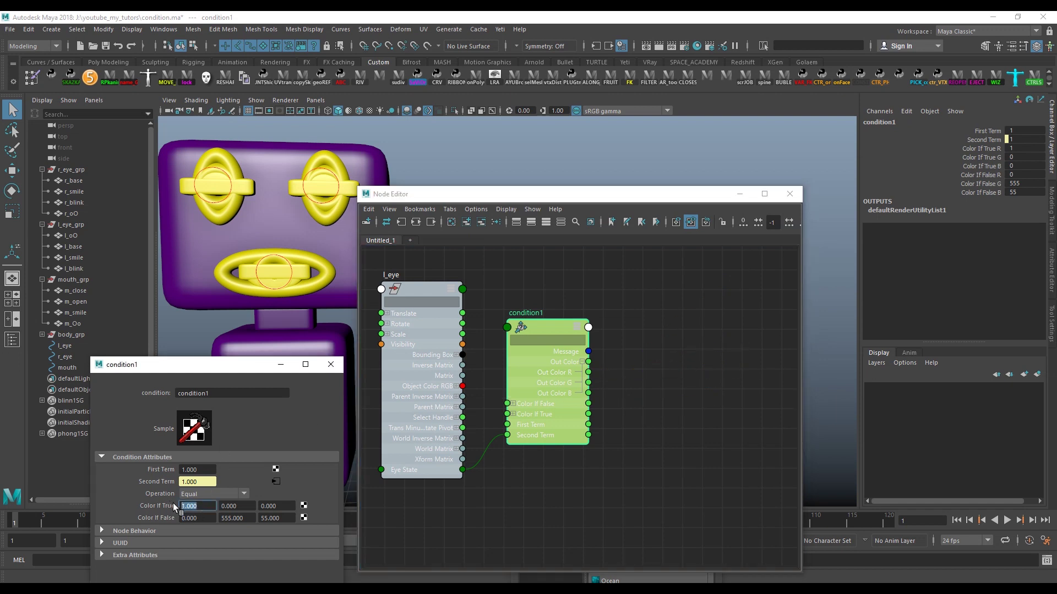
pyautogui.click(207, 506)
pyautogui.moveTo(198, 507); pyautogui.dragTo(184, 506)
pyautogui.press('Tab')
pyautogui.press('Tab')
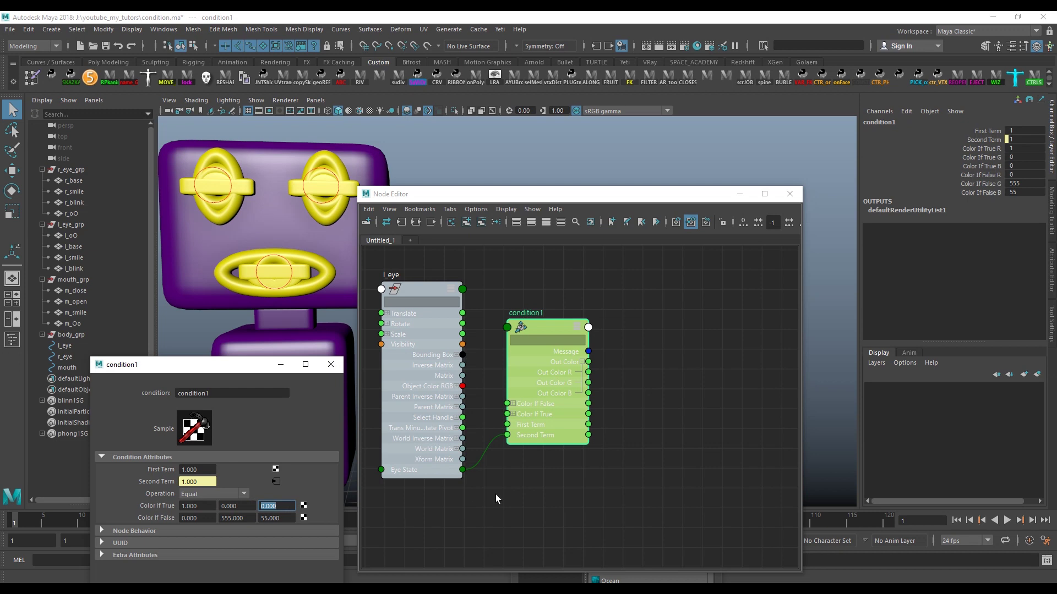
pyautogui.moveTo(593, 381)
pyautogui.mouseDown()
pyautogui.moveTo(635, 380)
pyautogui.moveTo(685, 399)
pyautogui.mouseUp()
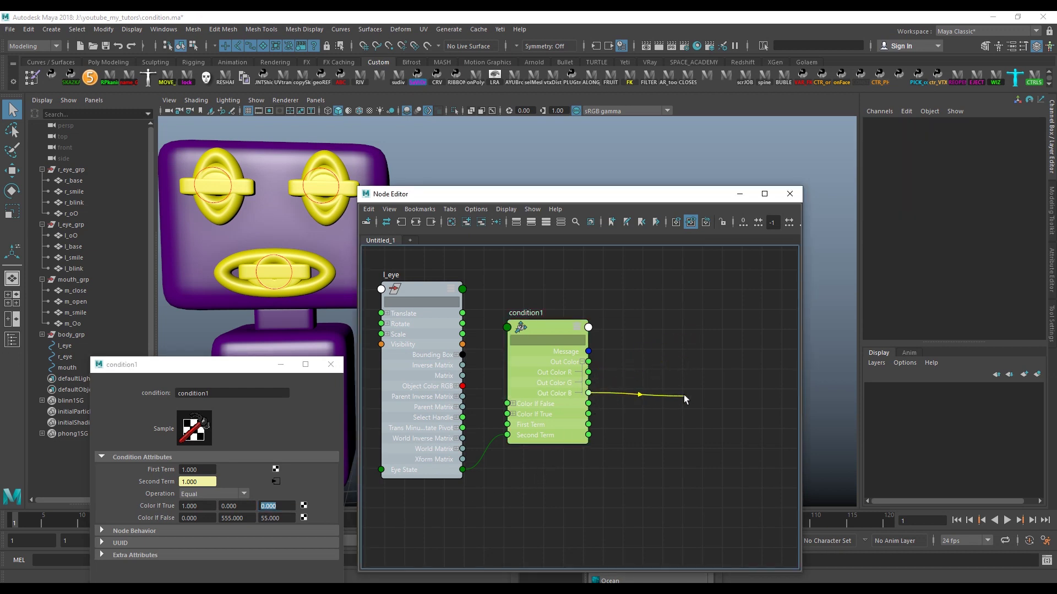
pyautogui.click(237, 505)
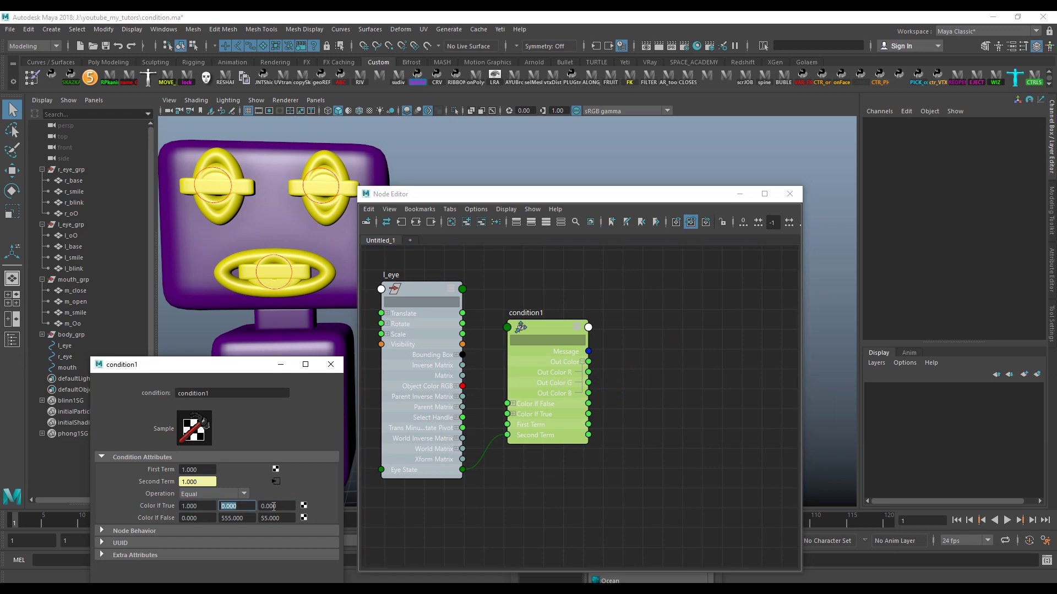
pyautogui.click(590, 383)
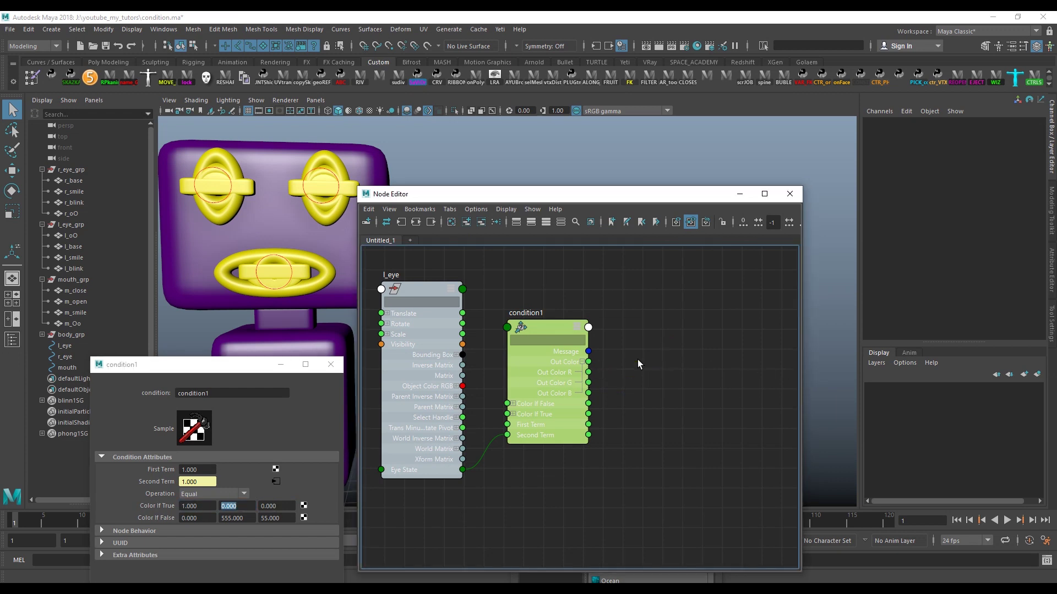
pyautogui.click(190, 518)
pyautogui.click(207, 504)
pyautogui.moveTo(588, 372); pyautogui.dragTo(631, 396)
# Create an addDoubleLinear node and connect condition1's Out Color R to its Input 1.
pyautogui.press('Tab')
pyautogui.write('add')
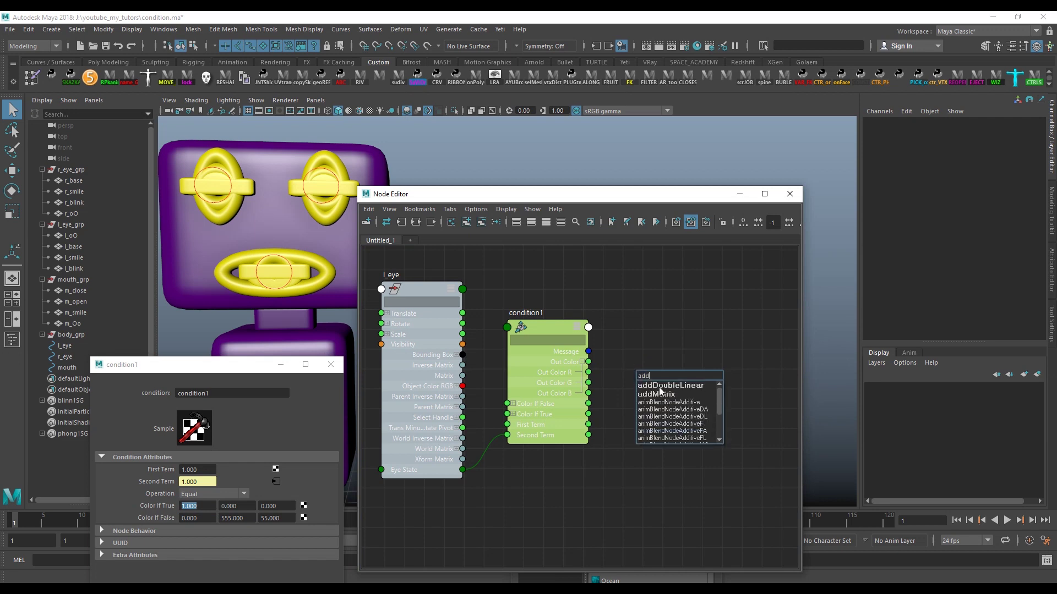
pyautogui.click(660, 387)
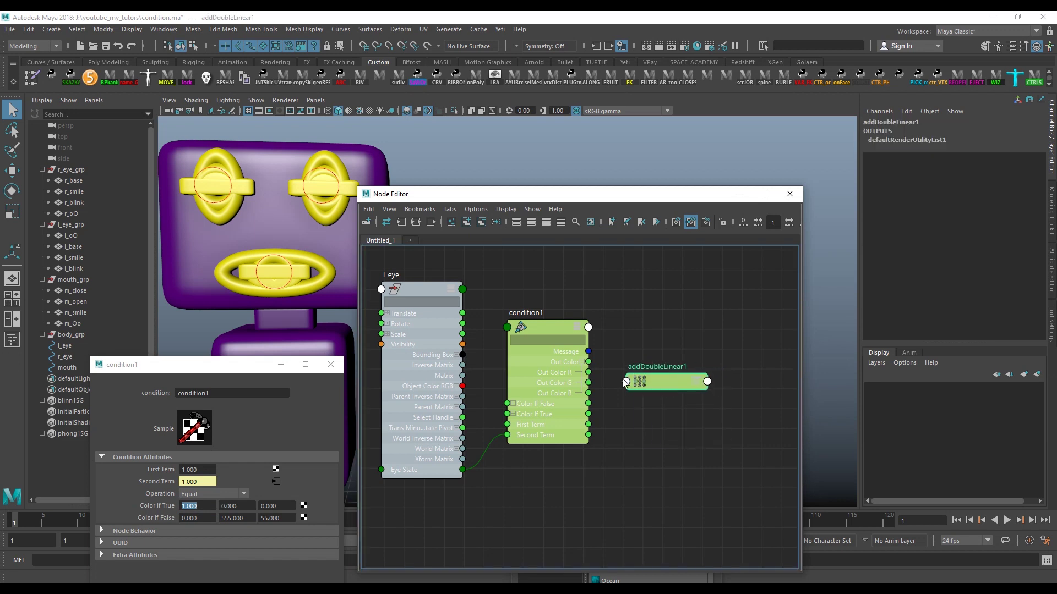
pyautogui.press('3')
pyautogui.moveTo(652, 401); pyautogui.dragTo(649, 331)
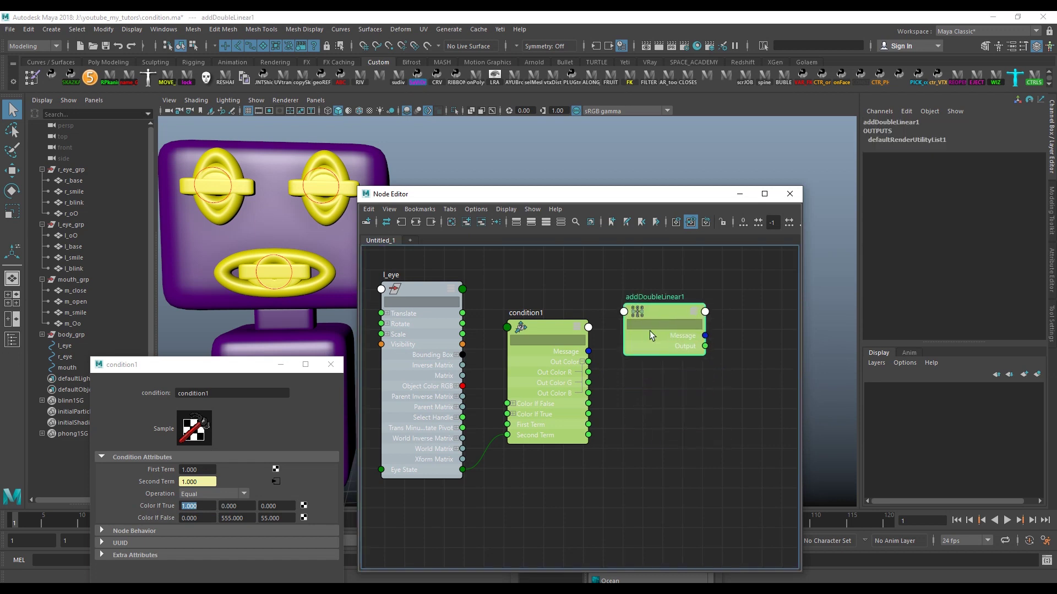
pyautogui.moveTo(588, 382); pyautogui.dragTo(635, 312)
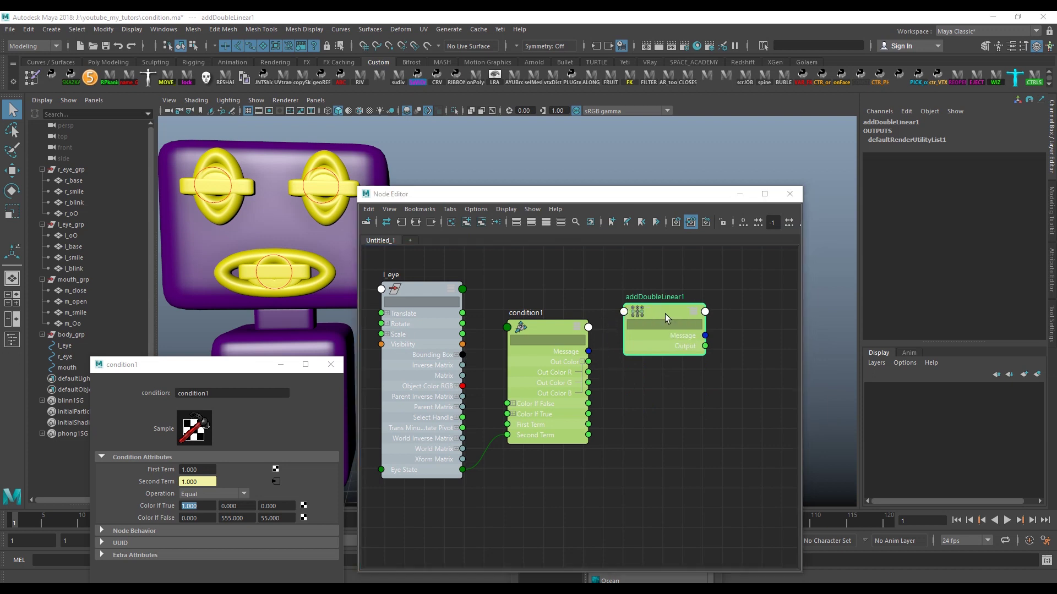
pyautogui.click(139, 263)
# Inspect addDoubleLinear1's Input 1 value and l_eye's channels.
pyautogui.doubleClick(659, 313)
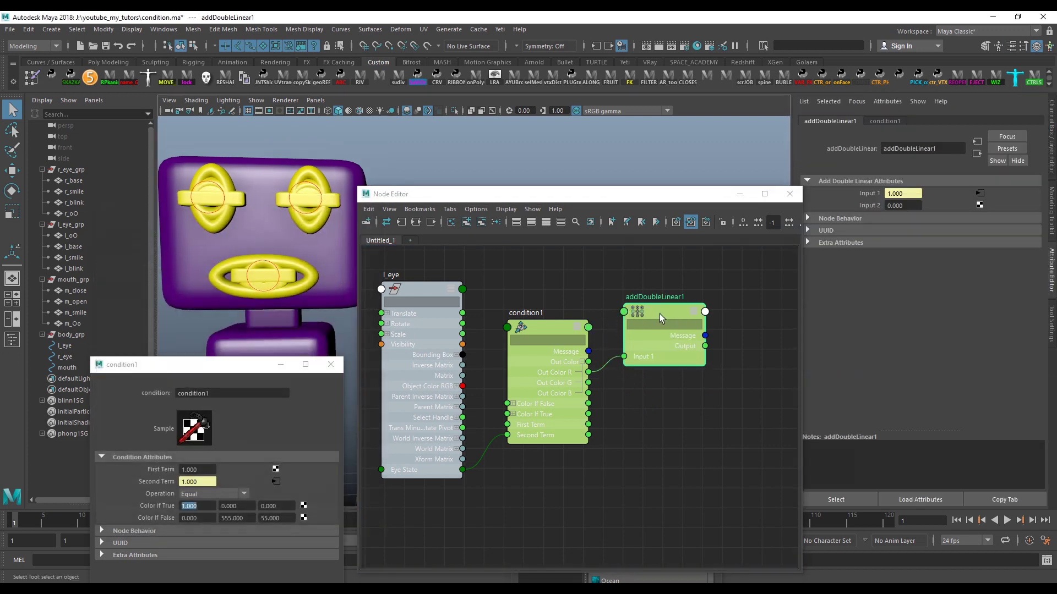
pyautogui.doubleClick(905, 194)
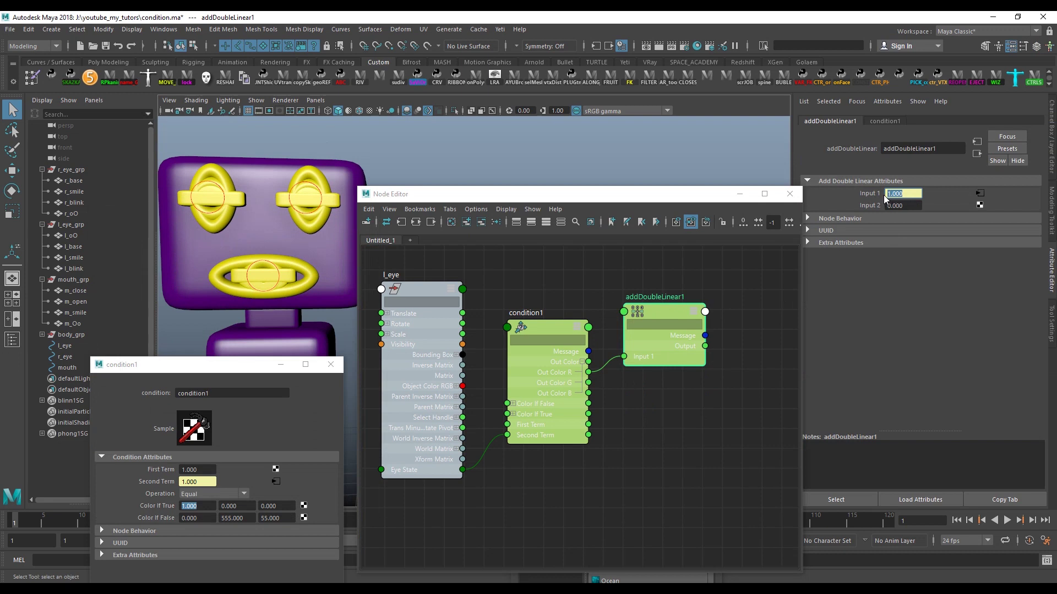
pyautogui.moveTo(658, 313); pyautogui.dragTo(678, 325)
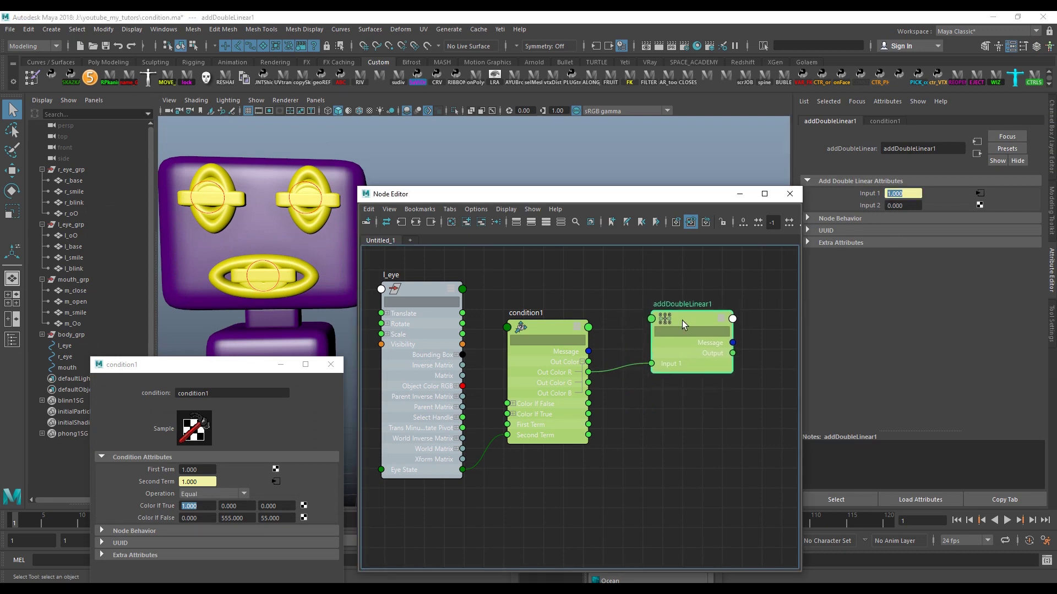
pyautogui.click(424, 294)
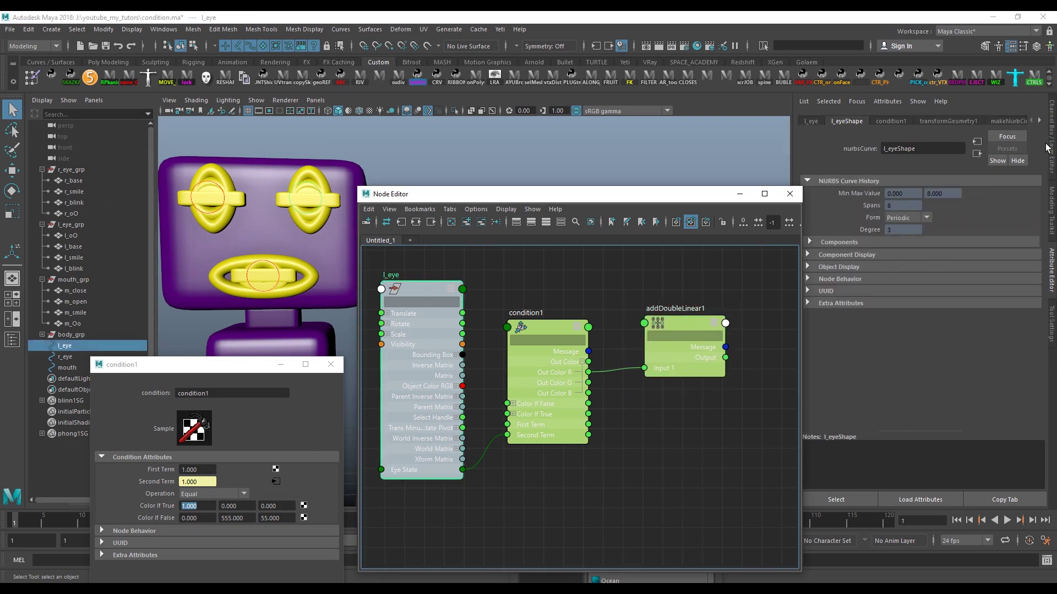
pyautogui.click(1051, 138)
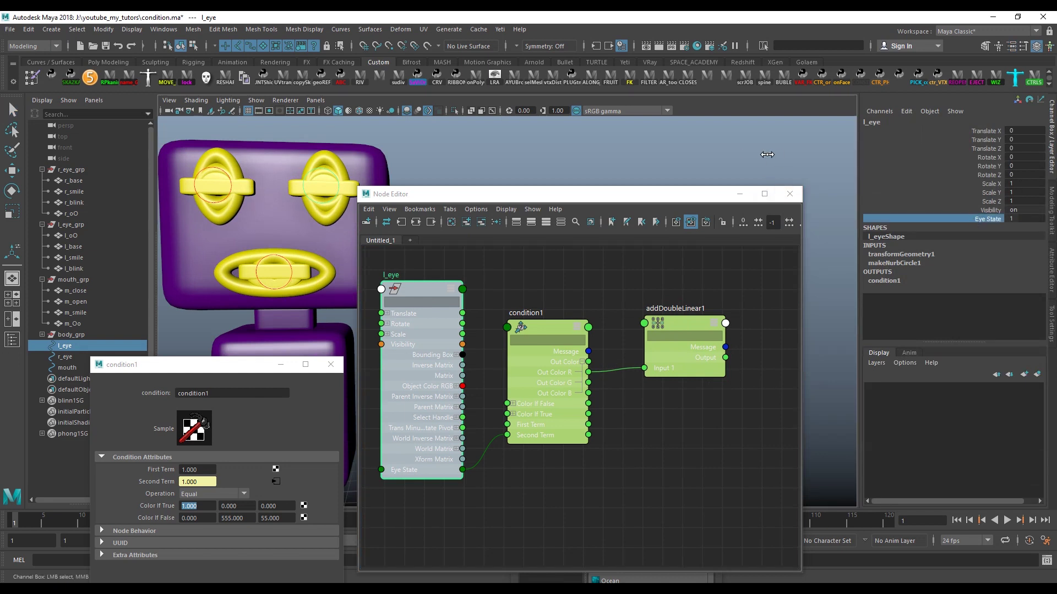
# Break the connection into Input 1 and delete addDoubleLinear1.
pyautogui.click(682, 324)
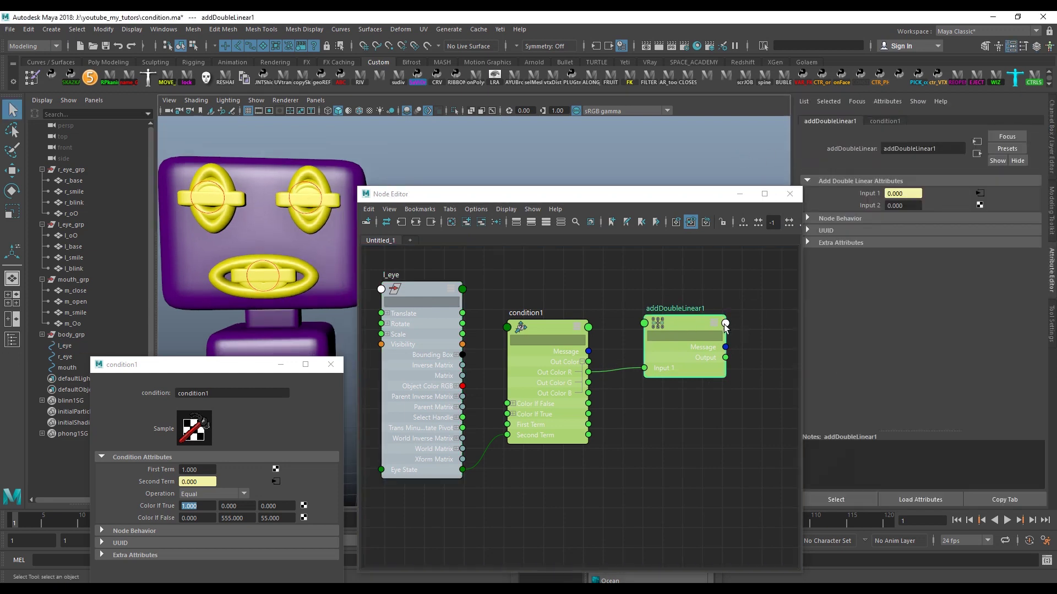
pyautogui.click(710, 303)
pyautogui.moveTo(644, 368); pyautogui.dragTo(622, 371)
pyautogui.click(672, 352)
pyautogui.press('Delete')
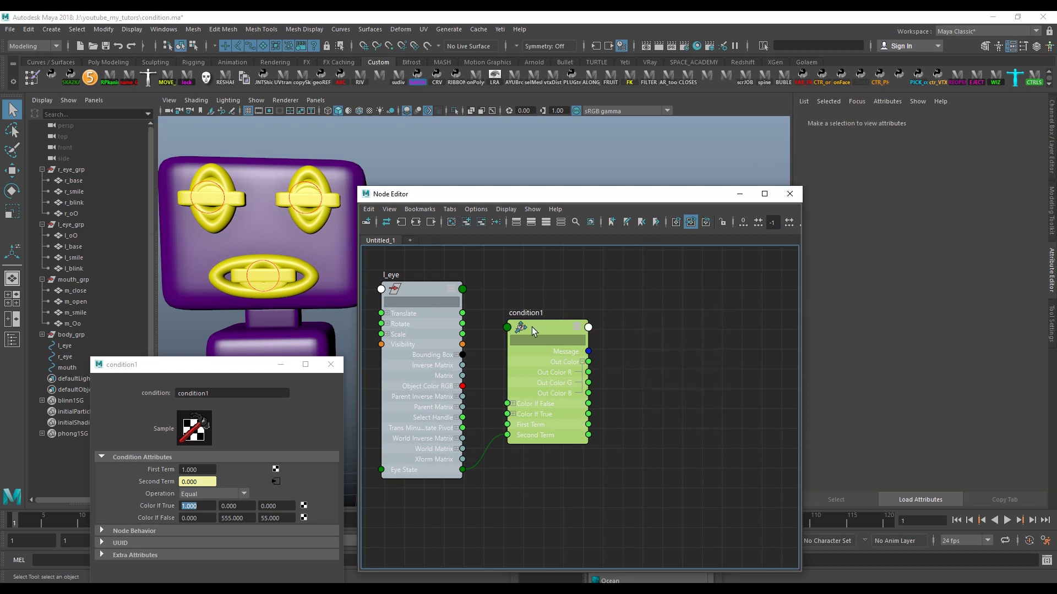
# Select eye-shape objects in the Outliner and drag them into the node graph.
pyautogui.moveTo(532, 327); pyautogui.dragTo(520, 362)
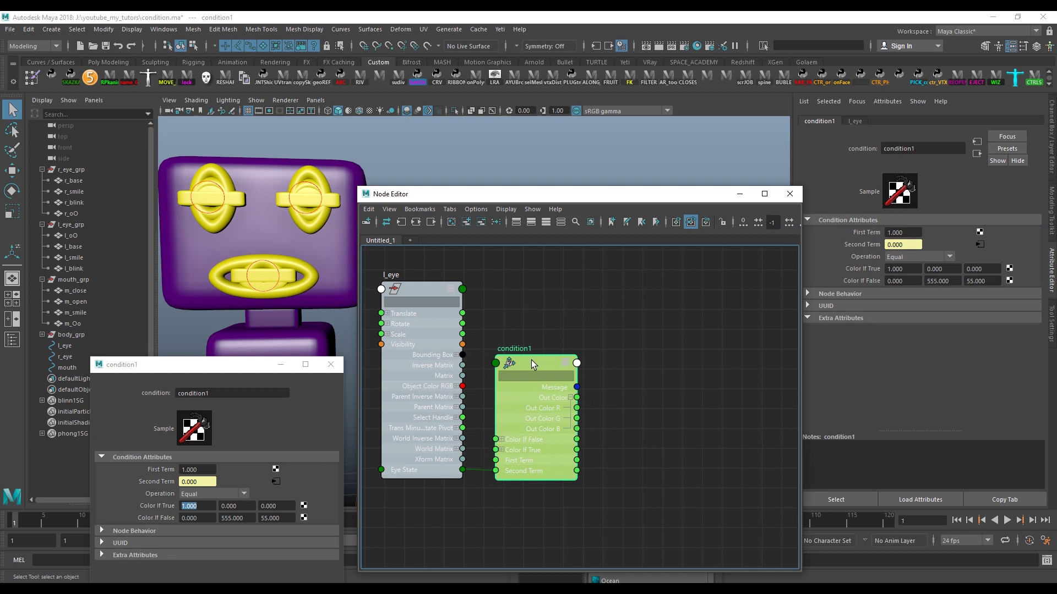
pyautogui.scroll(-2, 575, 319)
pyautogui.scroll(-2, 583, 311)
pyautogui.scroll(-1, 542, 311)
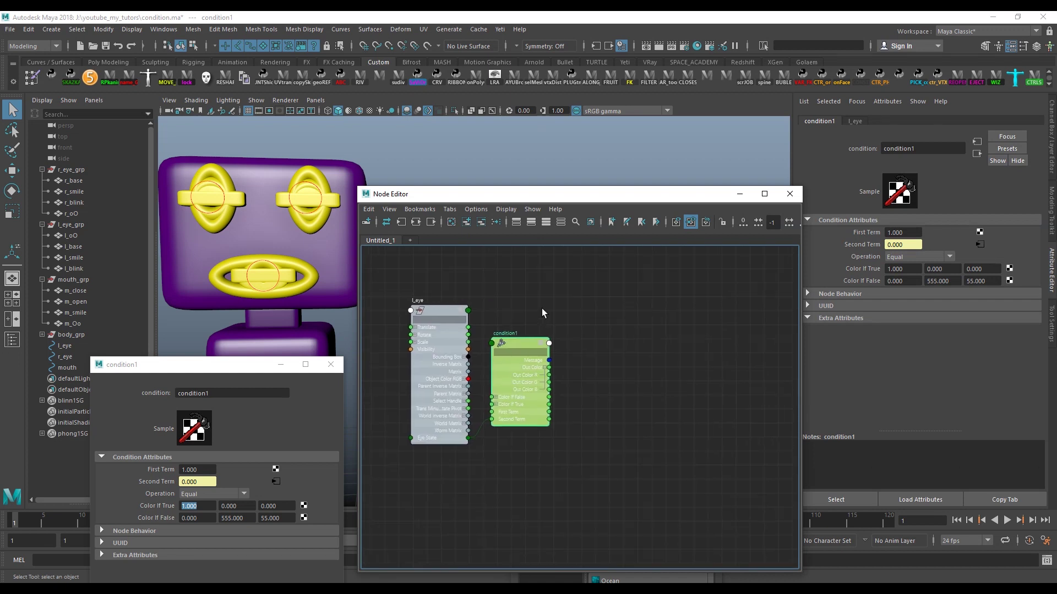
pyautogui.keyDown('alt'); pyautogui.moveTo(541, 312); pyautogui.dragTo(515, 324, button='middle'); pyautogui.keyUp('alt')
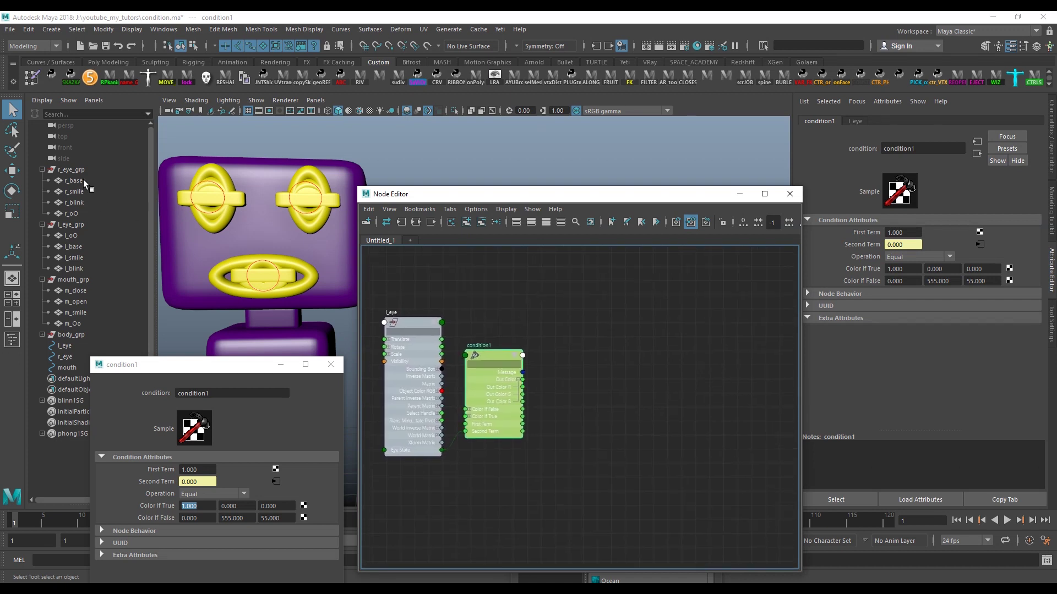
pyautogui.moveTo(83, 179); pyautogui.dragTo(78, 209)
pyautogui.moveTo(75, 202)
pyautogui.mouseDown(button='middle')
pyautogui.moveTo(635, 318)
pyautogui.moveTo(18, 163)
pyautogui.mouseUp(button='middle')
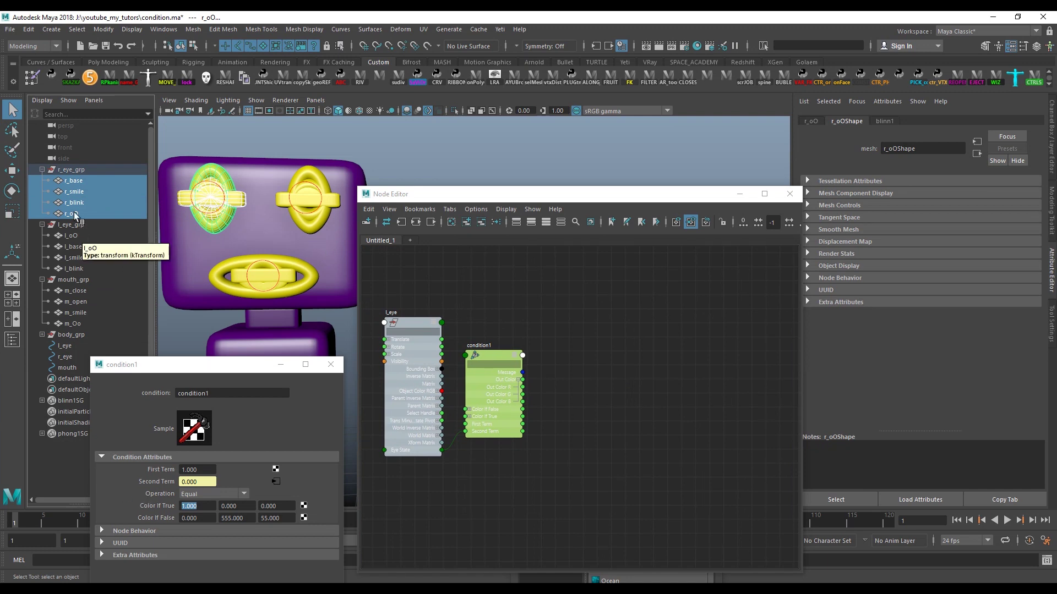
pyautogui.moveTo(72, 207)
pyautogui.mouseDown()
pyautogui.moveTo(559, 311)
pyautogui.moveTo(84, 267)
pyautogui.mouseUp()
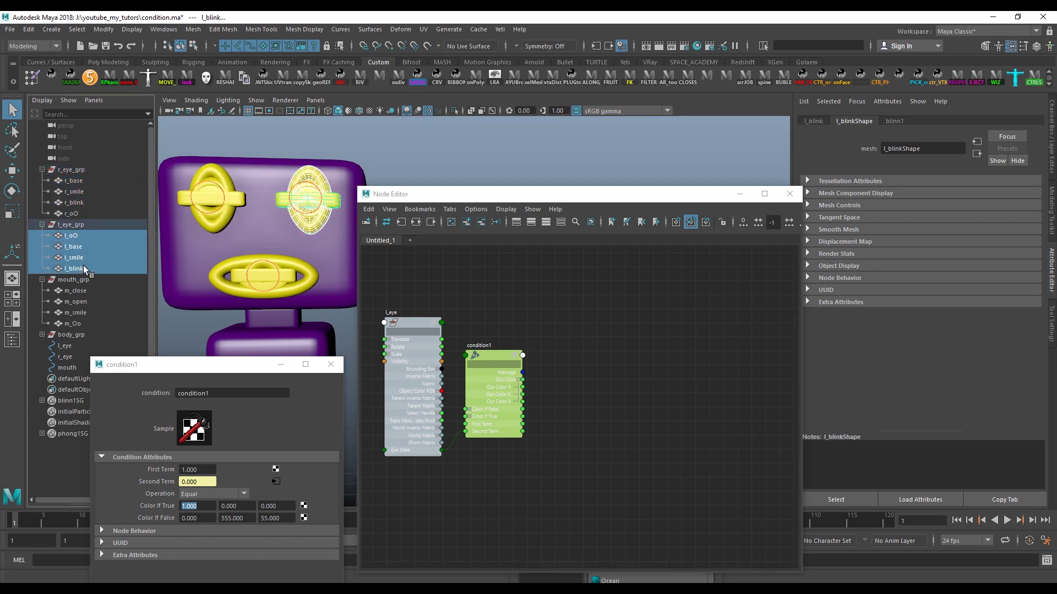
# Stack l_base, l_oO, l_smile and l_blink in a column beside condition1.
pyautogui.moveTo(69, 254); pyautogui.dragTo(613, 316)
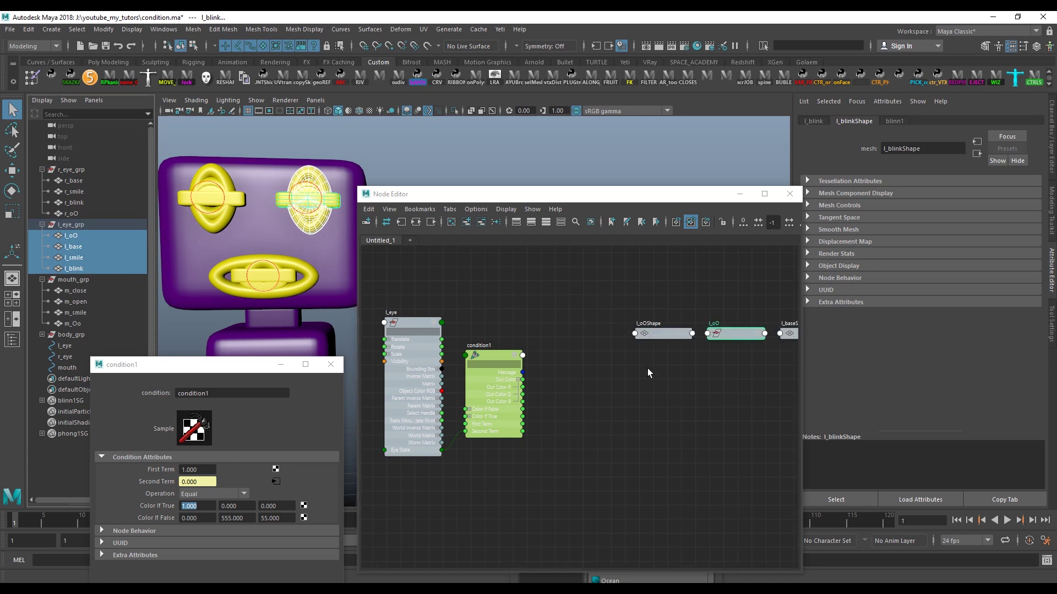
pyautogui.scroll(-2, 647, 368)
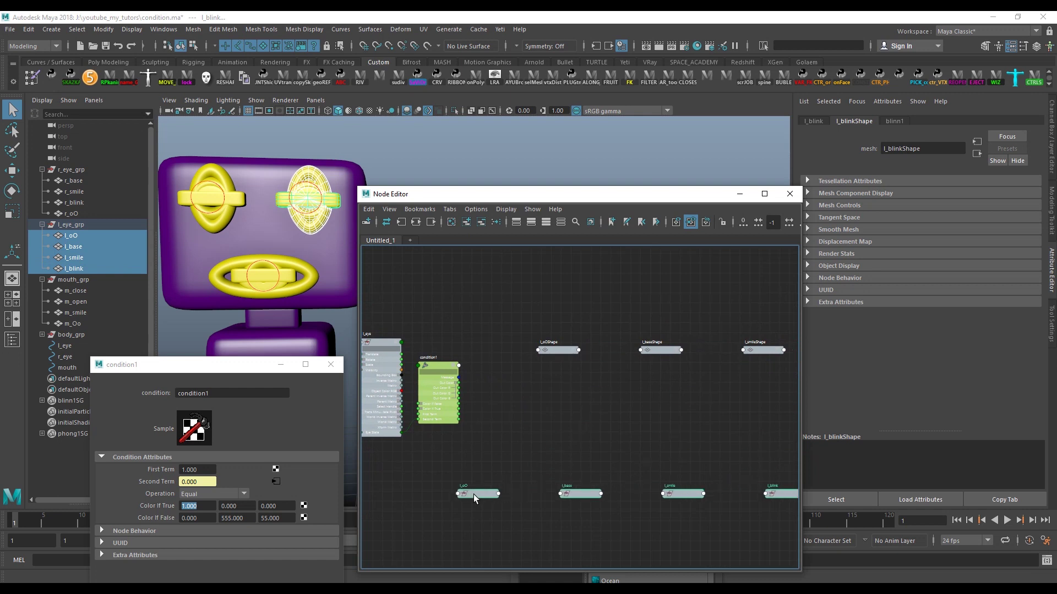
pyautogui.moveTo(531, 487); pyautogui.dragTo(527, 372)
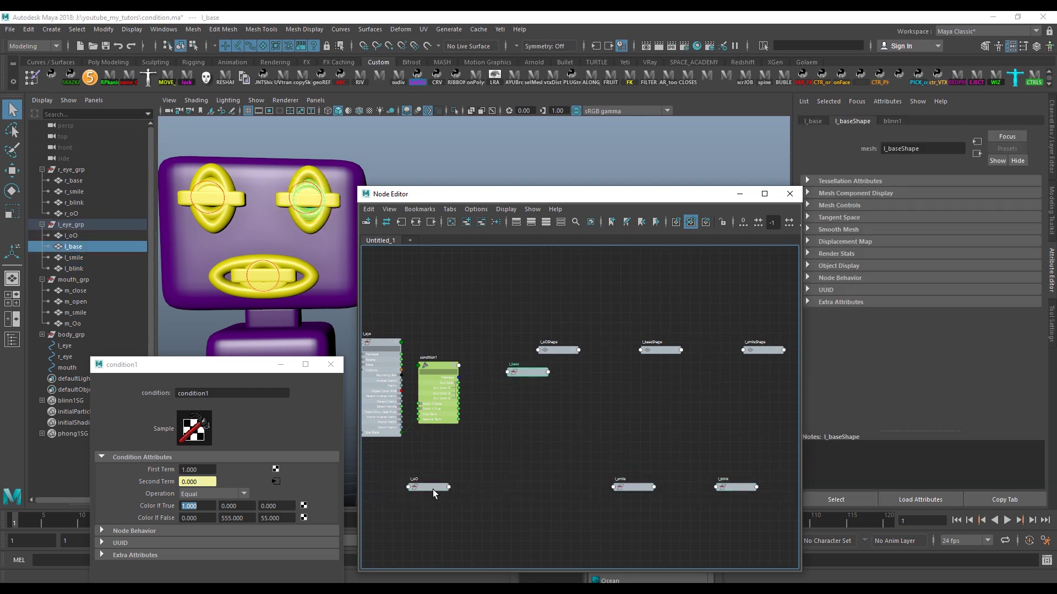
pyautogui.click(440, 493)
pyautogui.moveTo(439, 491); pyautogui.dragTo(528, 388)
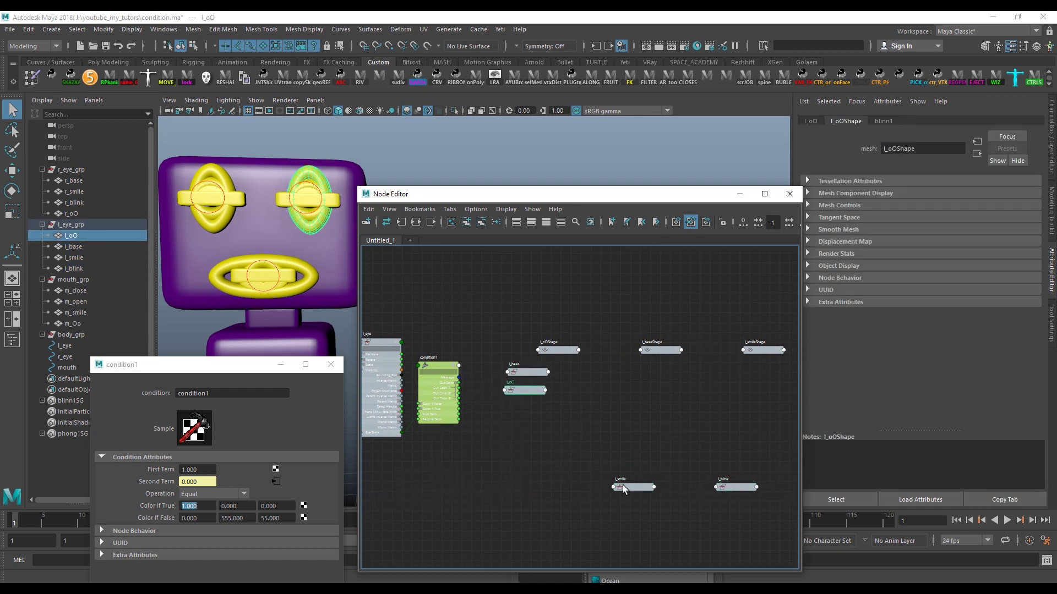
pyautogui.moveTo(622, 485); pyautogui.dragTo(515, 405)
pyautogui.moveTo(541, 422); pyautogui.dragTo(532, 433)
# Gather the four left-eye shape nodes together and select them.
pyautogui.moveTo(533, 283); pyautogui.dragTo(734, 358)
pyautogui.moveTo(566, 365)
pyautogui.keyDown('alt'); pyautogui.mouseDown(button='middle')
pyautogui.moveTo(488, 379)
pyautogui.moveTo(515, 300)
pyautogui.moveTo(599, 377)
pyautogui.mouseUp(button='middle'); pyautogui.keyUp('alt')
pyautogui.moveTo(725, 355); pyautogui.dragTo(513, 289)
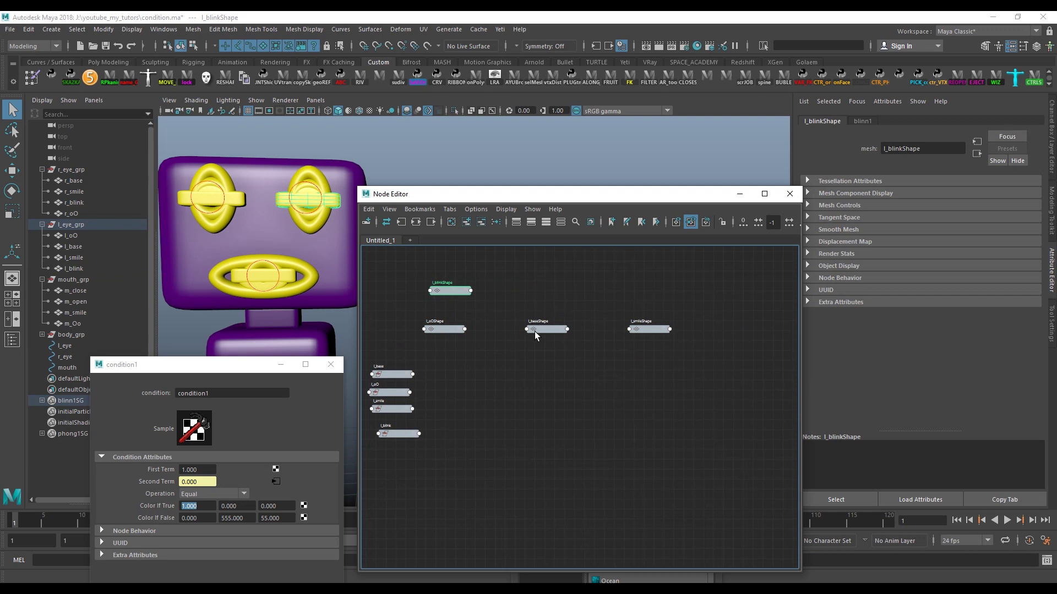
pyautogui.moveTo(534, 332); pyautogui.dragTo(493, 292)
pyautogui.moveTo(639, 329); pyautogui.dragTo(489, 325)
pyautogui.moveTo(423, 267); pyautogui.dragTo(538, 336)
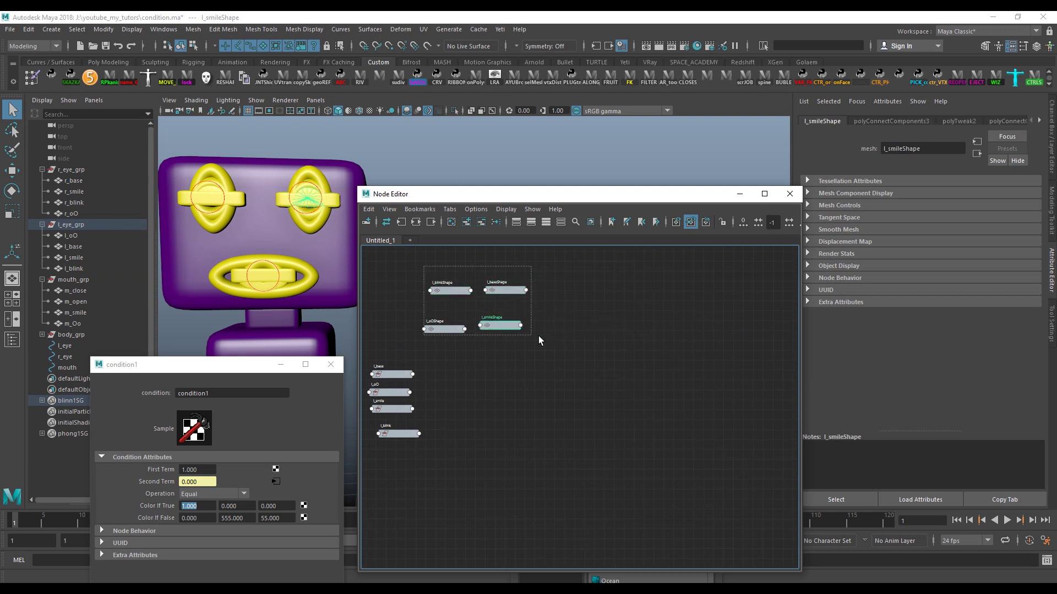
# Remove the four shape nodes from the graph, leaving the geometry visible.
pyautogui.scroll(3, 708, 335)
pyautogui.scroll(-3, 640, 365)
pyautogui.scroll(3, 622, 391)
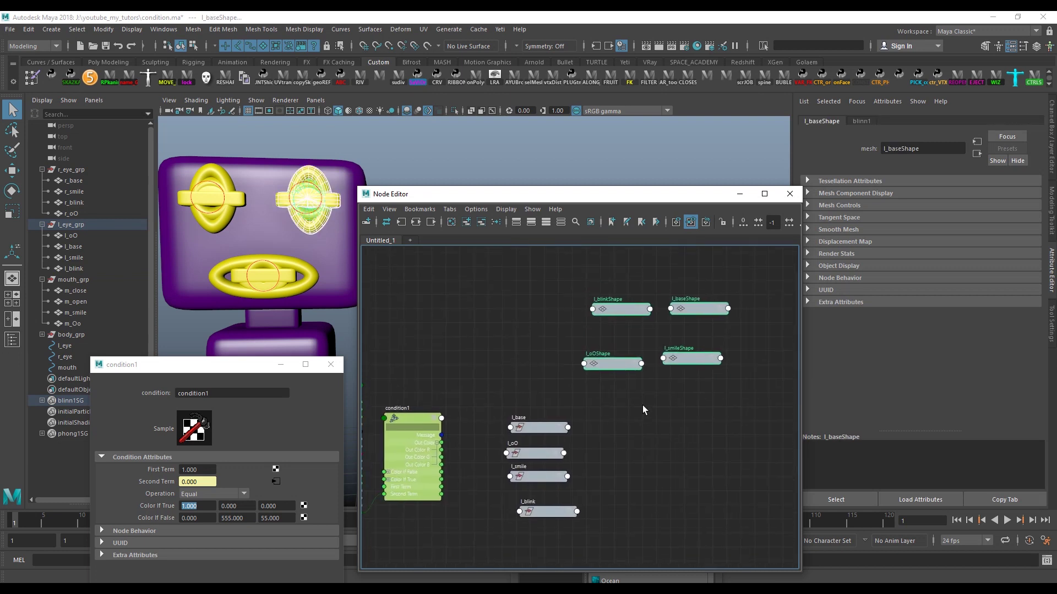
pyautogui.hotkey('ctrl', 'h')
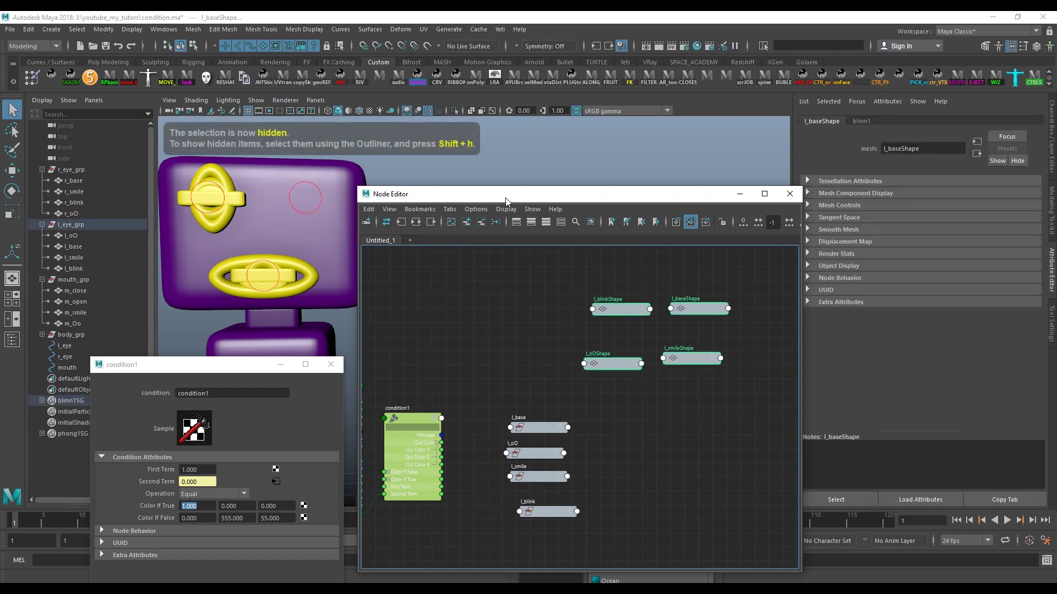
pyautogui.moveTo(506, 201); pyautogui.dragTo(534, 179)
pyautogui.moveTo(572, 252); pyautogui.dragTo(757, 370)
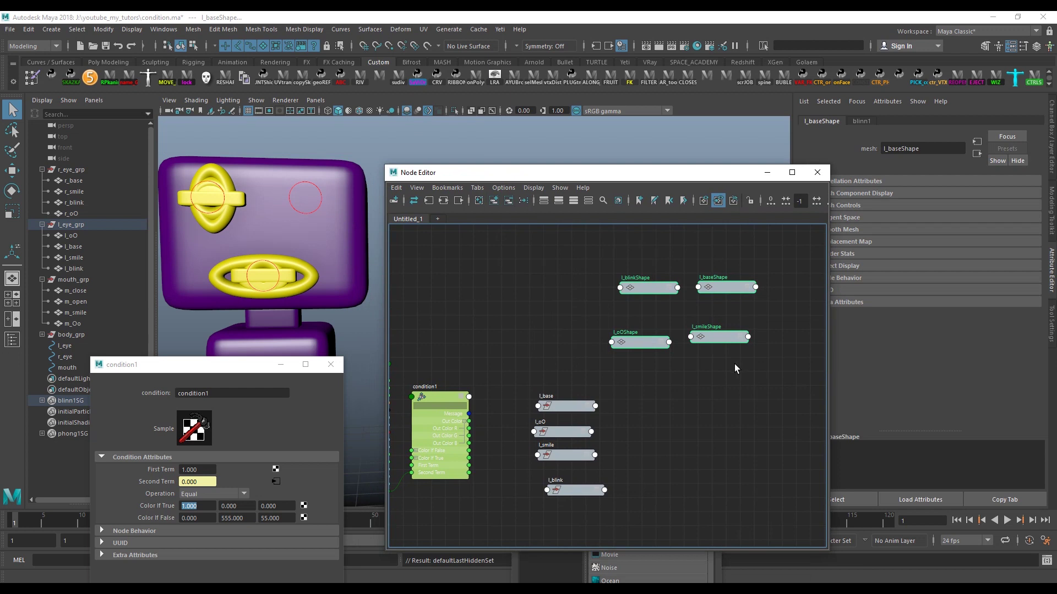
pyautogui.hotkey('ctrl', 'shift', 'h')
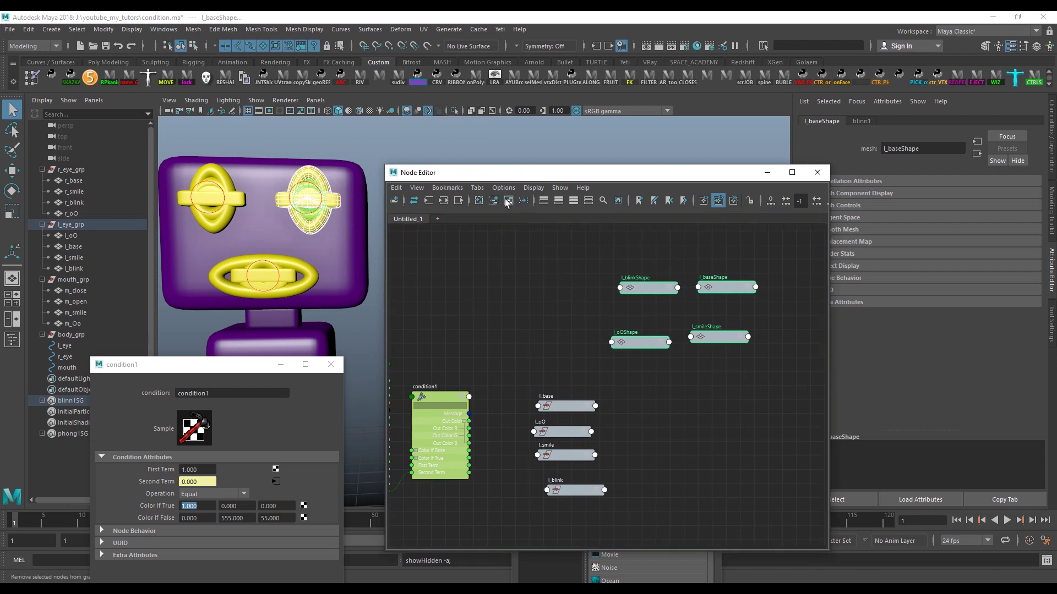
pyautogui.click(508, 204)
pyautogui.scroll(3, 683, 315)
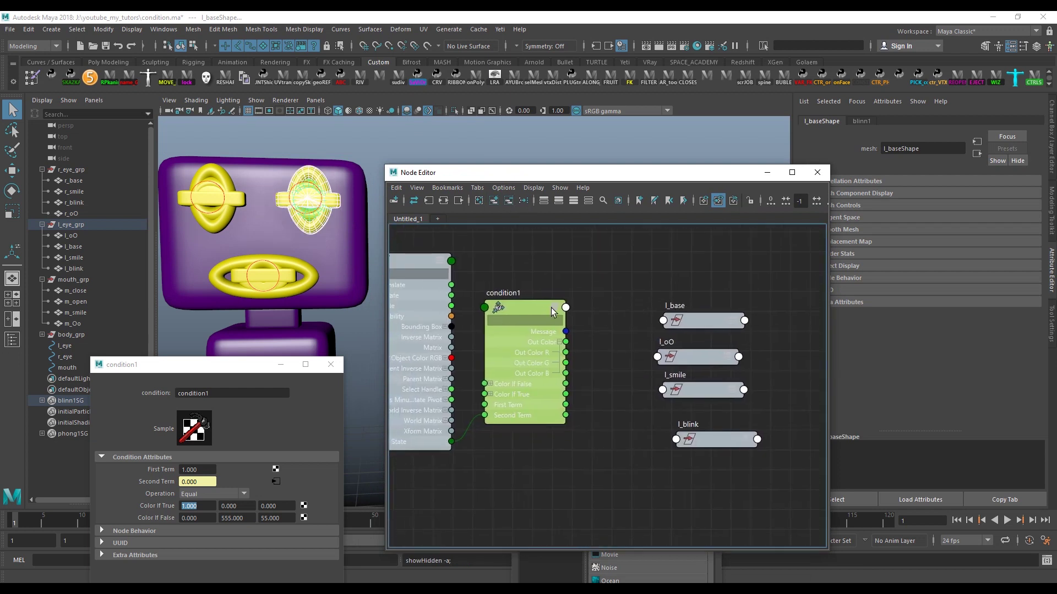
# Collapse condition1 and tighten the l_base, l_oO, l_smile, l_blink column.
pyautogui.click(550, 308)
pyautogui.moveTo(554, 309); pyautogui.dragTo(569, 307)
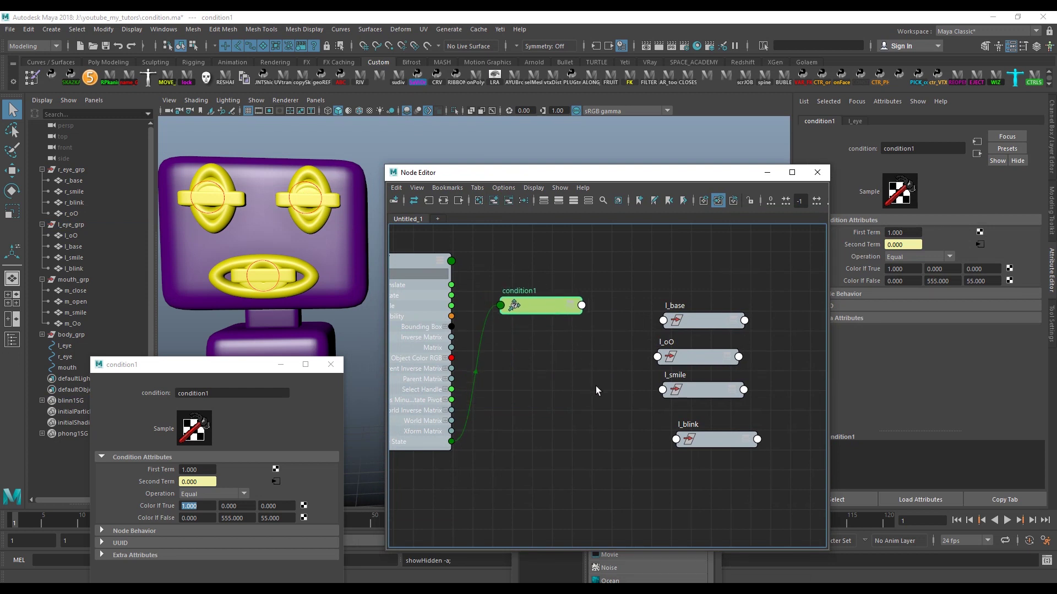
pyautogui.moveTo(683, 317); pyautogui.dragTo(682, 287)
pyautogui.moveTo(678, 352); pyautogui.dragTo(681, 321)
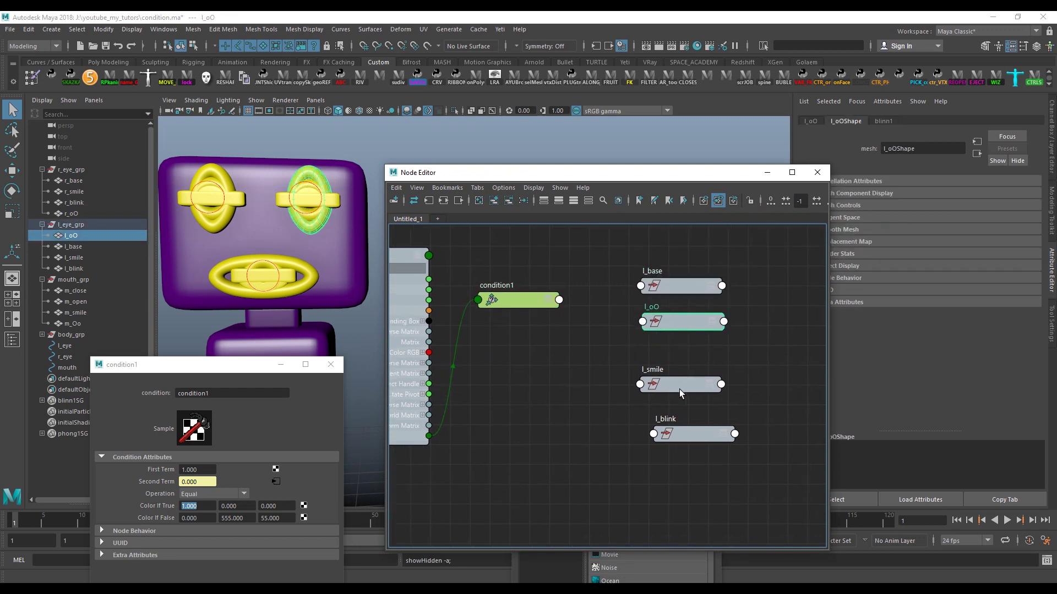
pyautogui.moveTo(681, 393); pyautogui.dragTo(681, 363)
pyautogui.moveTo(692, 433); pyautogui.dragTo(684, 397)
pyautogui.moveTo(546, 407)
pyautogui.mouseDown(button='middle')
pyautogui.moveTo(567, 407)
pyautogui.moveTo(569, 377)
pyautogui.mouseUp(button='middle')
# Duplicate condition1 three times, creating condition2–condition4 stacked beneath it.
pyautogui.click(556, 281)
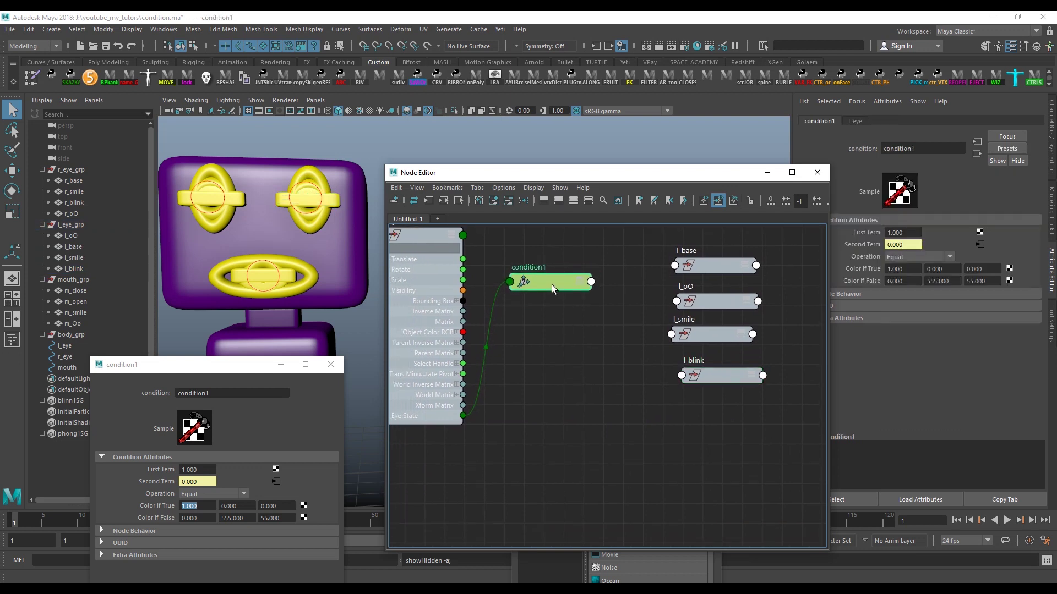
pyautogui.hotkey('ctrl', 'd')
pyautogui.moveTo(638, 469); pyautogui.dragTo(543, 327)
pyautogui.hotkey('ctrl', 'd')
pyautogui.moveTo(661, 468)
pyautogui.mouseDown()
pyautogui.moveTo(597, 373)
pyautogui.moveTo(551, 372)
pyautogui.mouseUp()
pyautogui.hotkey('ctrl', 'd')
# Stack condition1–condition4 in a tight column with l_eye placed to their left.
pyautogui.moveTo(624, 461); pyautogui.dragTo(550, 424)
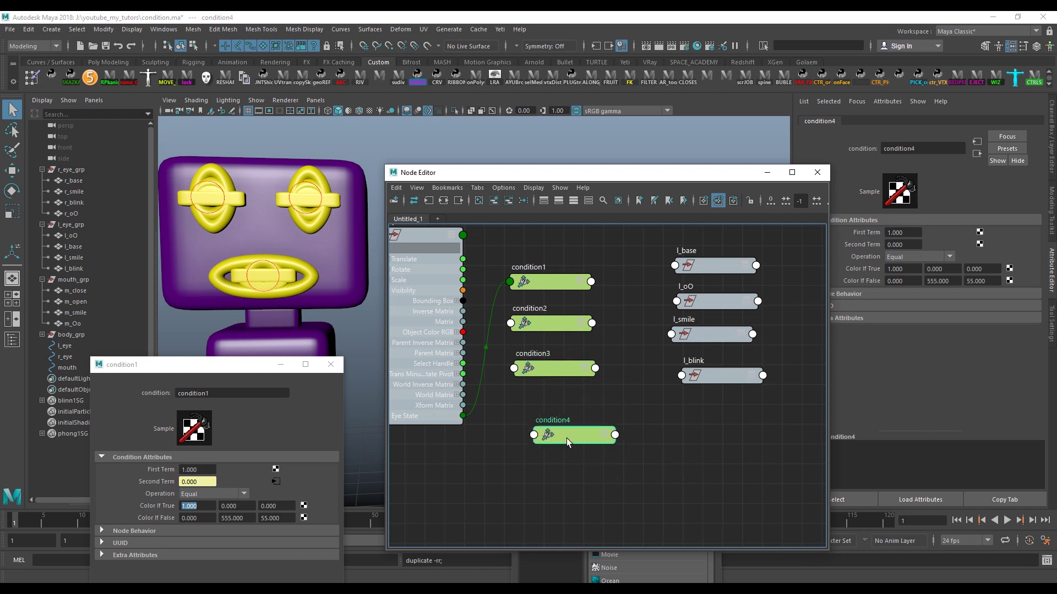
pyautogui.moveTo(598, 389); pyautogui.dragTo(622, 403, button='middle')
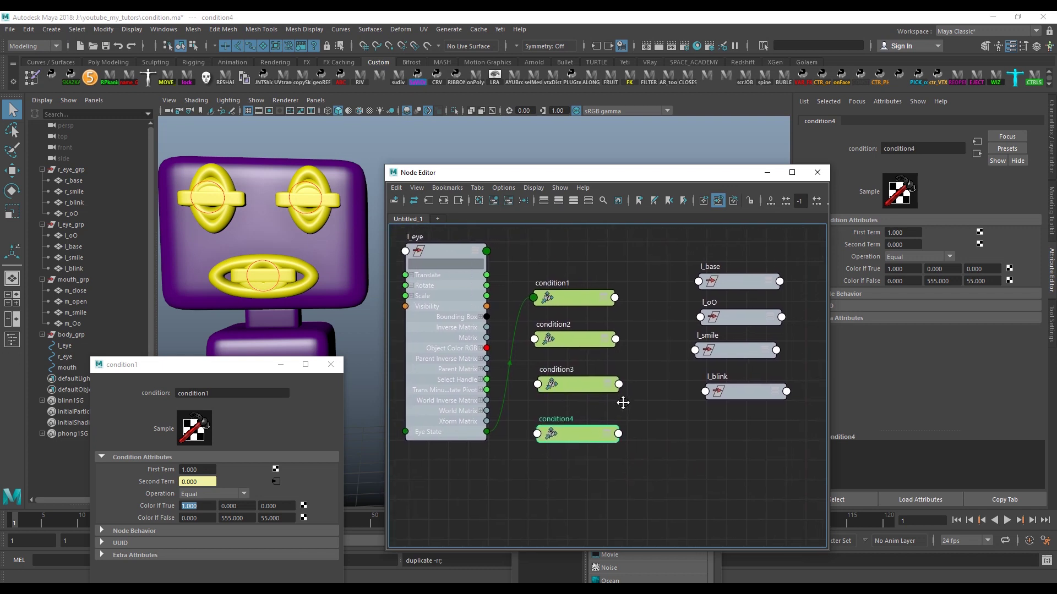
pyautogui.moveTo(582, 299); pyautogui.dragTo(581, 272)
pyautogui.moveTo(570, 340); pyautogui.dragTo(573, 306)
pyautogui.moveTo(572, 384); pyautogui.dragTo(574, 335)
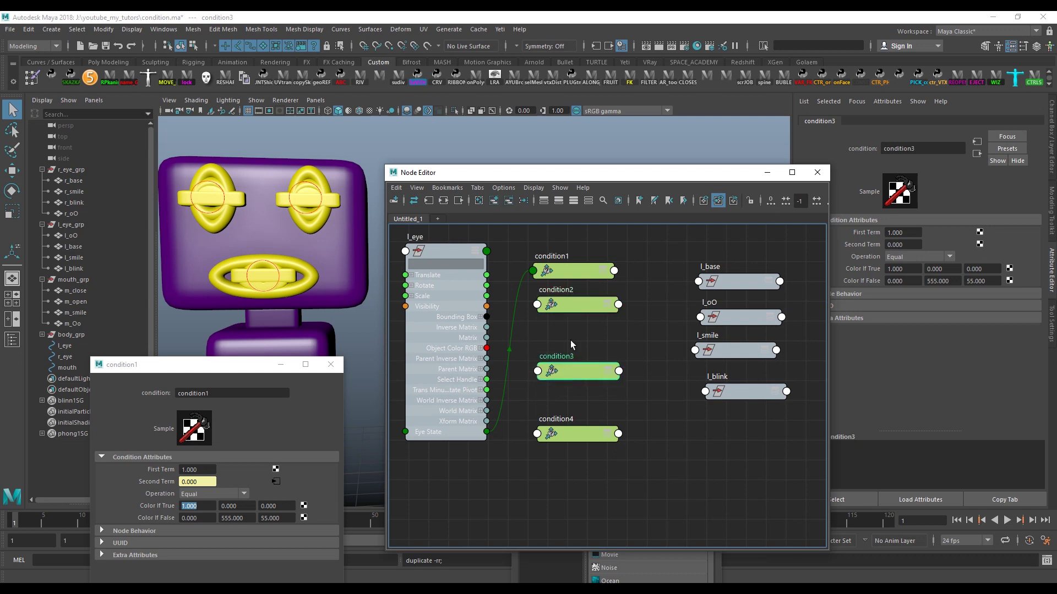
pyautogui.moveTo(576, 430); pyautogui.dragTo(582, 388)
pyautogui.moveTo(596, 354); pyautogui.dragTo(613, 360, button='middle')
pyautogui.moveTo(468, 428)
pyautogui.mouseDown()
pyautogui.moveTo(437, 369)
pyautogui.moveTo(559, 312)
pyautogui.mouseUp()
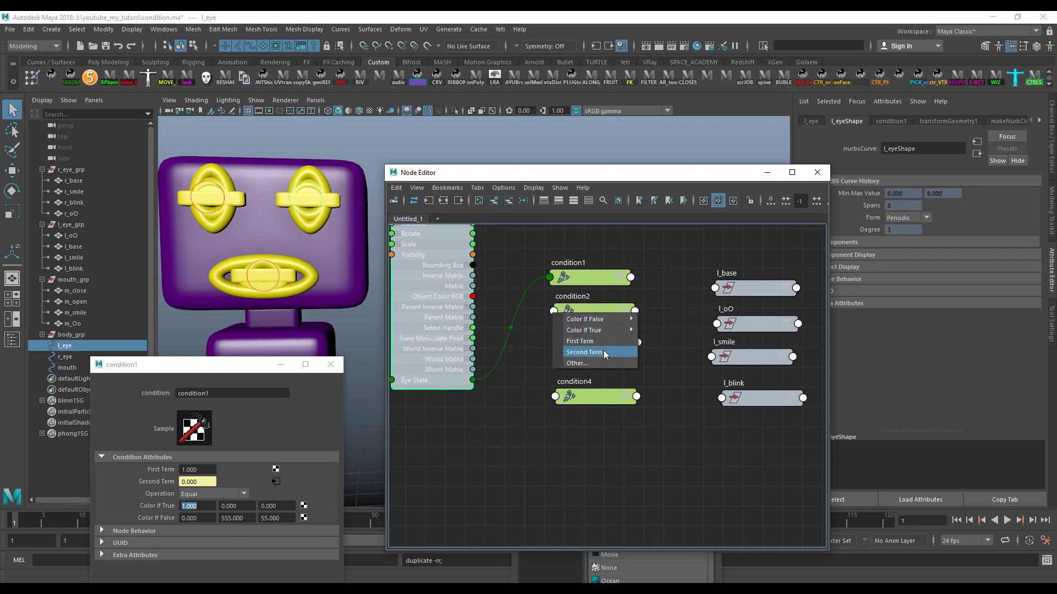
# Wire Eye State into the Second Term of condition2, condition3 and condition4.
pyautogui.click(604, 354)
pyautogui.moveTo(477, 385); pyautogui.dragTo(556, 355)
pyautogui.click(586, 395)
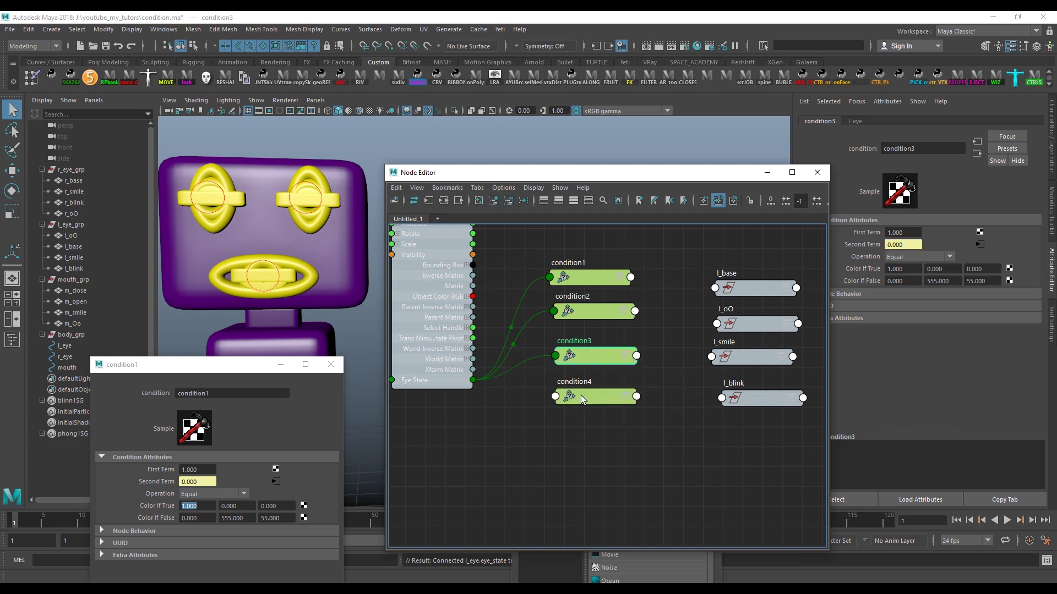
pyautogui.moveTo(473, 380)
pyautogui.mouseDown()
pyautogui.moveTo(566, 397)
pyautogui.moveTo(583, 431)
pyautogui.mouseUp()
pyautogui.click(597, 435)
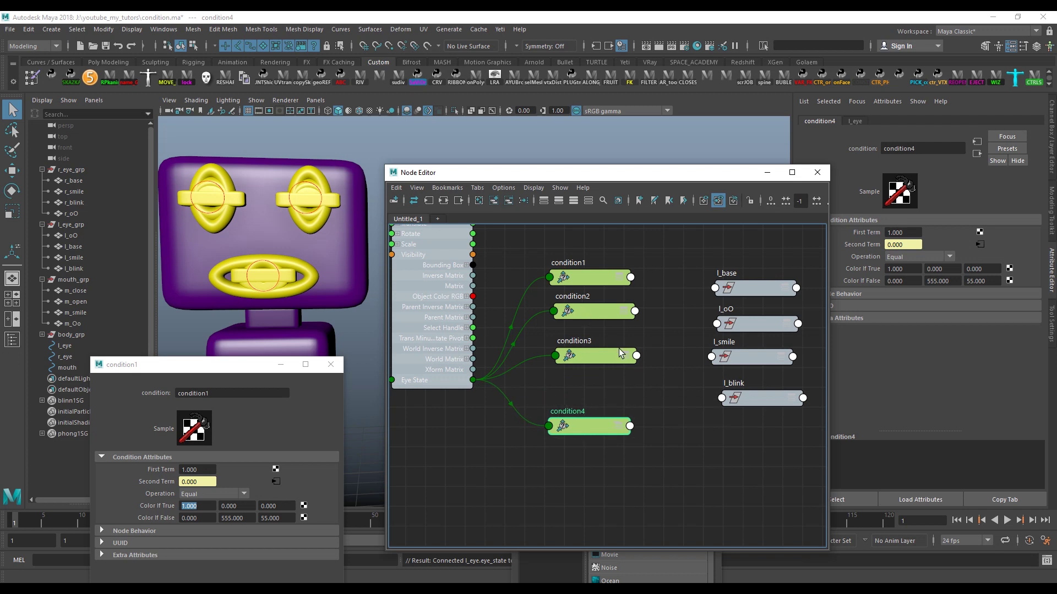
pyautogui.click(594, 292)
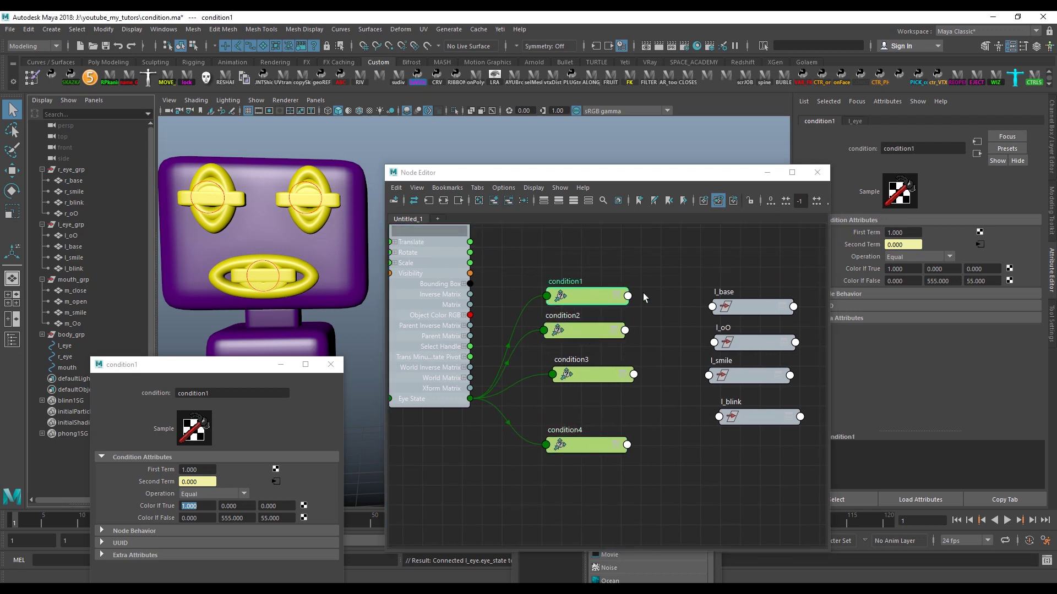
# Enter First Term values: 0 on condition1, 2 on condition3, 3 on condition4.
pyautogui.hotkey('shift', 'Tab')
pyautogui.write('0')
pyautogui.press('Return')
pyautogui.keyDown('alt'); pyautogui.moveTo(611, 318); pyautogui.dragTo(603, 318, button='middle'); pyautogui.keyUp('alt')
pyautogui.click(574, 333)
pyautogui.click(552, 378)
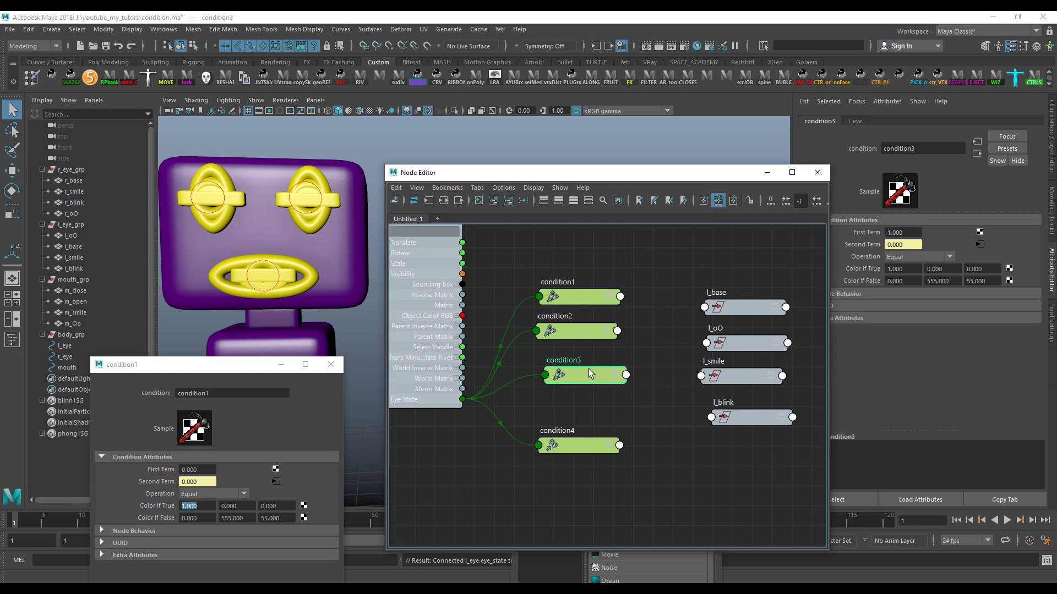
pyautogui.click(896, 233)
pyautogui.write('2')
pyautogui.press('Return')
pyautogui.click(578, 448)
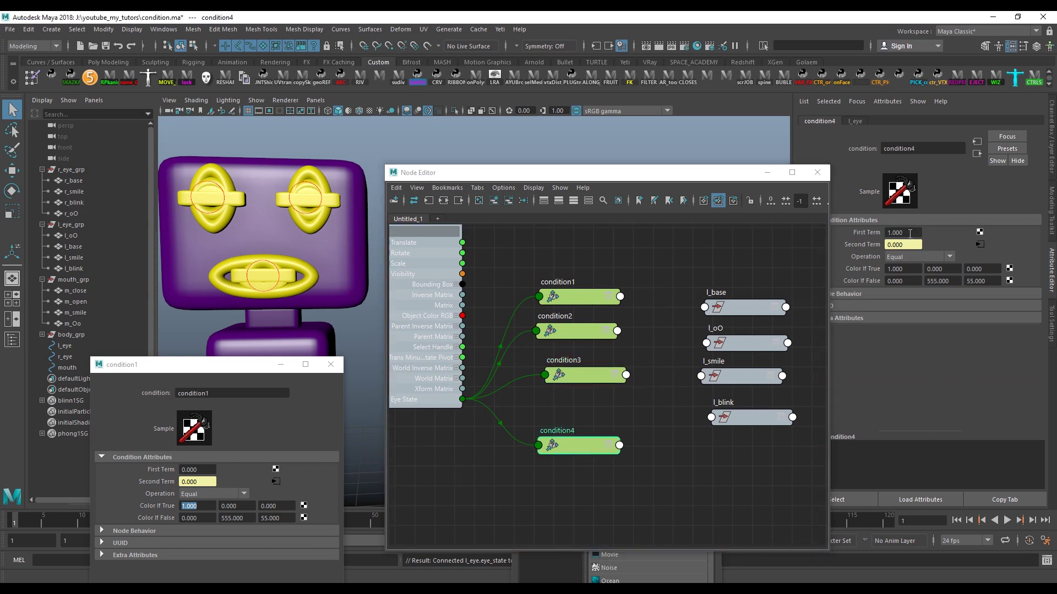
pyautogui.write('3')
pyautogui.press('Return')
# Space condition1–condition4 evenly in their column and review each node's values.
pyautogui.moveTo(578, 298); pyautogui.dragTo(576, 263)
pyautogui.moveTo(588, 329)
pyautogui.mouseDown()
pyautogui.moveTo(580, 286)
pyautogui.moveTo(580, 313)
pyautogui.mouseUp()
pyautogui.moveTo(590, 375); pyautogui.dragTo(576, 356)
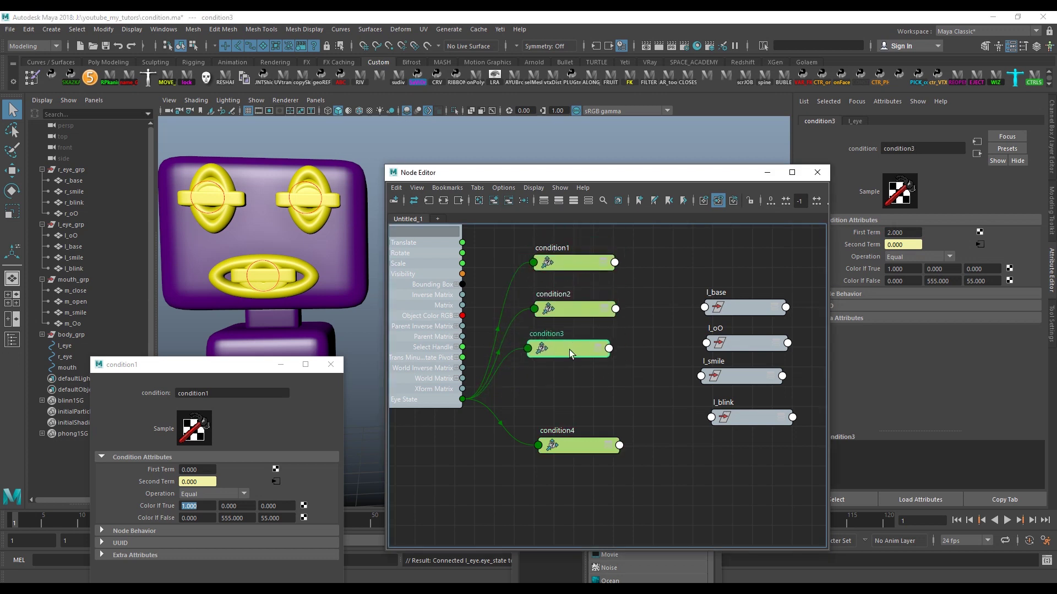
pyautogui.moveTo(576, 447); pyautogui.dragTo(569, 421)
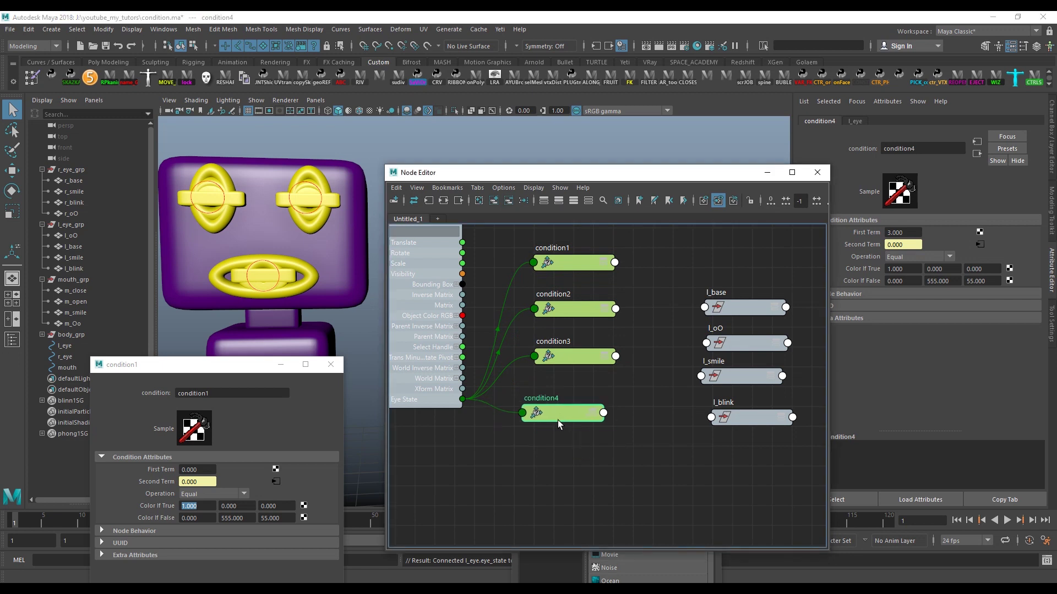
pyautogui.click(575, 259)
pyautogui.click(576, 308)
pyautogui.click(578, 354)
pyautogui.click(572, 420)
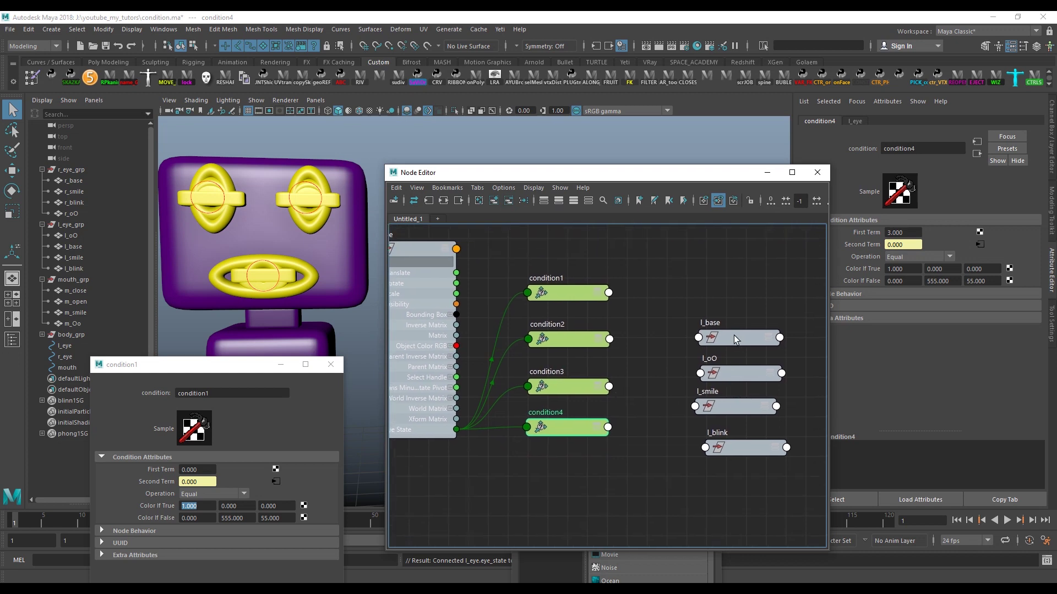
# Column l_base, l_oO, l_smile and l_blink beside condition1–4, reordering the Outliner eye groups.
pyautogui.moveTo(736, 340); pyautogui.dragTo(727, 296)
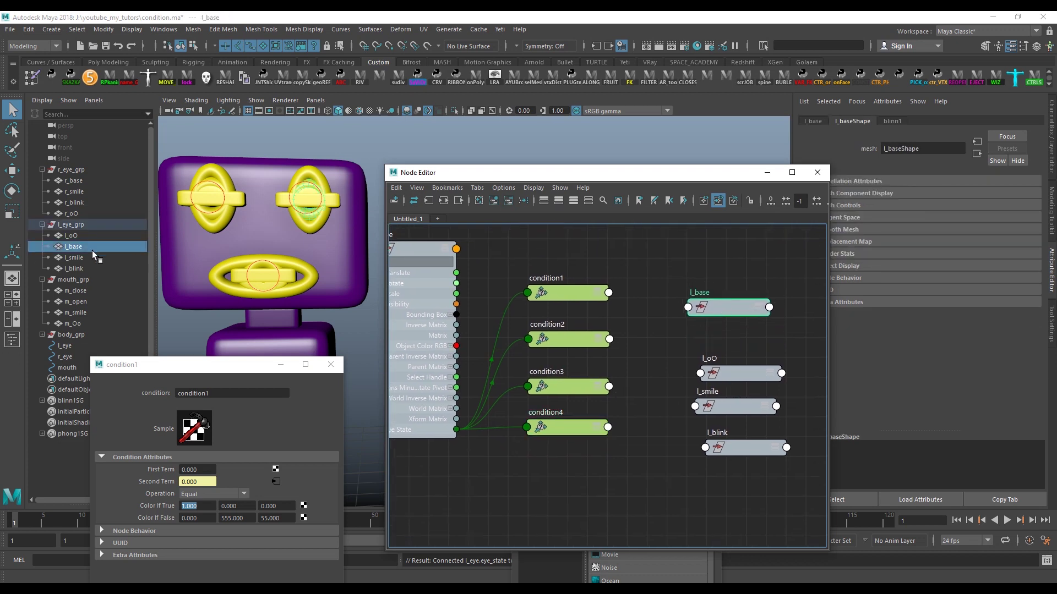
pyautogui.moveTo(725, 308); pyautogui.dragTo(719, 295)
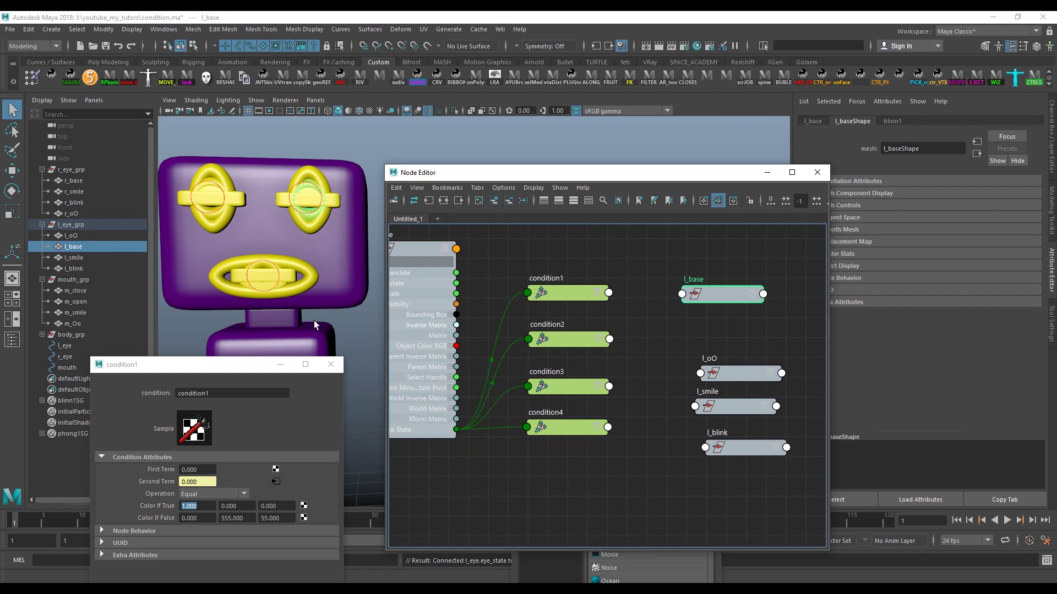
pyautogui.moveTo(101, 258); pyautogui.dragTo(90, 237)
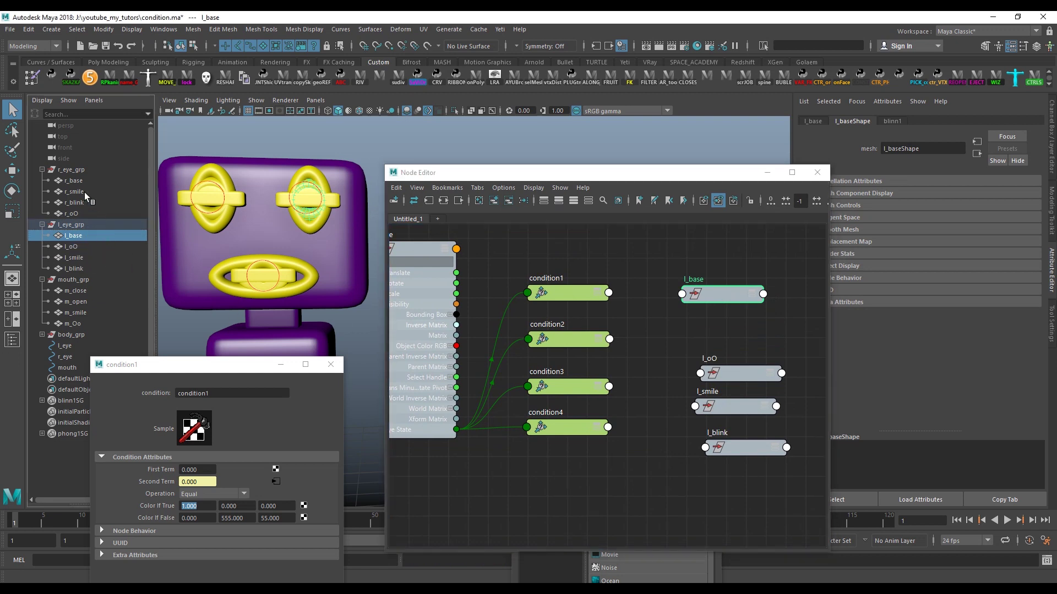
pyautogui.moveTo(77, 213); pyautogui.dragTo(115, 187)
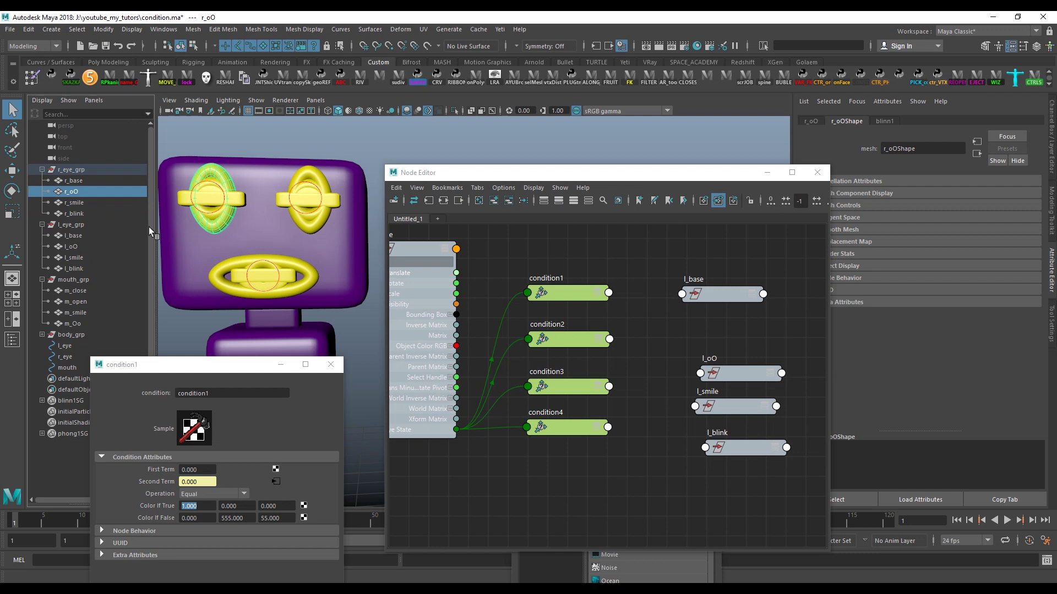
pyautogui.moveTo(708, 300); pyautogui.dragTo(708, 289)
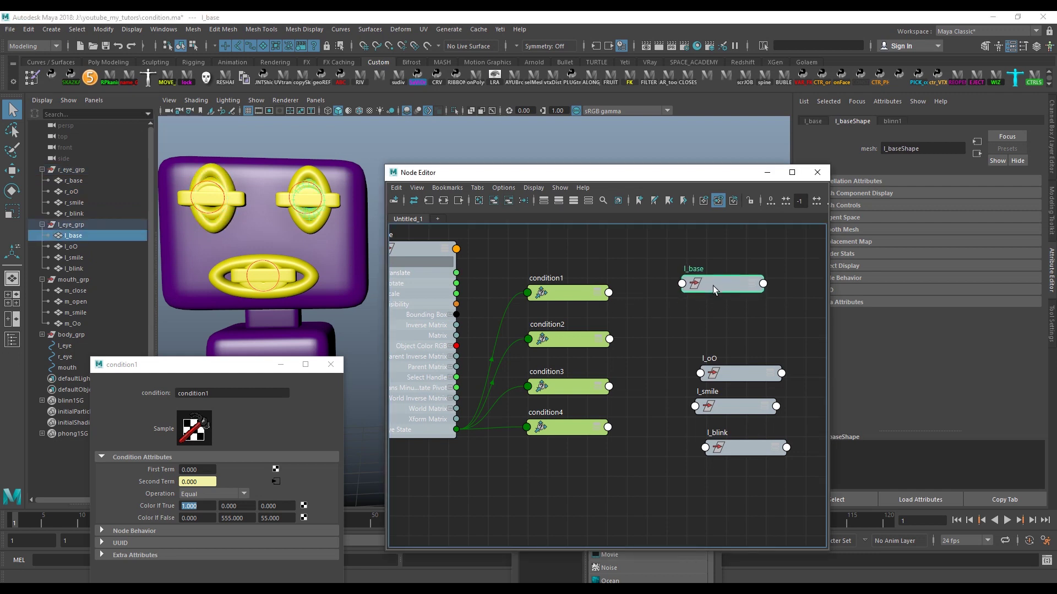
pyautogui.moveTo(736, 364); pyautogui.dragTo(717, 330)
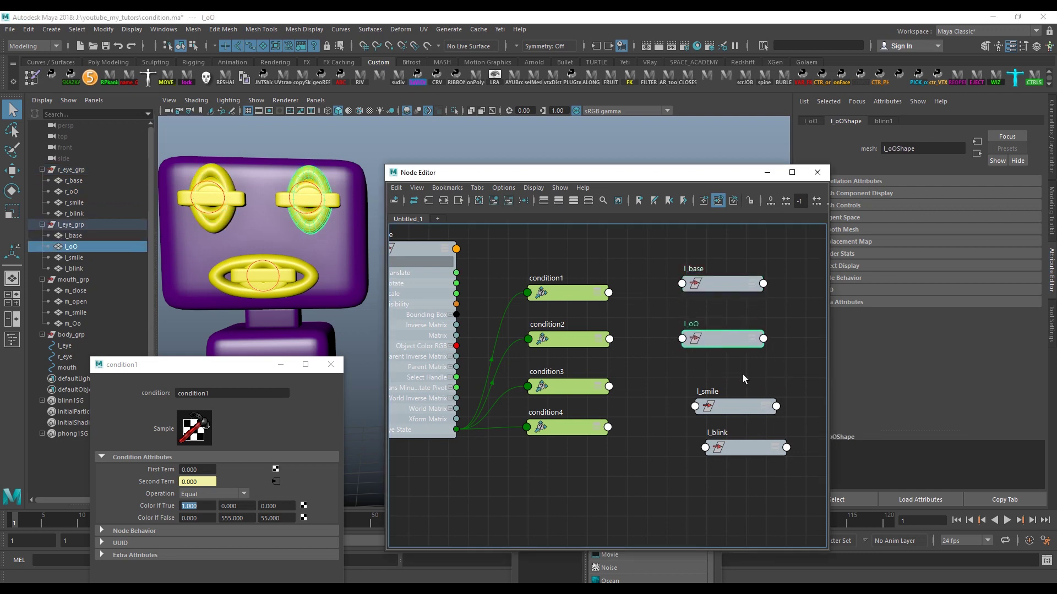
pyautogui.moveTo(744, 406); pyautogui.dragTo(727, 384)
pyautogui.moveTo(745, 446); pyautogui.dragTo(732, 439)
pyautogui.moveTo(572, 319); pyautogui.dragTo(571, 302)
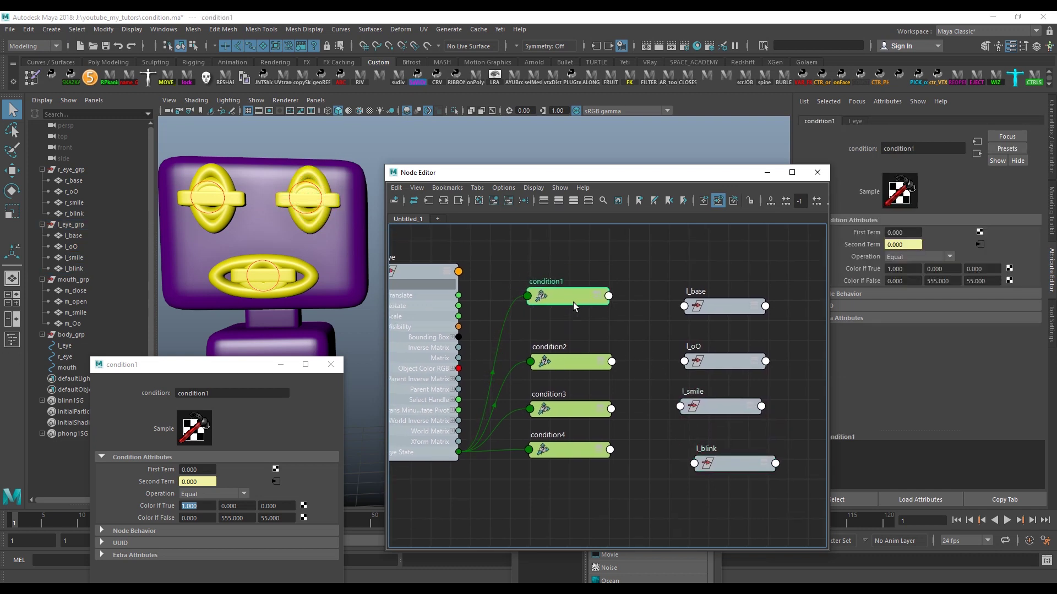
pyautogui.moveTo(715, 302)
pyautogui.mouseDown()
pyautogui.moveTo(713, 287)
pyautogui.moveTo(611, 297)
pyautogui.mouseUp()
pyautogui.moveTo(638, 337)
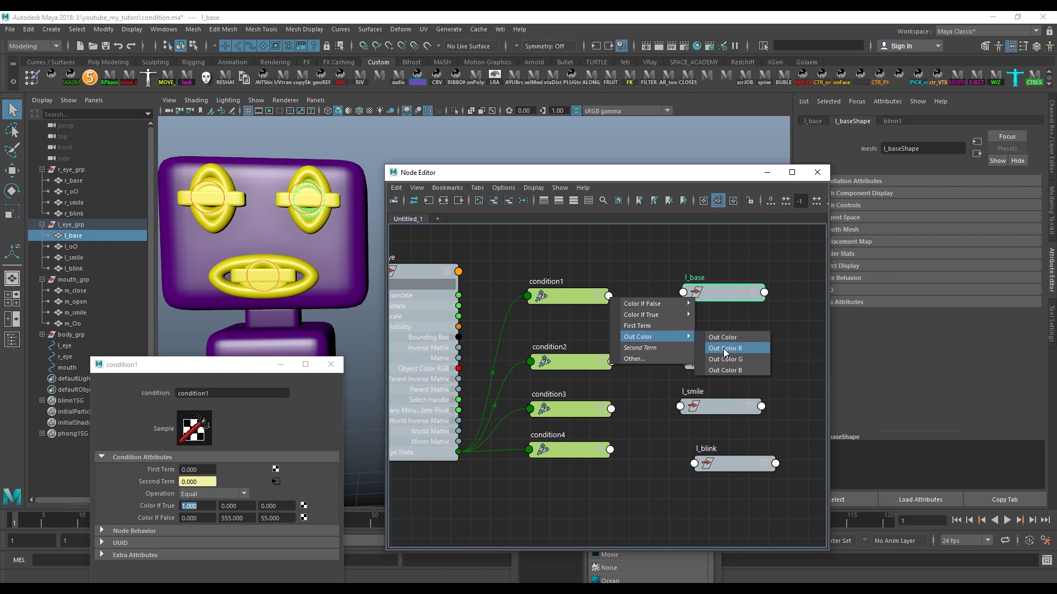
# Connect Out Color R of condition1 to l_base Visibility and condition2 to l_oO Visibility.
pyautogui.click(203, 507)
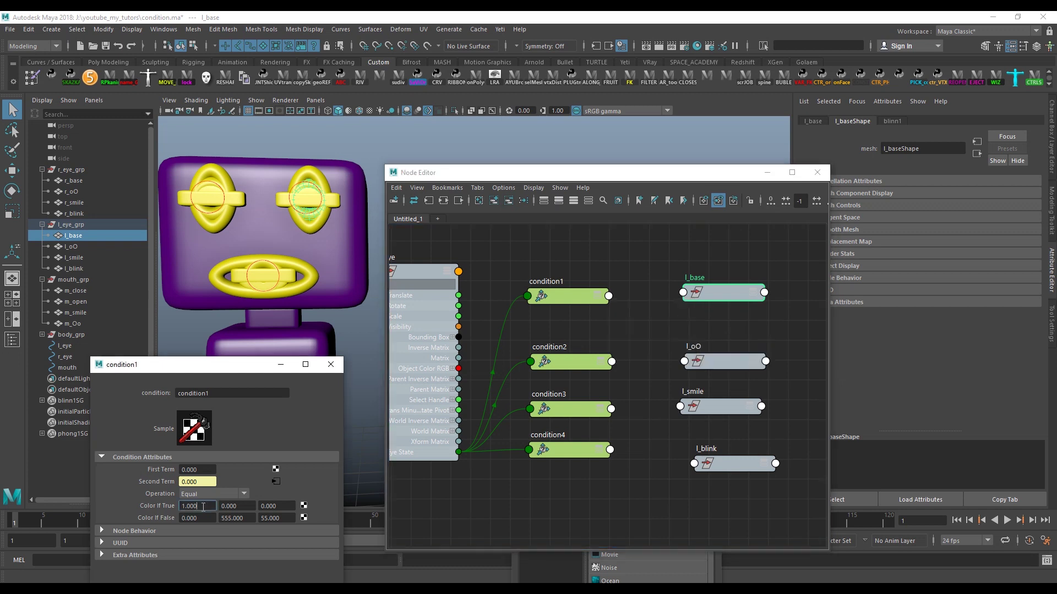
pyautogui.click(185, 518)
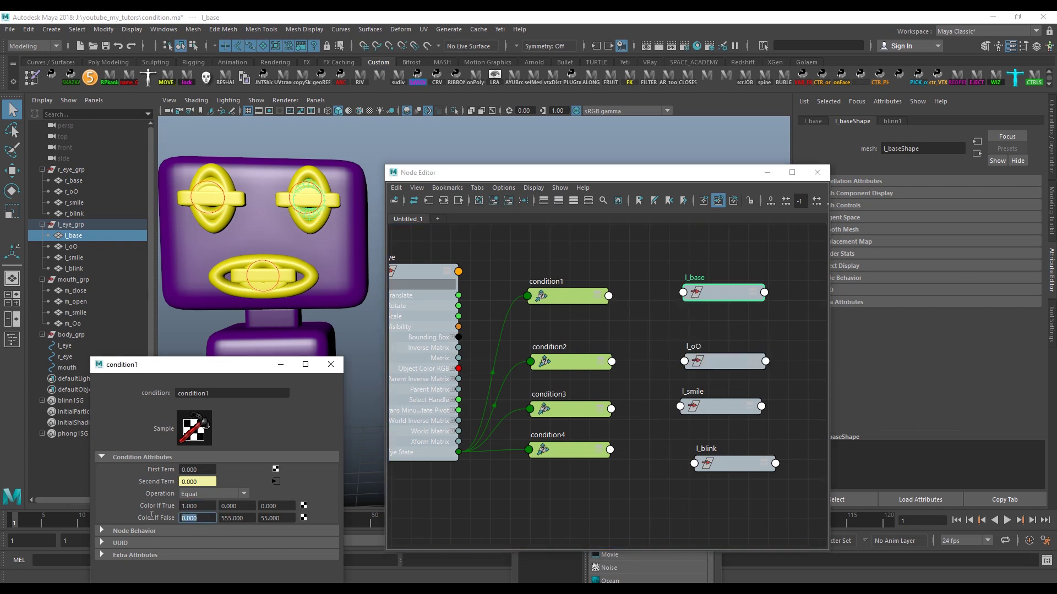
pyautogui.click(609, 296)
pyautogui.moveTo(639, 337)
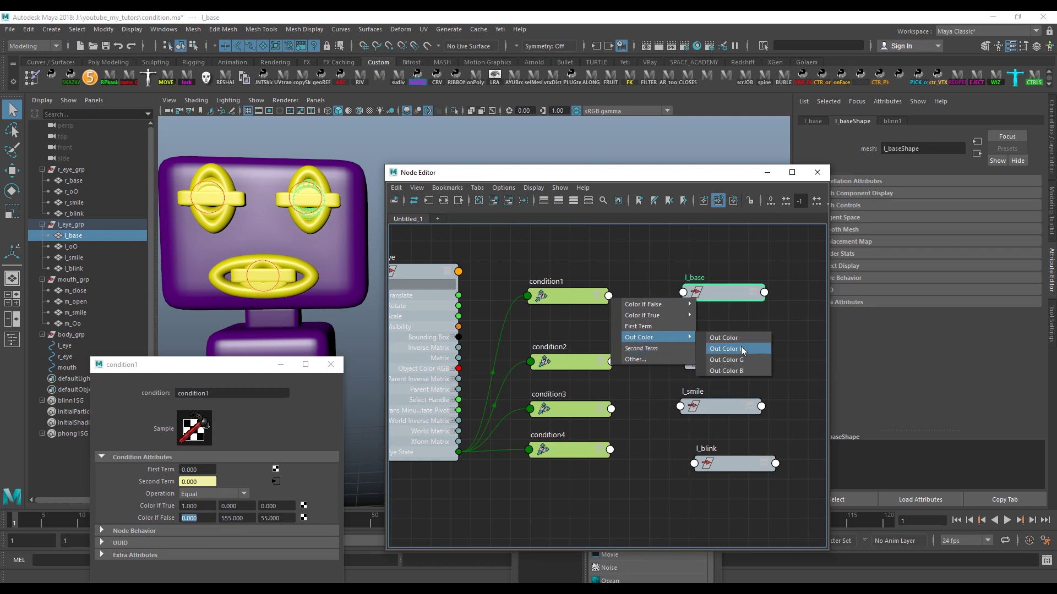
pyautogui.click(740, 349)
pyautogui.click(683, 293)
pyautogui.click(707, 333)
pyautogui.click(612, 361)
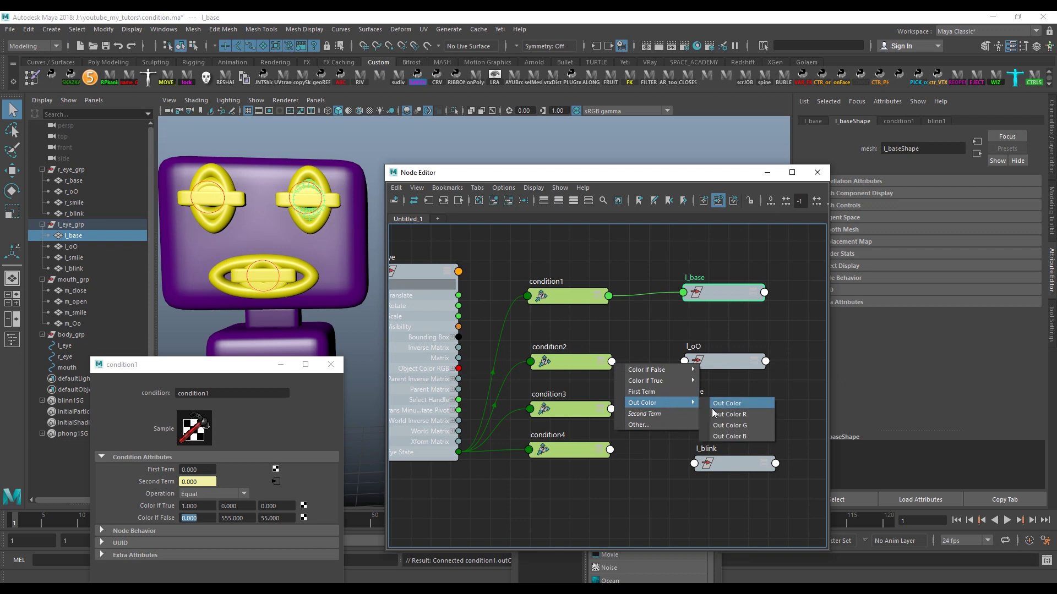
pyautogui.click(740, 406)
pyautogui.click(683, 361)
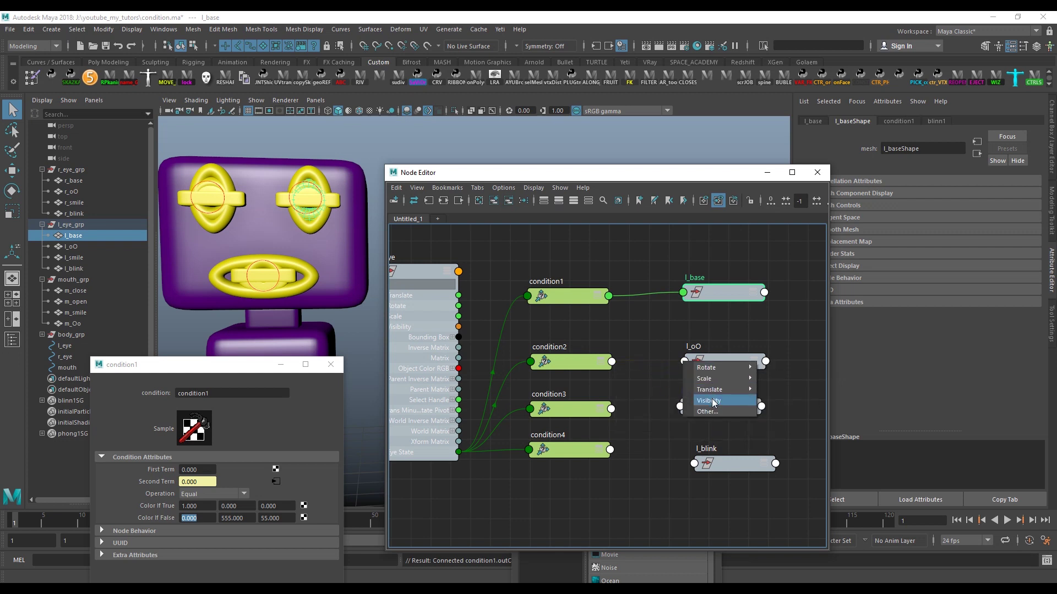
pyautogui.click(715, 401)
# Connect Out Color R of condition3 to l_smile Visibility and condition4 to l_blink Visibility.
pyautogui.click(610, 409)
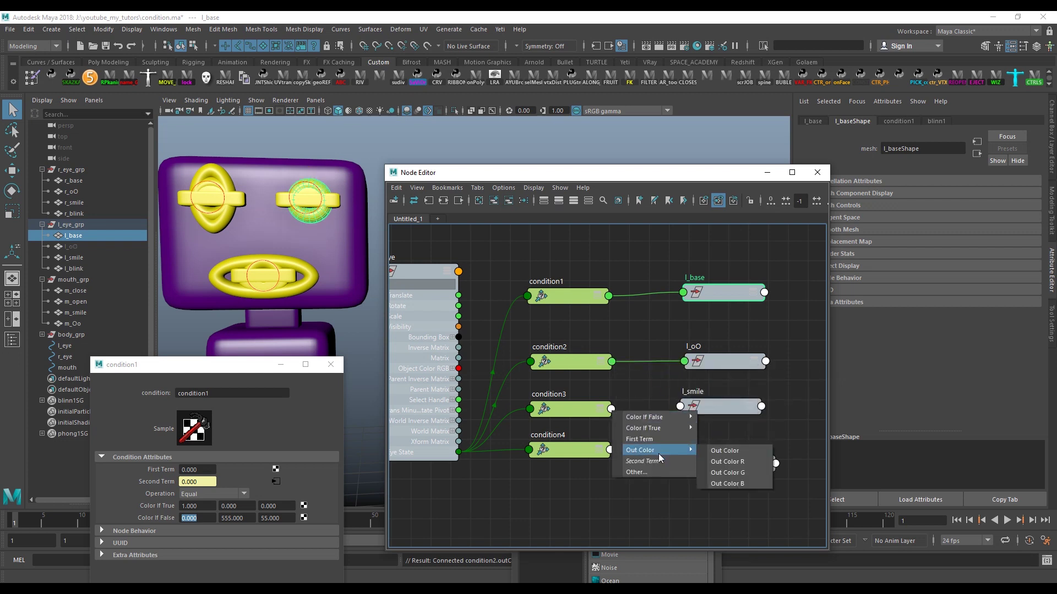
pyautogui.click(725, 464)
pyautogui.click(680, 406)
pyautogui.click(793, 441)
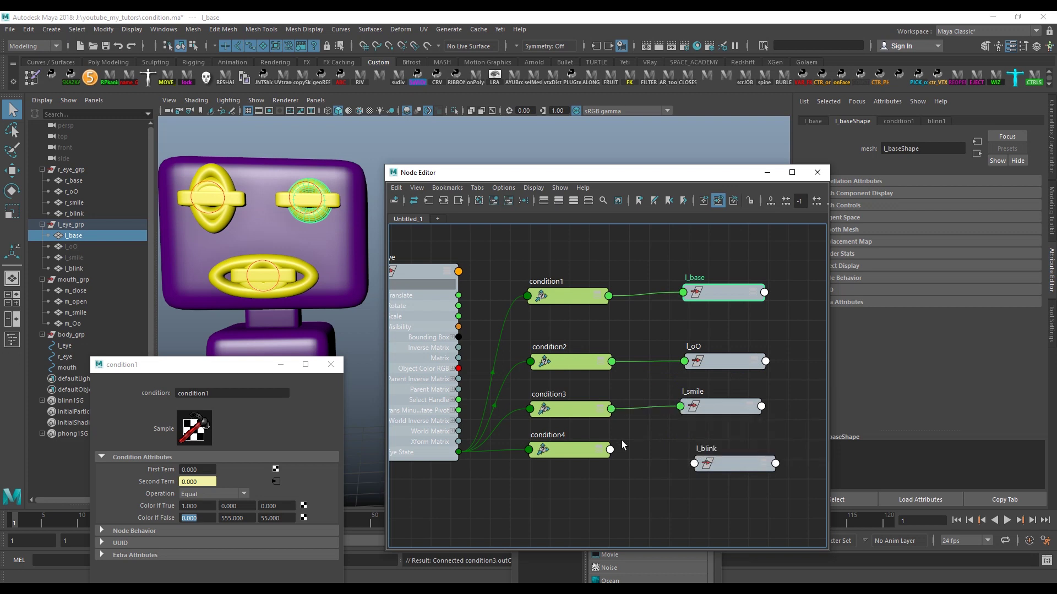
pyautogui.click(609, 450)
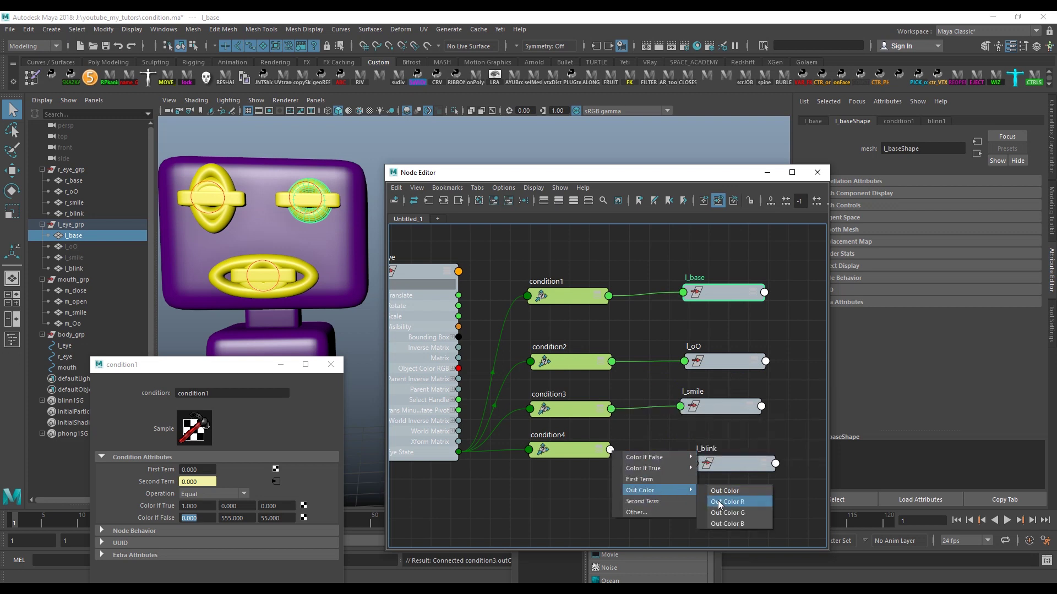
pyautogui.click(721, 501)
pyautogui.click(695, 463)
pyautogui.click(721, 503)
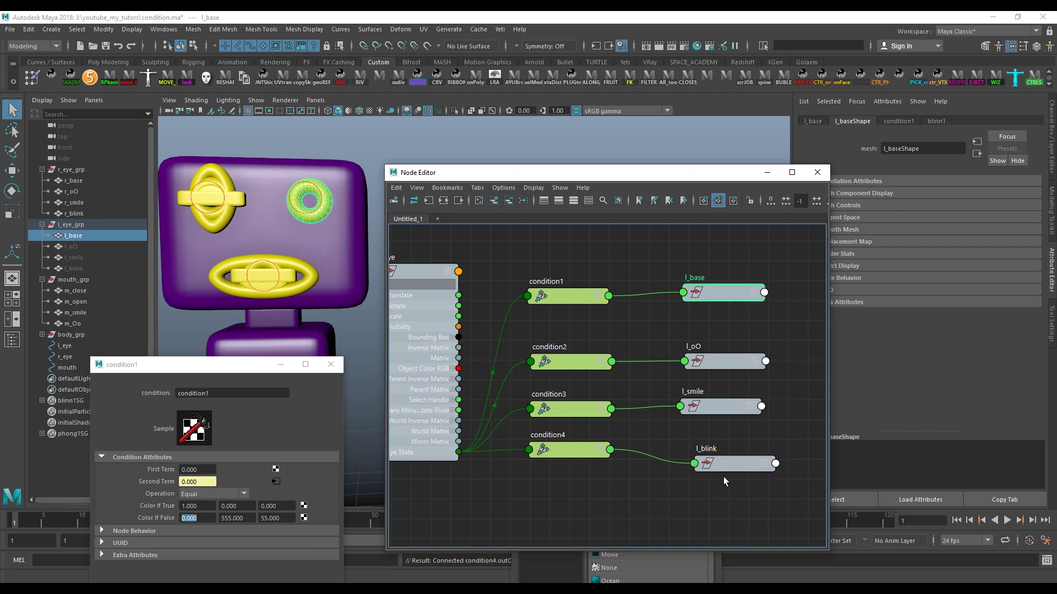
pyautogui.click(717, 467)
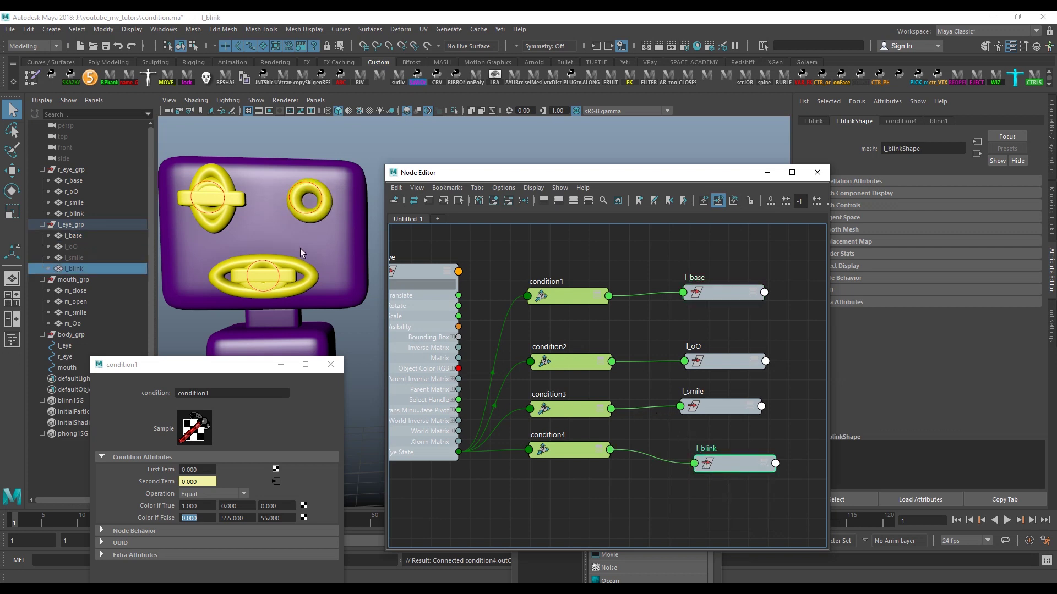
pyautogui.click(311, 215)
pyautogui.keyDown('alt'); pyautogui.moveTo(330, 243); pyautogui.dragTo(336, 250); pyautogui.keyUp('alt')
pyautogui.keyDown('alt'); pyautogui.moveTo(336, 250); pyautogui.dragTo(341, 257, button='middle'); pyautogui.keyUp('alt')
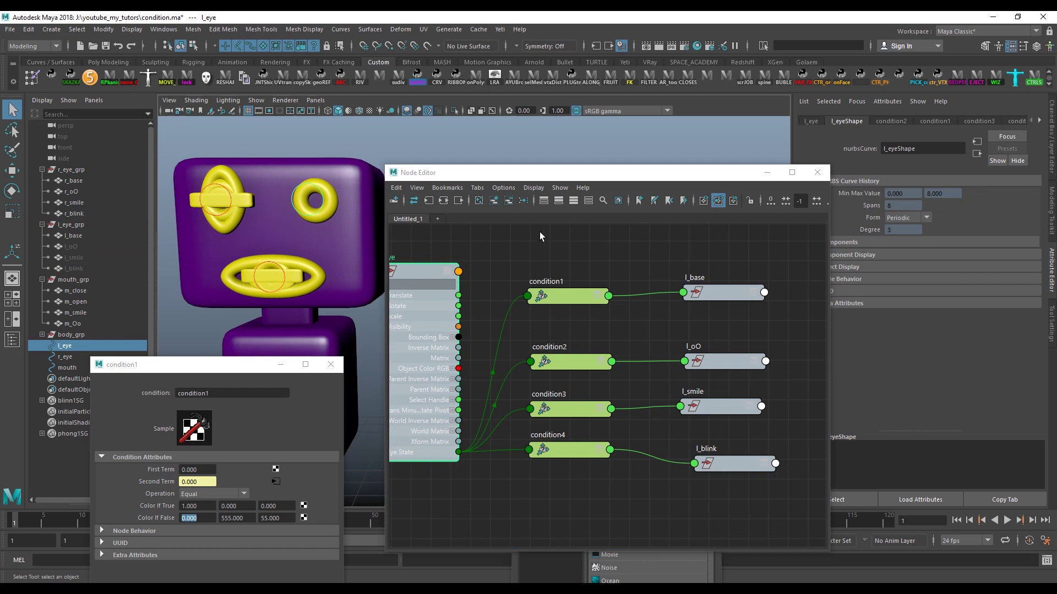
# Select l_eye's Eye State channel and scrub it to 2 to test the shape swap.
pyautogui.hotkey('ctrl', 'a')
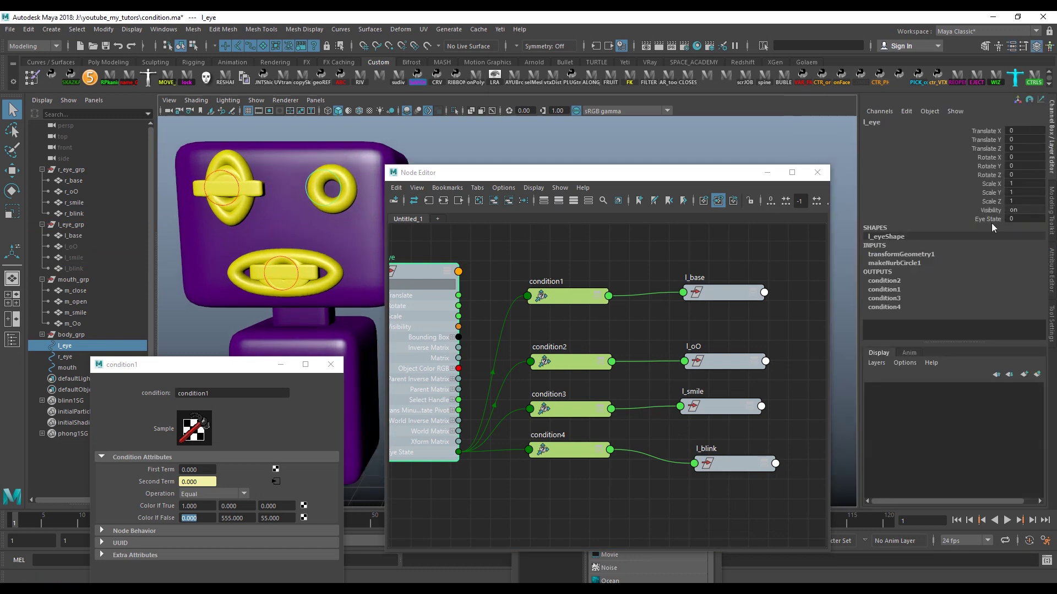
pyautogui.click(988, 219)
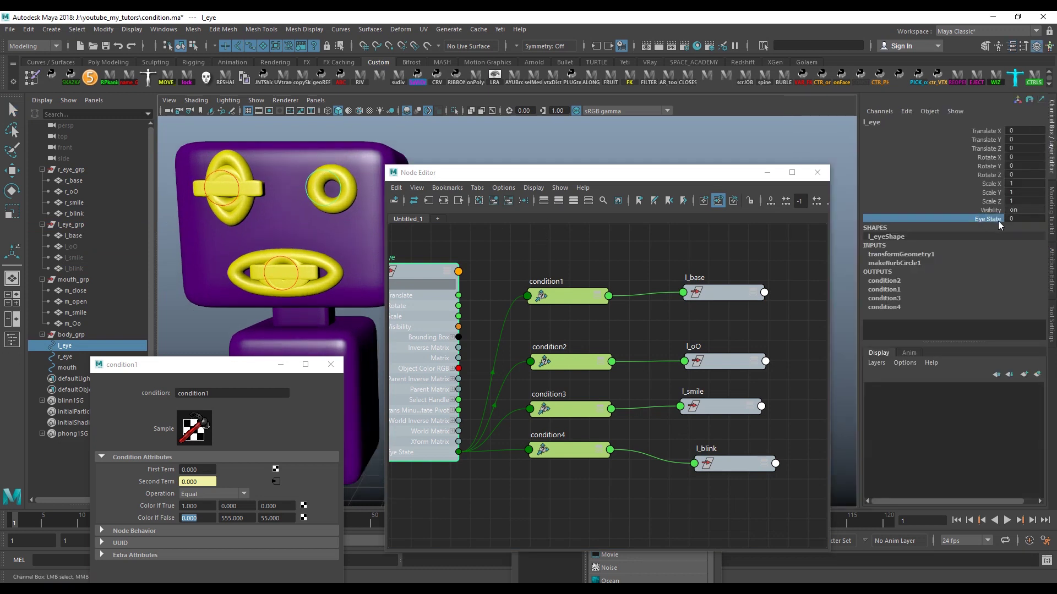
pyautogui.click(75, 248)
pyautogui.click(78, 269)
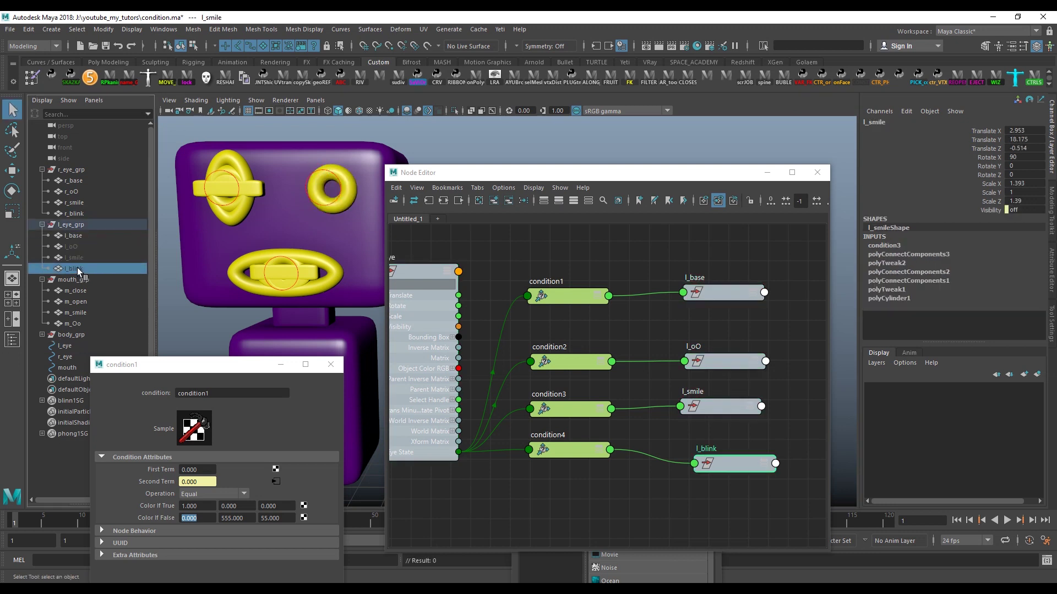
pyautogui.doubleClick(422, 272)
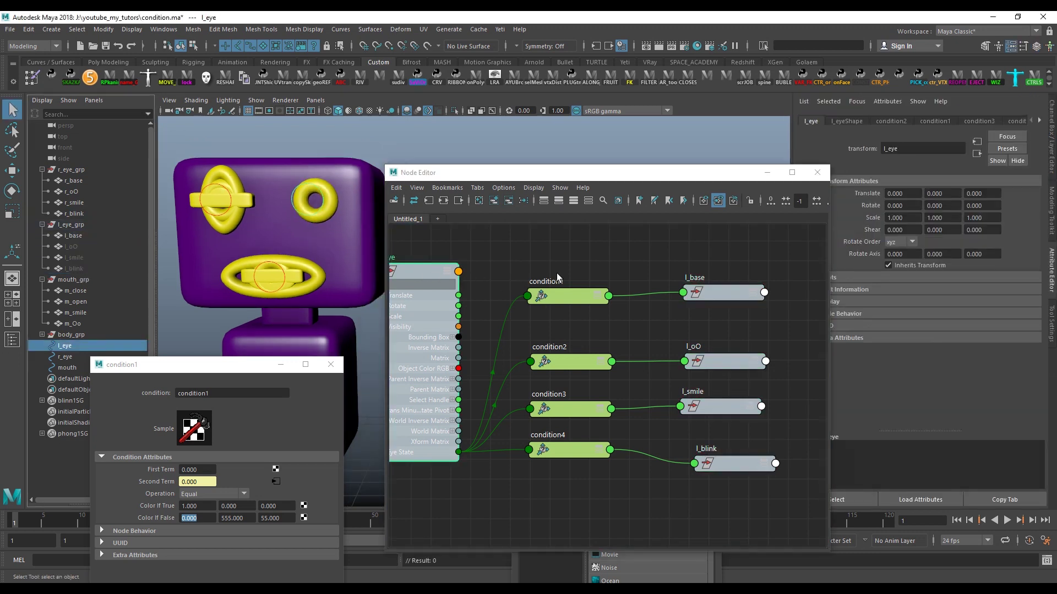
pyautogui.click(1048, 178)
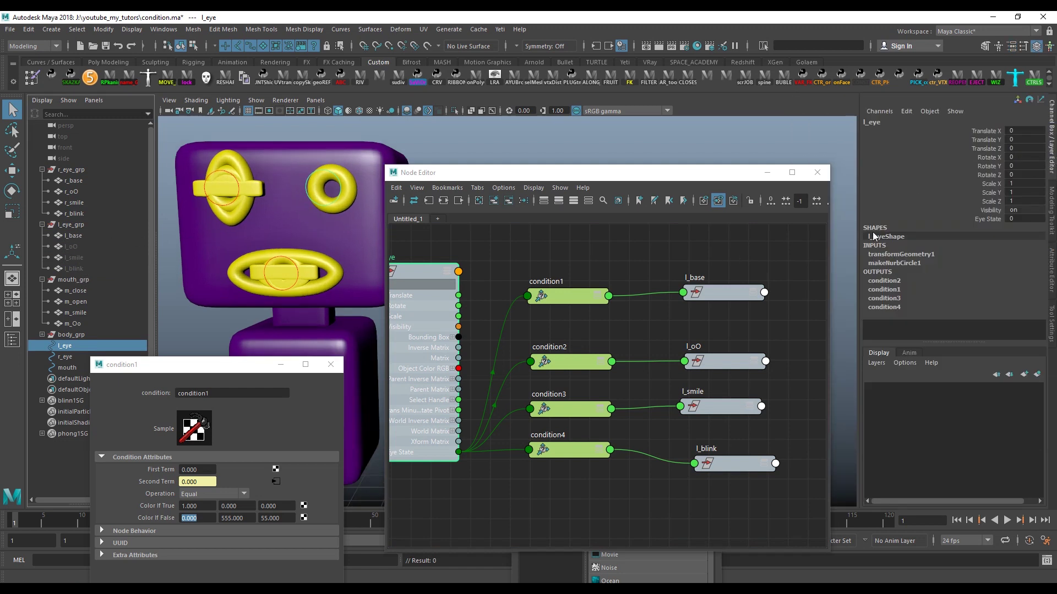
pyautogui.click(988, 218)
pyautogui.moveTo(608, 144)
pyautogui.mouseDown(button='middle')
pyautogui.moveTo(631, 152)
pyautogui.moveTo(602, 152)
pyautogui.moveTo(614, 149)
pyautogui.mouseUp(button='middle')
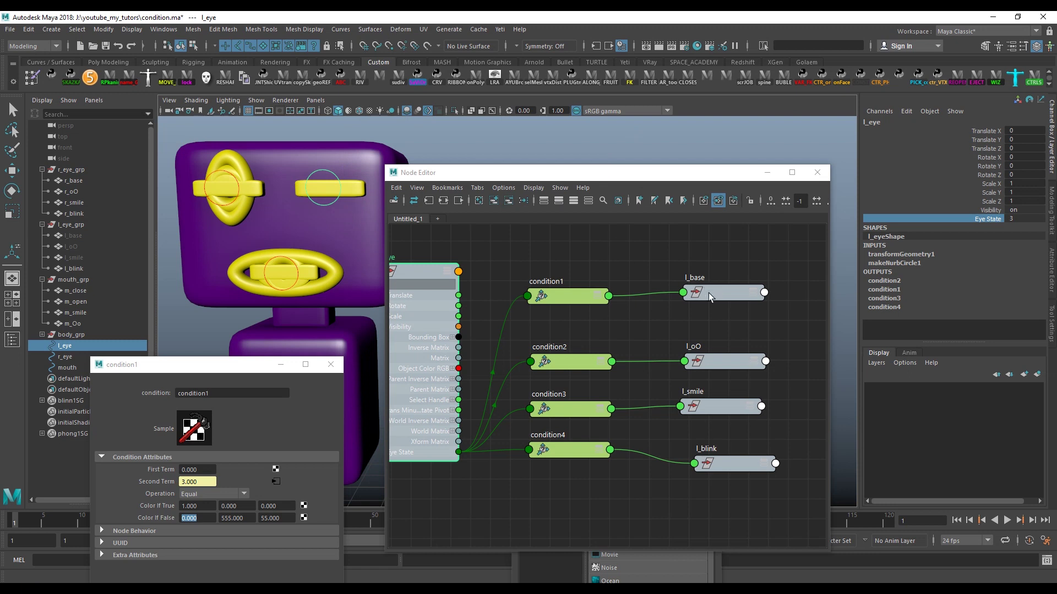
# Try Eye State 0 and 3 (blink), finishing with Eye State back at 0.
pyautogui.moveTo(708, 293); pyautogui.dragTo(711, 283)
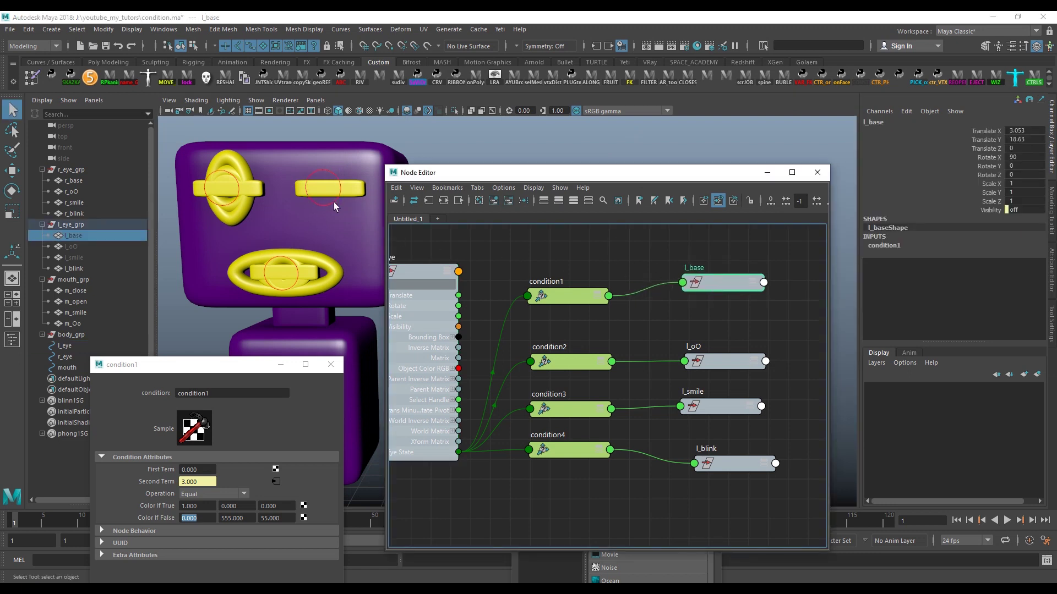
pyautogui.click(334, 203)
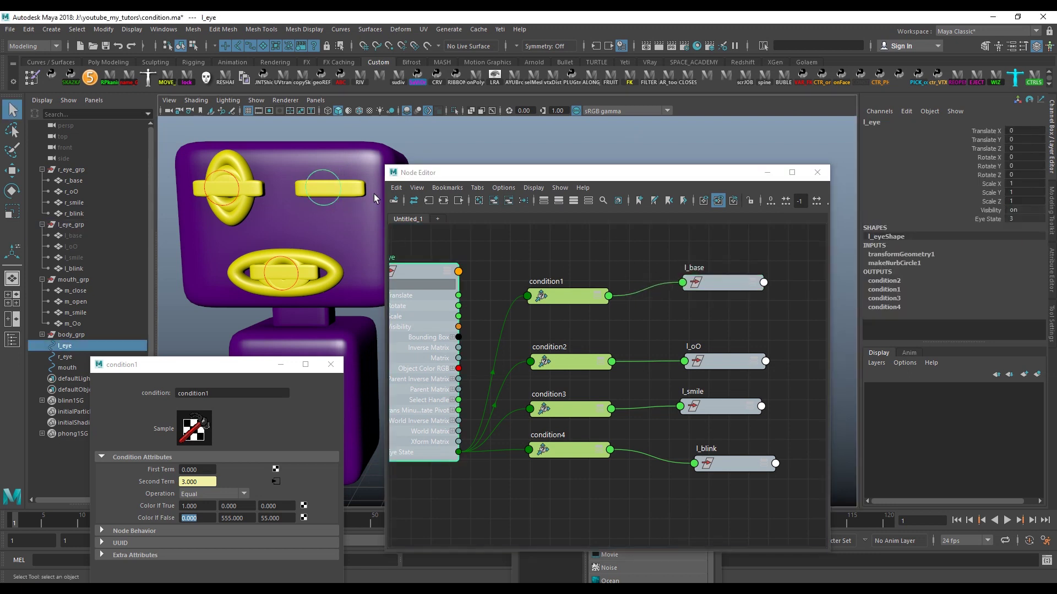
pyautogui.click(968, 219)
pyautogui.moveTo(676, 155)
pyautogui.mouseDown(button='middle')
pyautogui.moveTo(637, 147)
pyautogui.moveTo(660, 142)
pyautogui.mouseUp(button='middle')
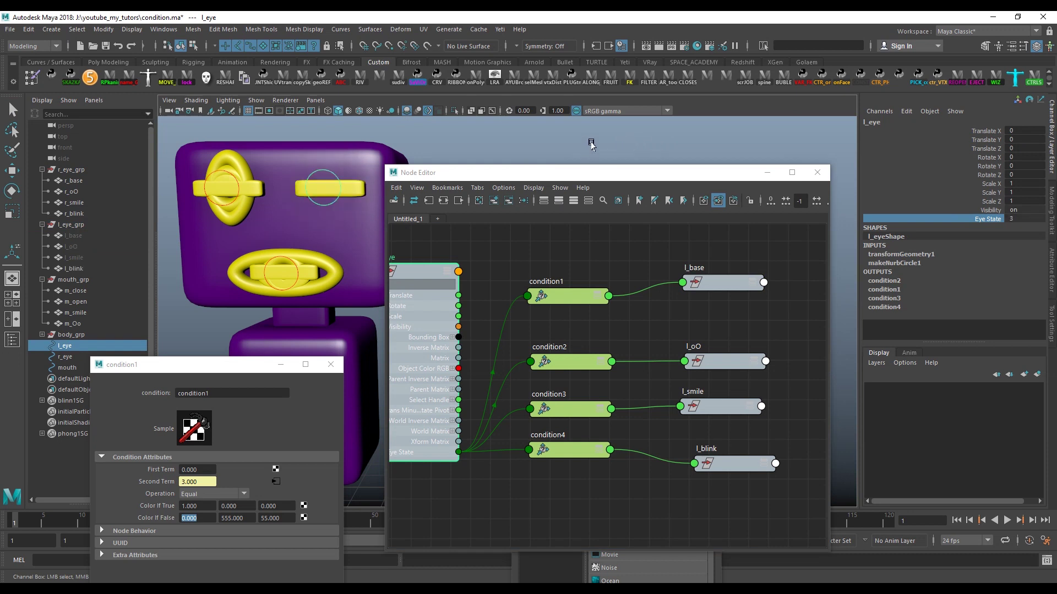
pyautogui.moveTo(604, 140)
pyautogui.mouseDown(button='middle')
pyautogui.moveTo(584, 140)
pyautogui.moveTo(620, 139)
pyautogui.moveTo(536, 159)
pyautogui.mouseUp(button='middle')
pyautogui.moveTo(577, 246)
pyautogui.keyDown('alt'); pyautogui.mouseDown(button='middle')
pyautogui.moveTo(636, 246)
pyautogui.moveTo(605, 494)
pyautogui.mouseUp(button='middle'); pyautogui.keyUp('alt')
pyautogui.scroll(-4, 606, 494)
pyautogui.scroll(2, 600, 415)
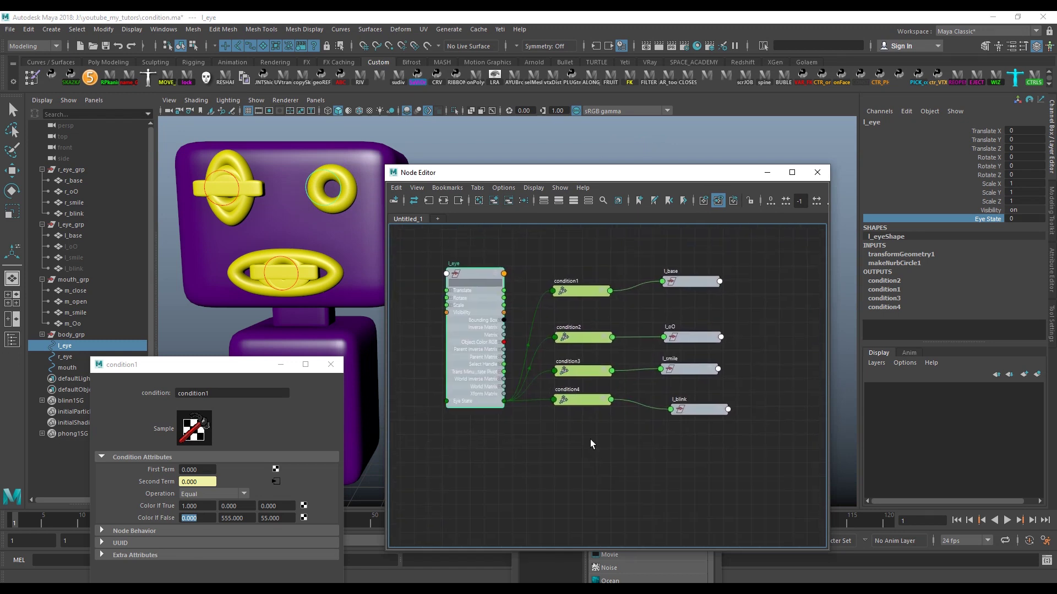
# Add the r_eye control to the Node Editor without its r_eyeShape node.
pyautogui.click(80, 357)
pyautogui.moveTo(474, 499); pyautogui.dragTo(520, 396, button='middle')
pyautogui.moveTo(503, 391); pyautogui.dragTo(456, 392)
pyautogui.click(507, 202)
pyautogui.moveTo(572, 392); pyautogui.dragTo(512, 400)
pyautogui.keyDown('alt'); pyautogui.moveTo(608, 375); pyautogui.dragTo(582, 438, button='middle'); pyautogui.keyUp('alt')
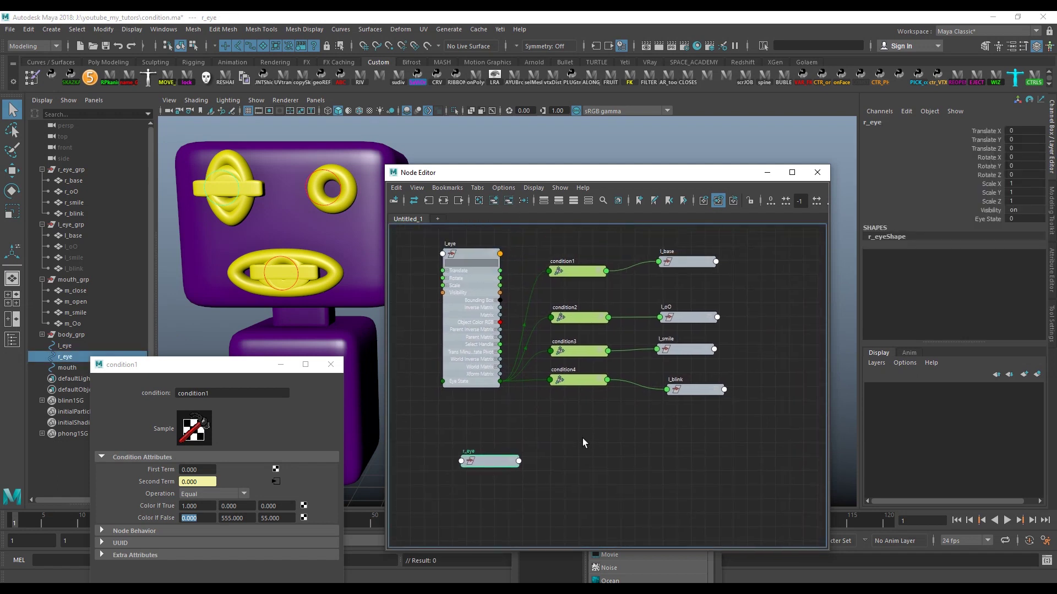
# Duplicate condition1–4 with Ctrl+D and stack condition5–condition8 in a column beside r_eye.
pyautogui.moveTo(583, 438); pyautogui.dragTo(553, 251)
pyautogui.hotkey('ctrl', 'd')
pyautogui.moveTo(769, 340); pyautogui.dragTo(585, 427)
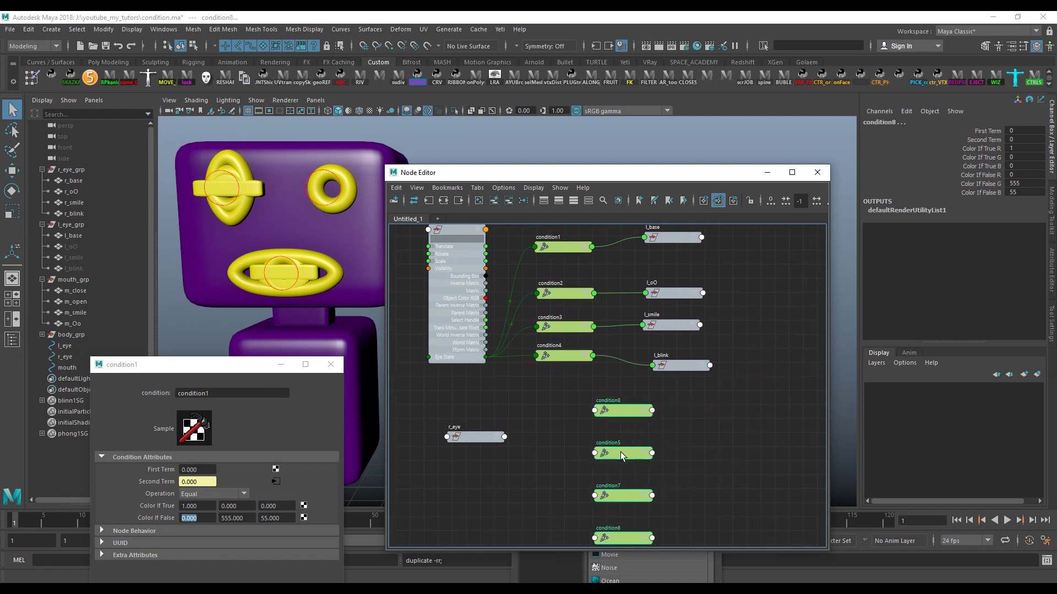
pyautogui.doubleClick(568, 383)
pyautogui.click(580, 427)
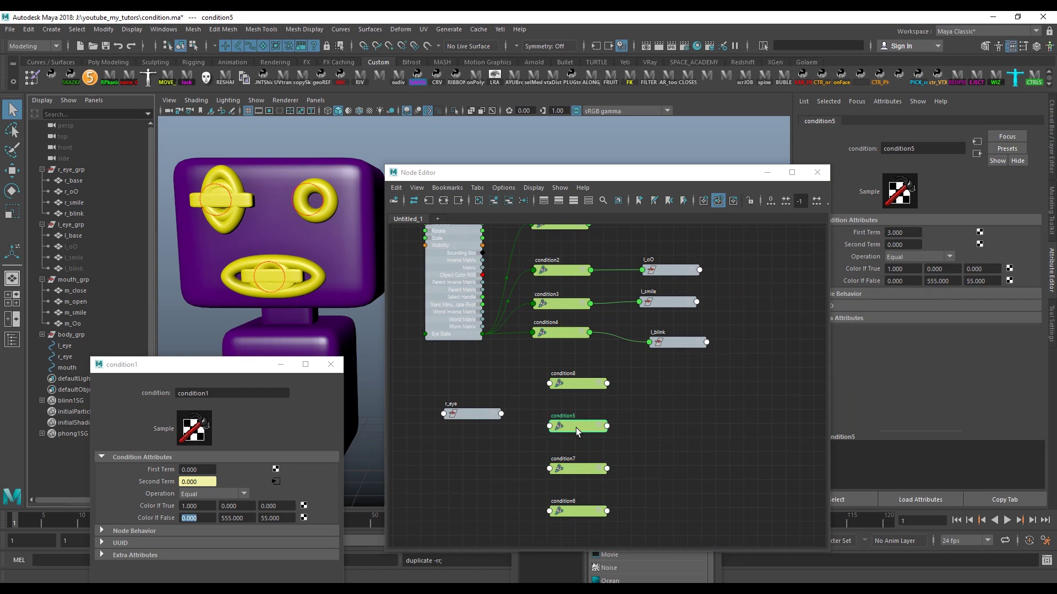
pyautogui.moveTo(576, 427); pyautogui.dragTo(645, 510)
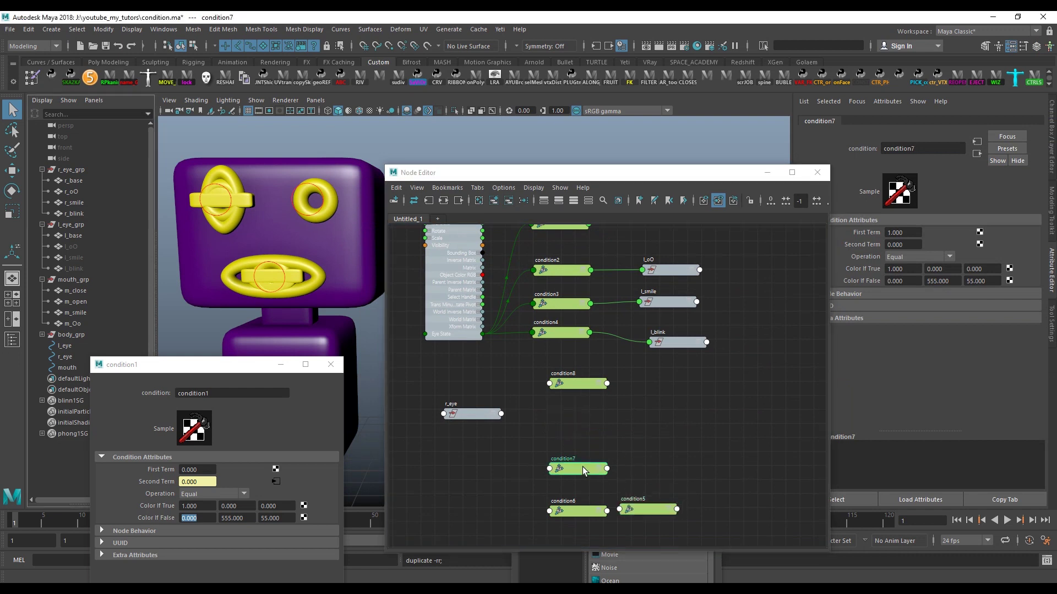
pyautogui.moveTo(583, 467); pyautogui.dragTo(569, 412)
pyautogui.click(580, 384)
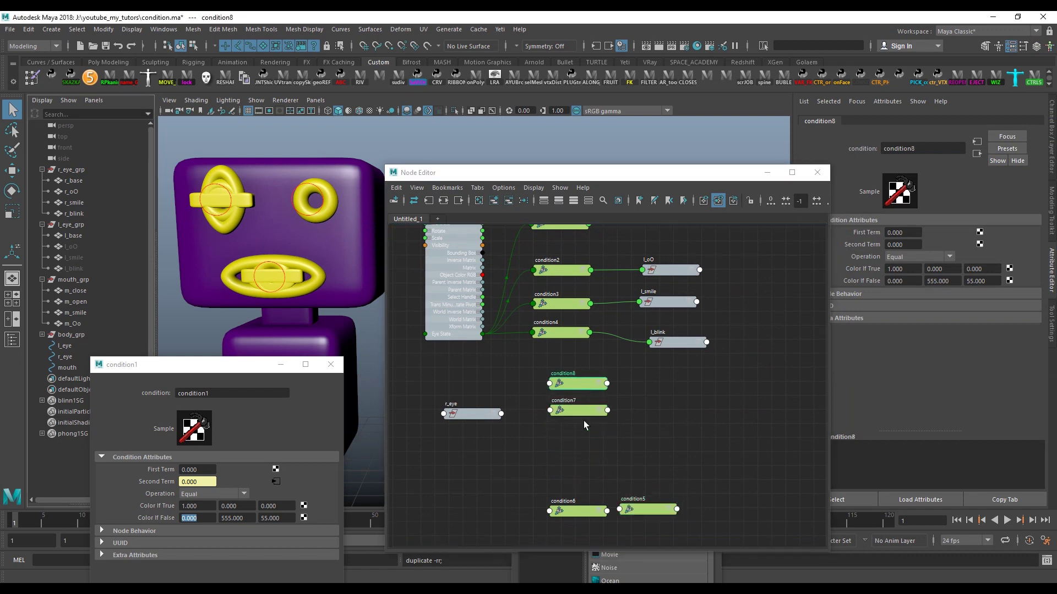
pyautogui.moveTo(573, 510); pyautogui.dragTo(573, 438)
pyautogui.moveTo(648, 509); pyautogui.dragTo(582, 476)
pyautogui.scroll(1, 523, 427)
pyautogui.scroll(1, 524, 427)
# Expand r_eye and connect its Eye State to First Term of condition8, condition7, condition6, condition5.
pyautogui.click(495, 392)
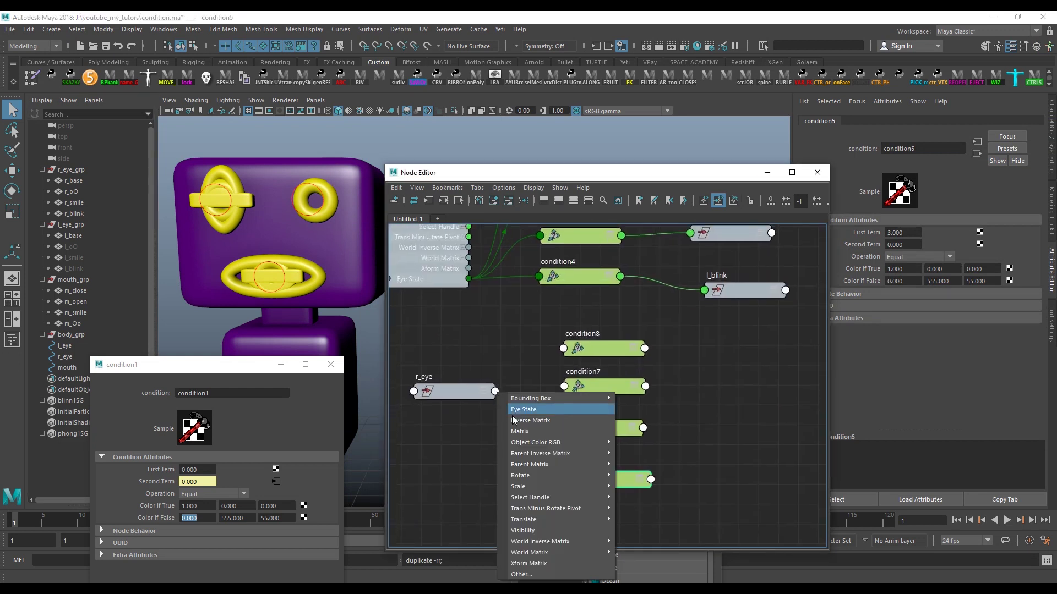
pyautogui.click(451, 391)
pyautogui.press('3')
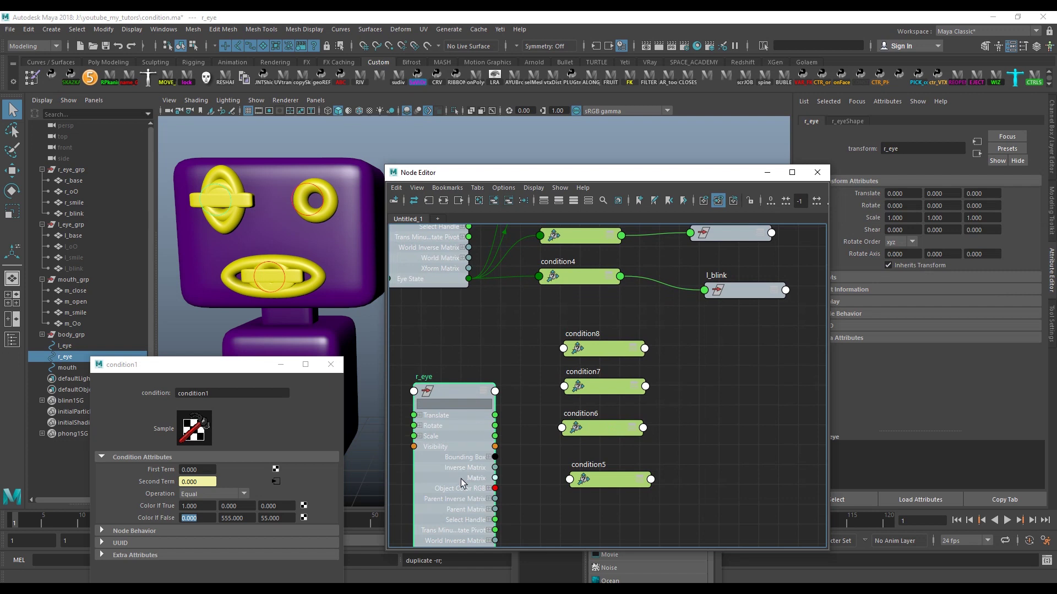
pyautogui.moveTo(465, 506); pyautogui.dragTo(449, 416)
pyautogui.moveTo(478, 495); pyautogui.dragTo(572, 386)
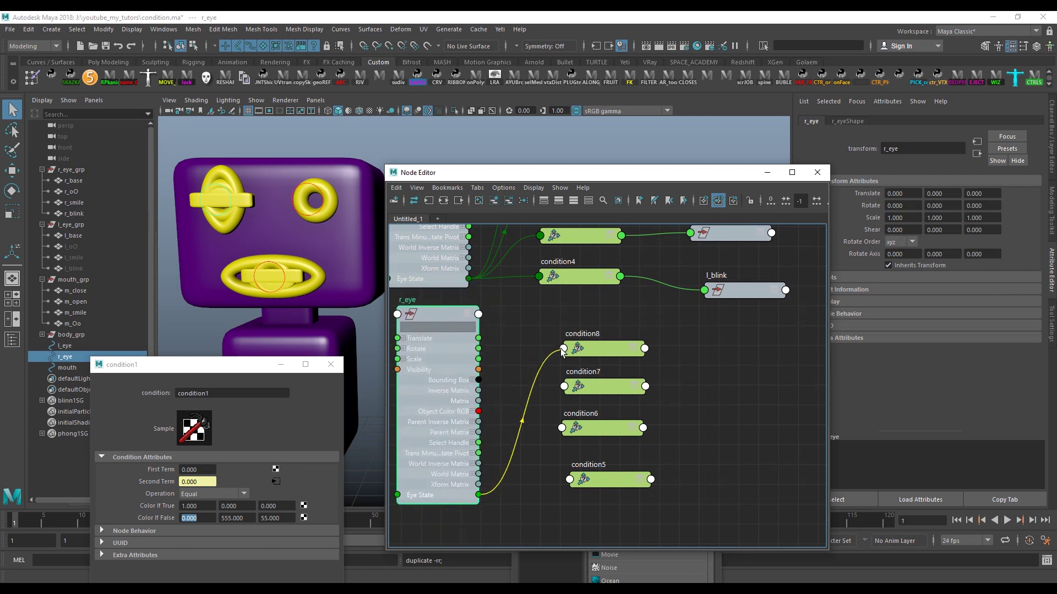
pyautogui.click(608, 389)
pyautogui.moveTo(478, 495); pyautogui.dragTo(564, 388)
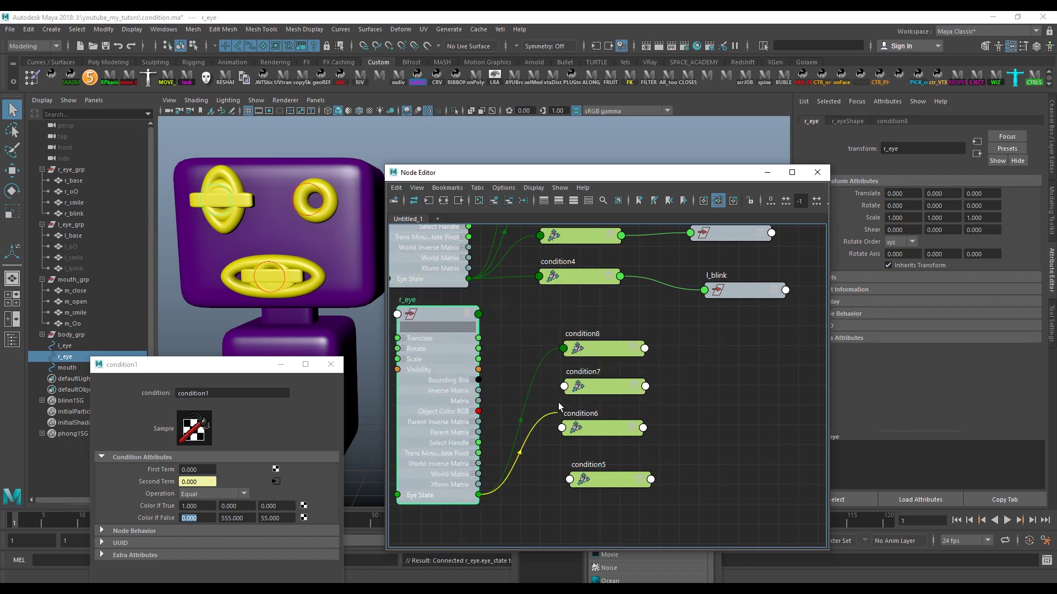
pyautogui.click(602, 435)
pyautogui.moveTo(478, 495); pyautogui.dragTo(562, 428)
pyautogui.click(596, 467)
pyautogui.moveTo(478, 495); pyautogui.dragTo(571, 479)
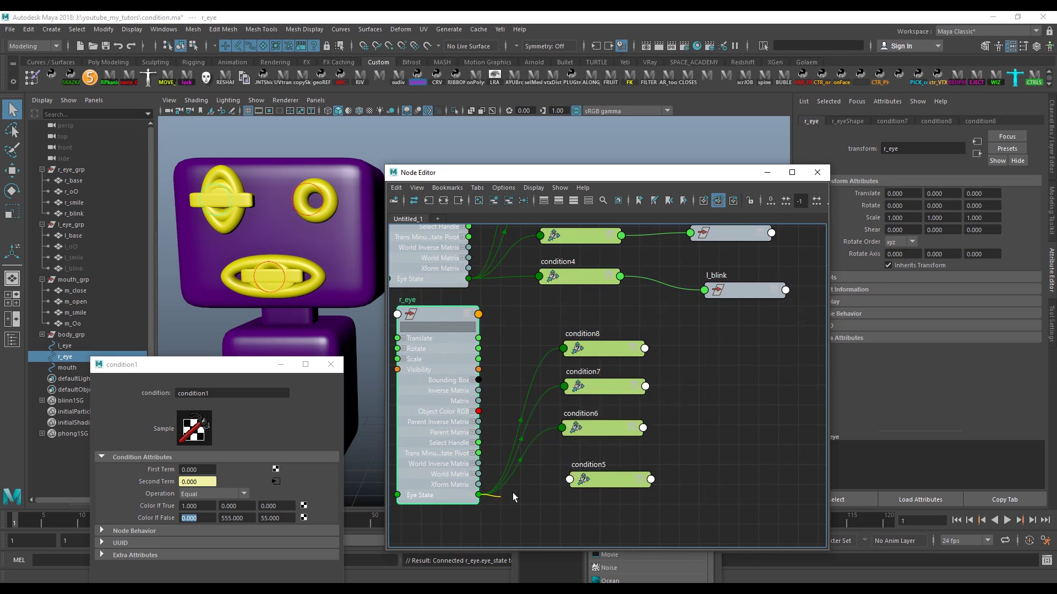
pyautogui.click(604, 515)
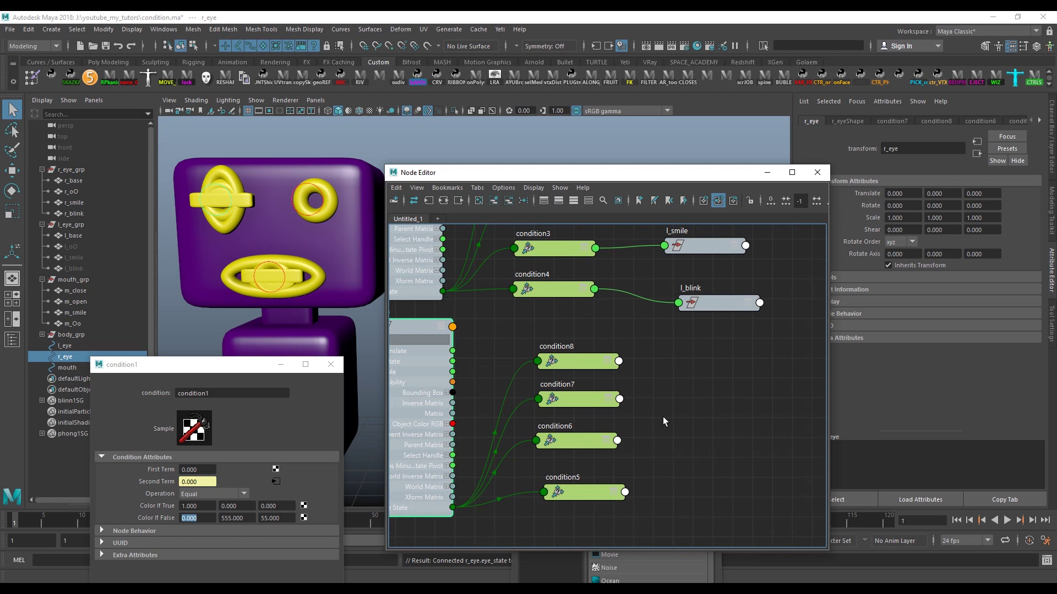
# Add r_base through r_blink to the Node Editor and remove their extra shape nodes.
pyautogui.click(73, 181)
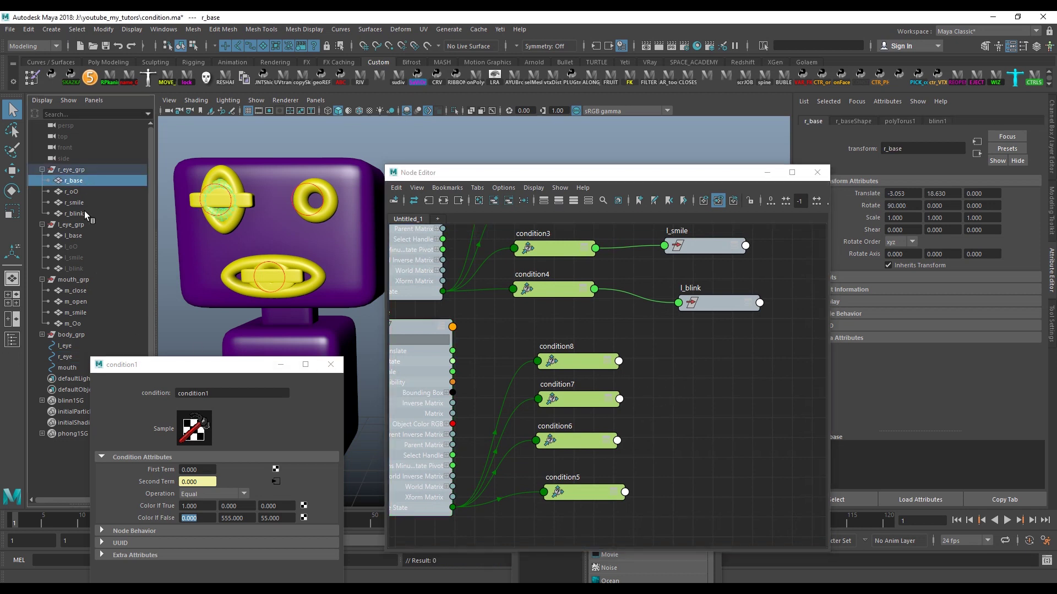
pyautogui.keyDown('shift'); pyautogui.click(75, 212); pyautogui.keyUp('shift')
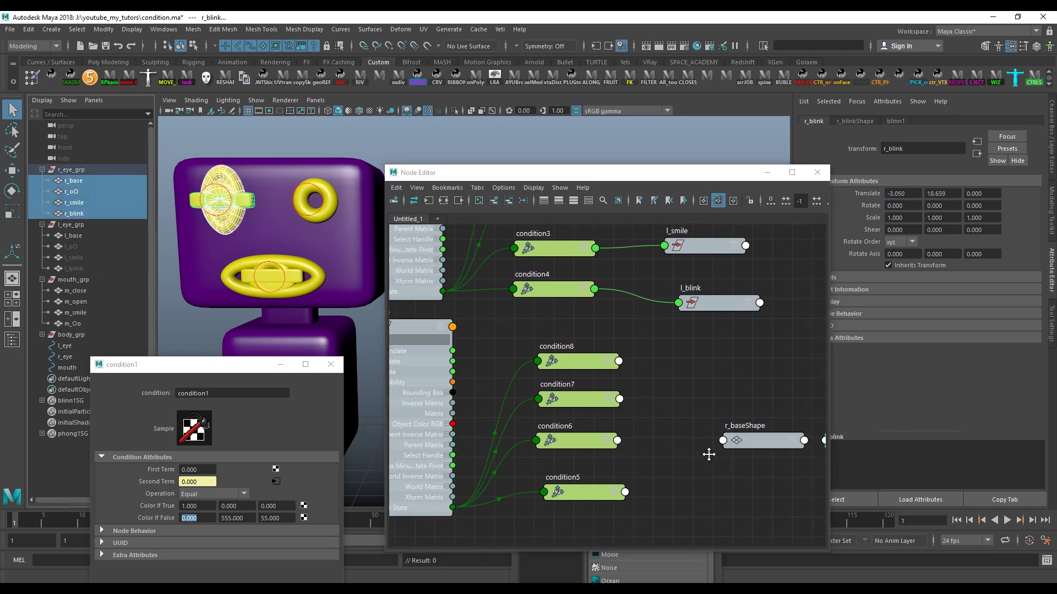
pyautogui.moveTo(75, 214); pyautogui.dragTo(722, 410, button='middle')
pyautogui.scroll(-5, 681, 434)
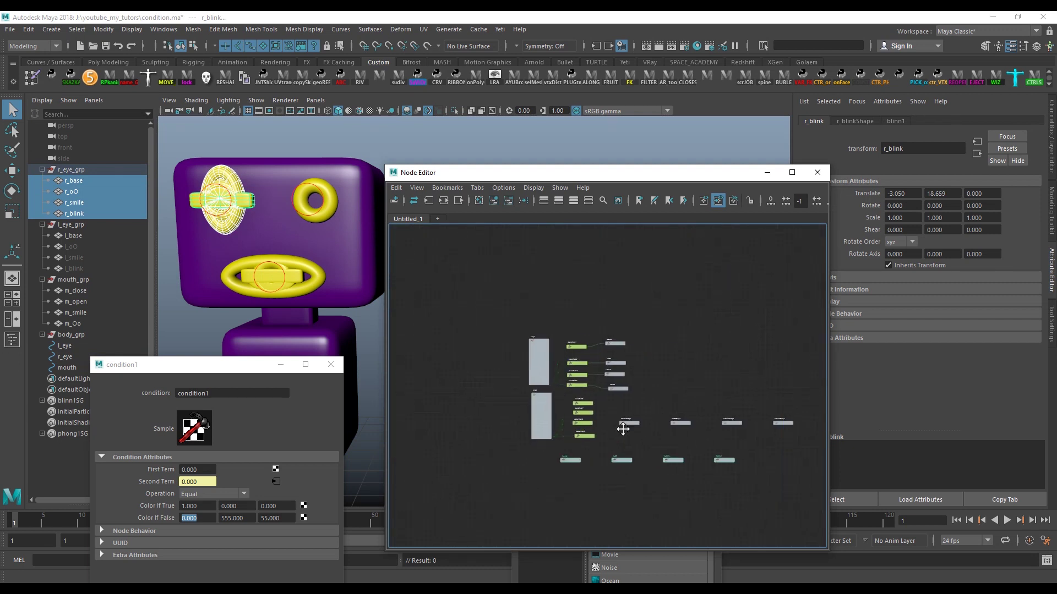
pyautogui.moveTo(616, 435); pyautogui.dragTo(616, 436)
pyautogui.click(508, 201)
pyautogui.scroll(5, 634, 411)
pyautogui.moveTo(616, 401)
pyautogui.mouseDown(button='middle')
pyautogui.moveTo(550, 371)
pyautogui.moveTo(605, 424)
pyautogui.mouseUp(button='middle')
# Stack r_base, r_oO, r_smile and r_blink in a column beside condition8–condition5.
pyautogui.moveTo(477, 477); pyautogui.dragTo(605, 314)
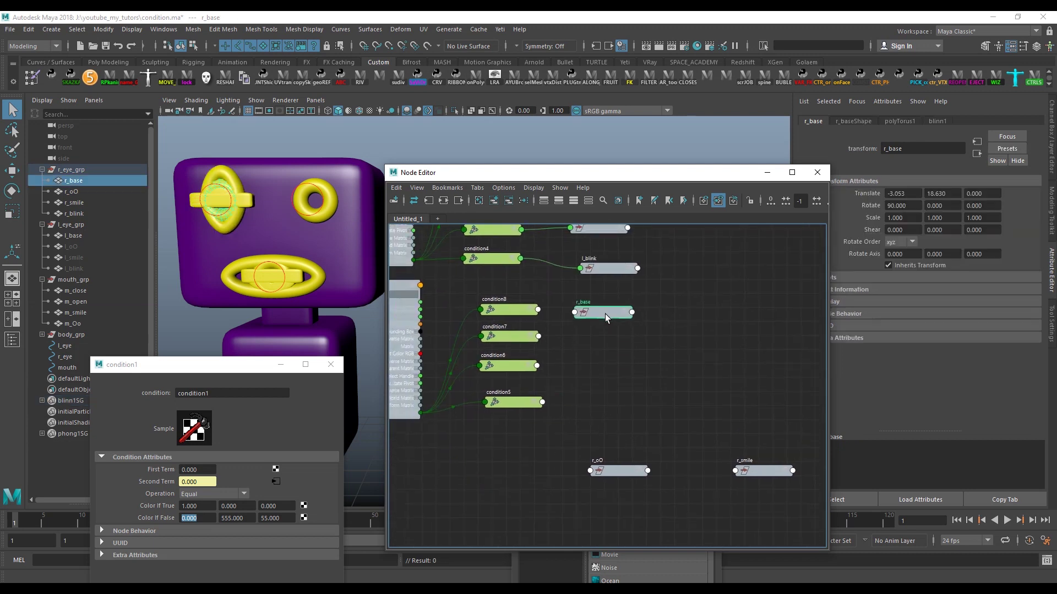
pyautogui.moveTo(634, 421); pyautogui.dragTo(608, 472, button='middle')
pyautogui.moveTo(715, 521); pyautogui.dragTo(582, 417)
pyautogui.moveTo(653, 372)
pyautogui.mouseDown(button='middle')
pyautogui.moveTo(647, 425)
pyautogui.moveTo(592, 361)
pyautogui.mouseUp(button='middle')
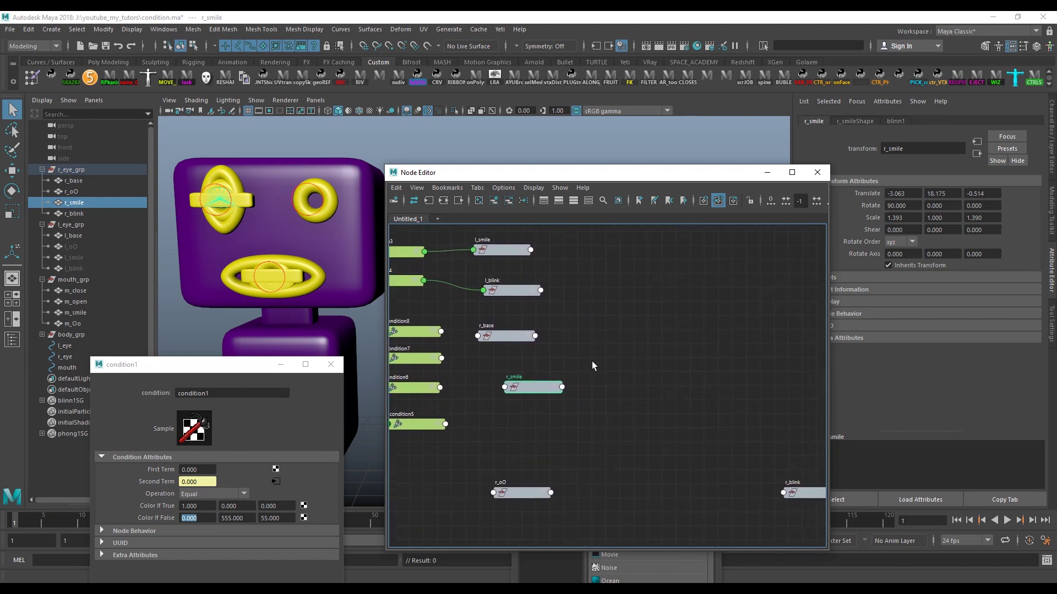
pyautogui.moveTo(803, 494); pyautogui.dragTo(626, 444)
pyautogui.click(520, 483)
pyautogui.moveTo(520, 482)
pyautogui.mouseDown()
pyautogui.moveTo(512, 359)
pyautogui.moveTo(509, 388)
pyautogui.mouseUp()
pyautogui.moveTo(592, 439); pyautogui.dragTo(517, 422)
pyautogui.moveTo(570, 400); pyautogui.dragTo(681, 439, button='middle')
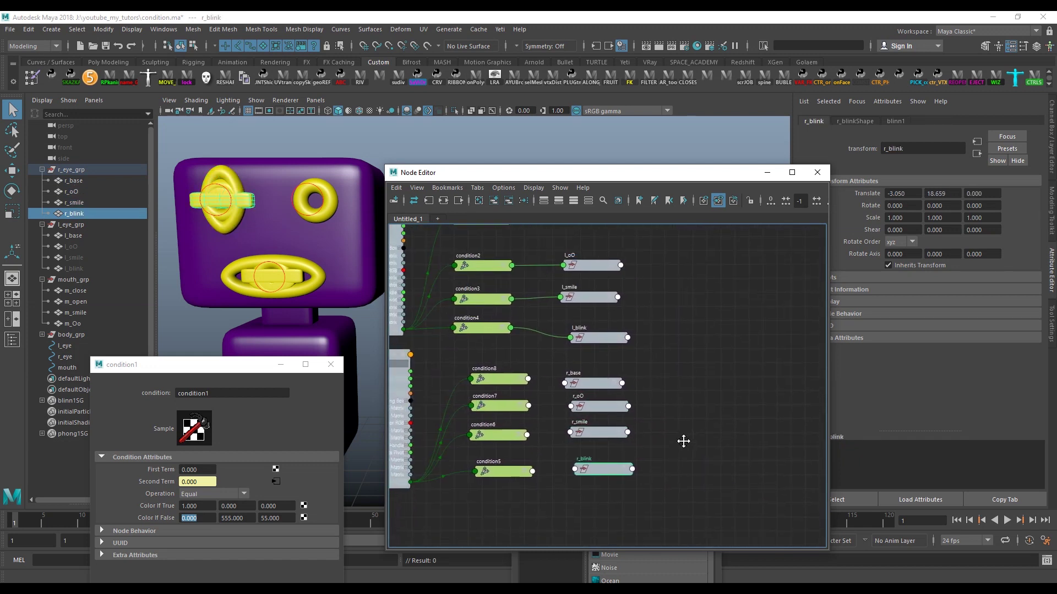
pyautogui.scroll(2, 688, 402)
pyautogui.scroll(2, 702, 384)
# Connect condition8's and condition7's Out Color to the visibility of r_base and r_oO.
pyautogui.click(600, 322)
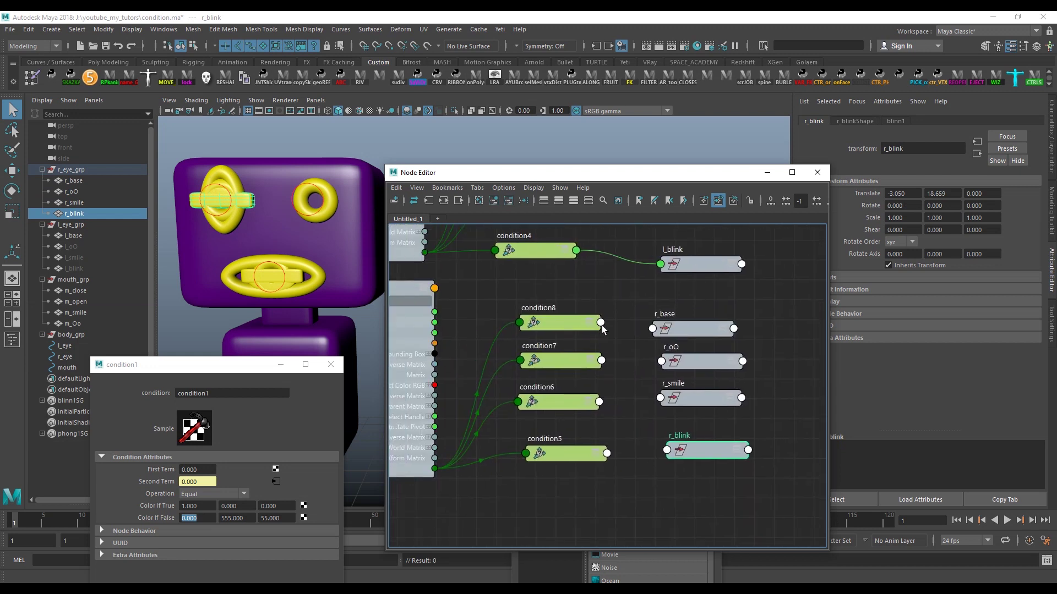
pyautogui.click(716, 380)
pyautogui.click(651, 328)
pyautogui.click(752, 363)
pyautogui.click(601, 360)
pyautogui.moveTo(630, 399)
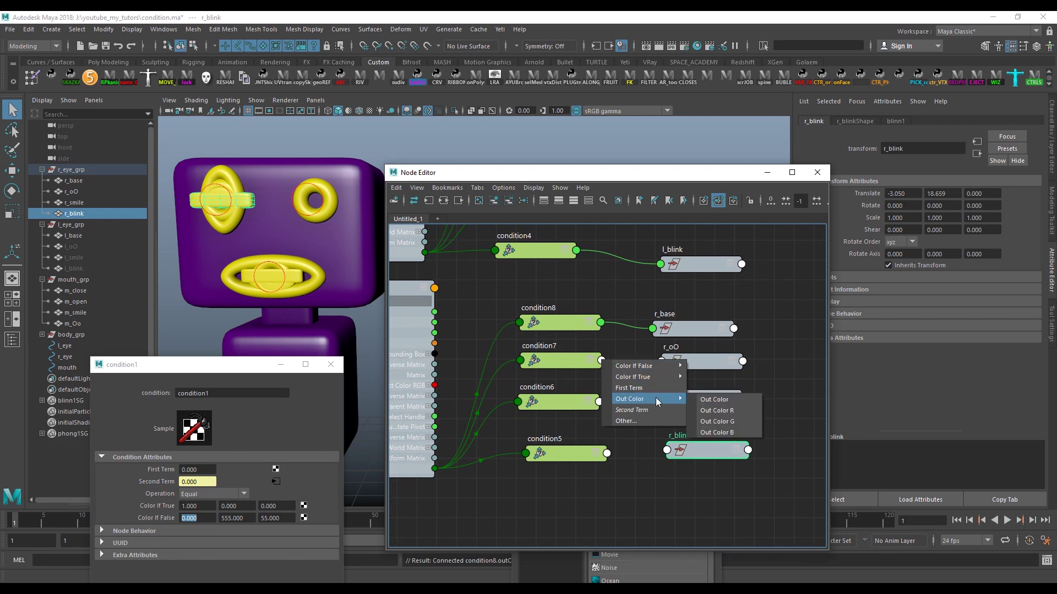
pyautogui.click(715, 411)
pyautogui.click(662, 362)
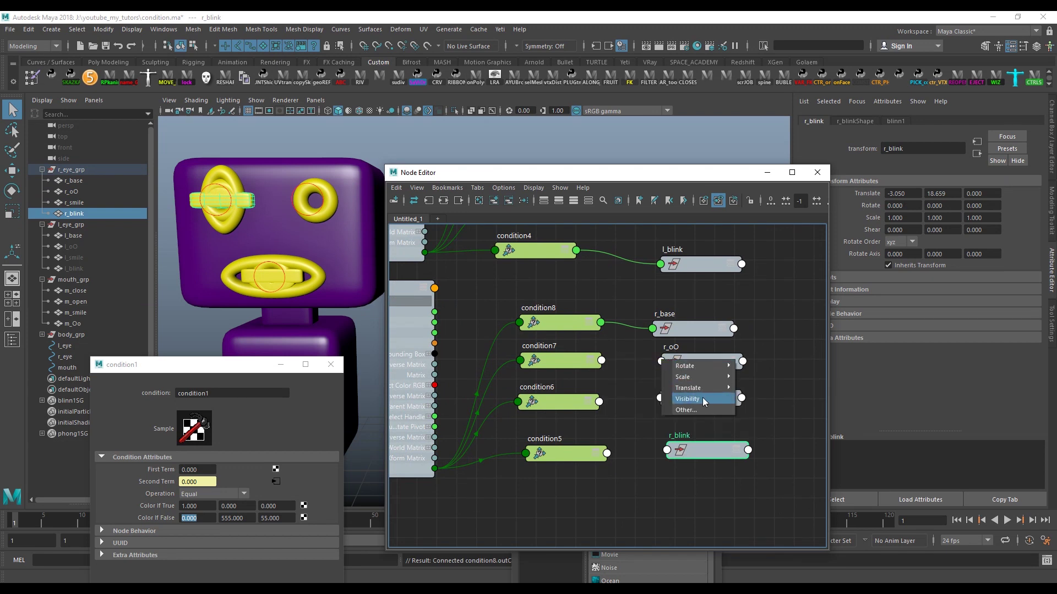
# Connect condition6 and condition5 to r_smile and r_blink visibility, then frame the whole graph.
pyautogui.click(699, 401)
pyautogui.click(599, 401)
pyautogui.moveTo(629, 438)
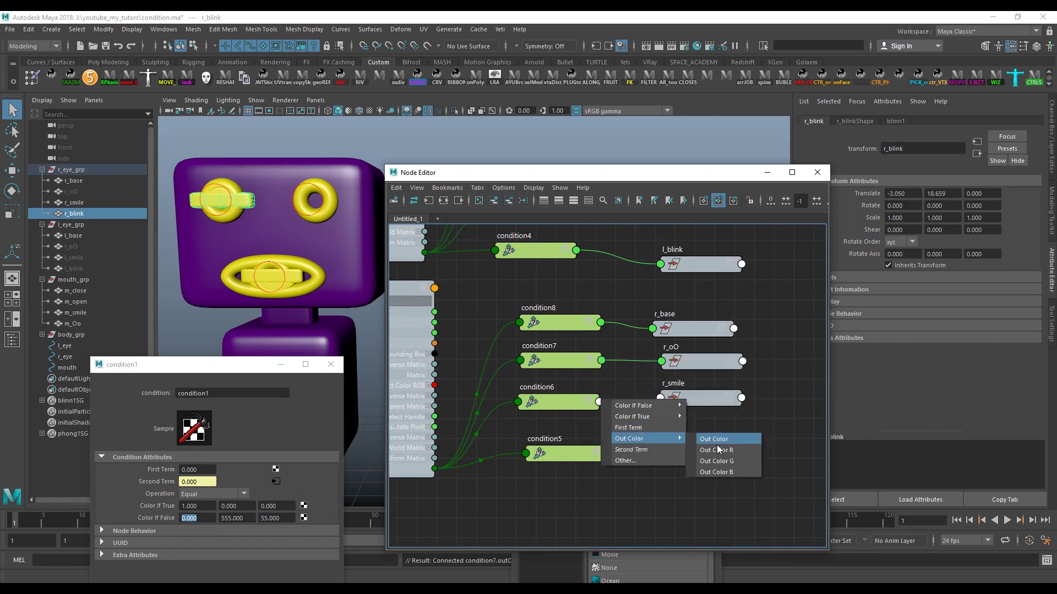
pyautogui.click(718, 438)
pyautogui.click(661, 397)
pyautogui.click(702, 435)
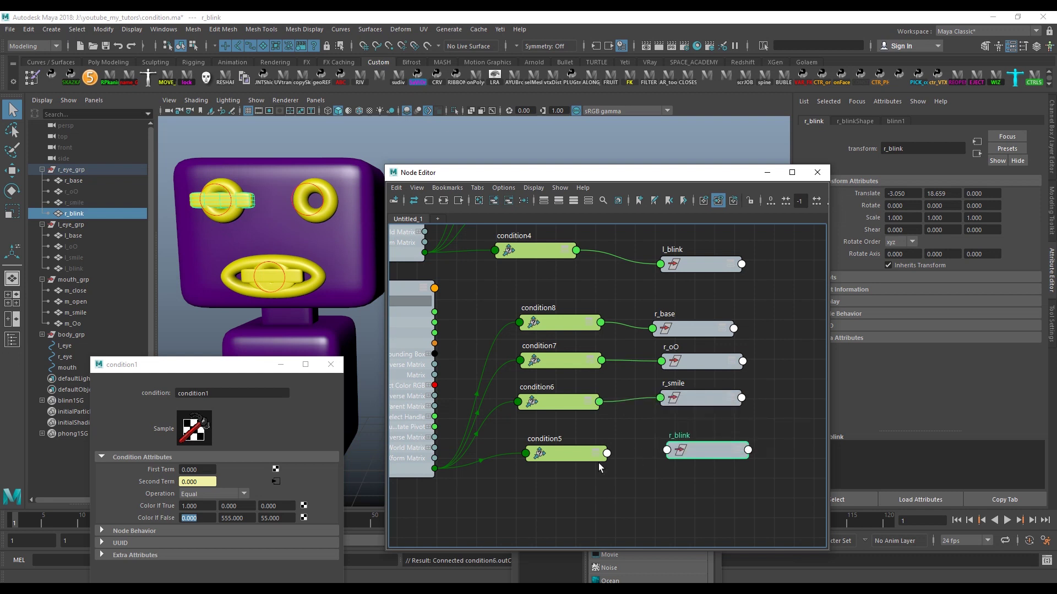
pyautogui.click(607, 453)
pyautogui.click(723, 506)
pyautogui.click(666, 450)
pyautogui.click(703, 487)
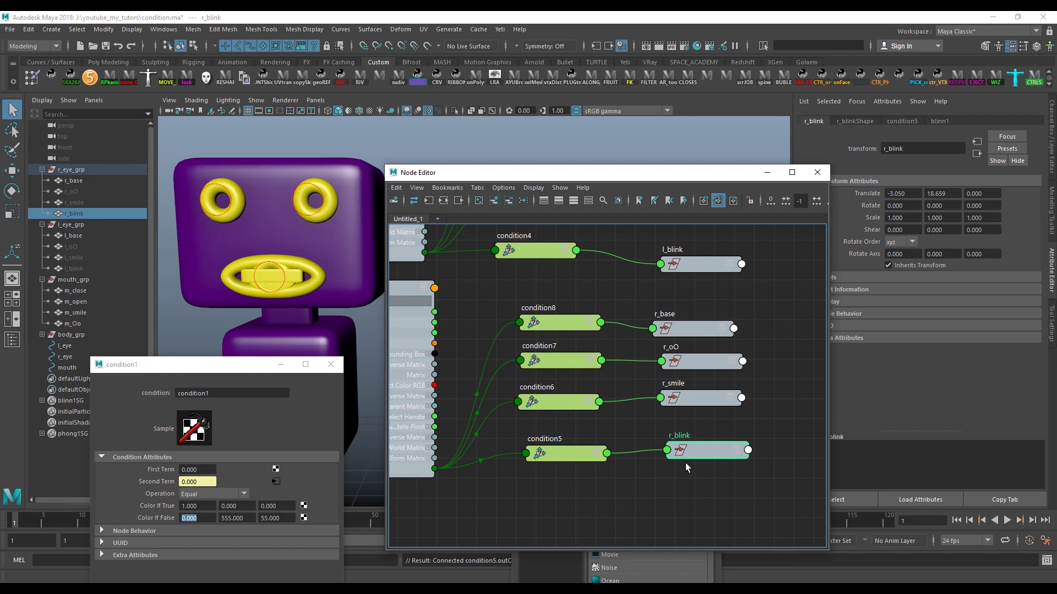
pyautogui.press('a')
pyautogui.click(295, 212)
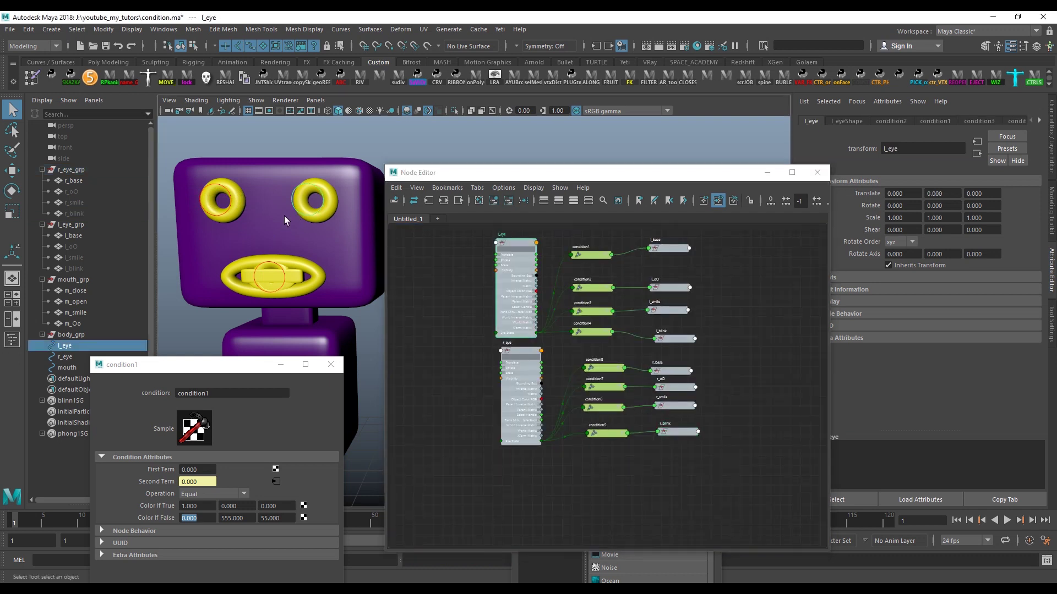
# Select l_eye and r_eye and scrub their shared Eye State channel to 3.
pyautogui.keyDown('shift'); pyautogui.click(227, 214); pyautogui.keyUp('shift')
pyautogui.click(1052, 157)
pyautogui.click(971, 220)
pyautogui.moveTo(583, 136)
pyautogui.mouseDown(button='middle')
pyautogui.moveTo(560, 136)
pyautogui.moveTo(641, 135)
pyautogui.mouseUp(button='middle')
pyautogui.keyDown('alt'); pyautogui.moveTo(641, 135); pyautogui.dragTo(659, 131); pyautogui.keyUp('alt')
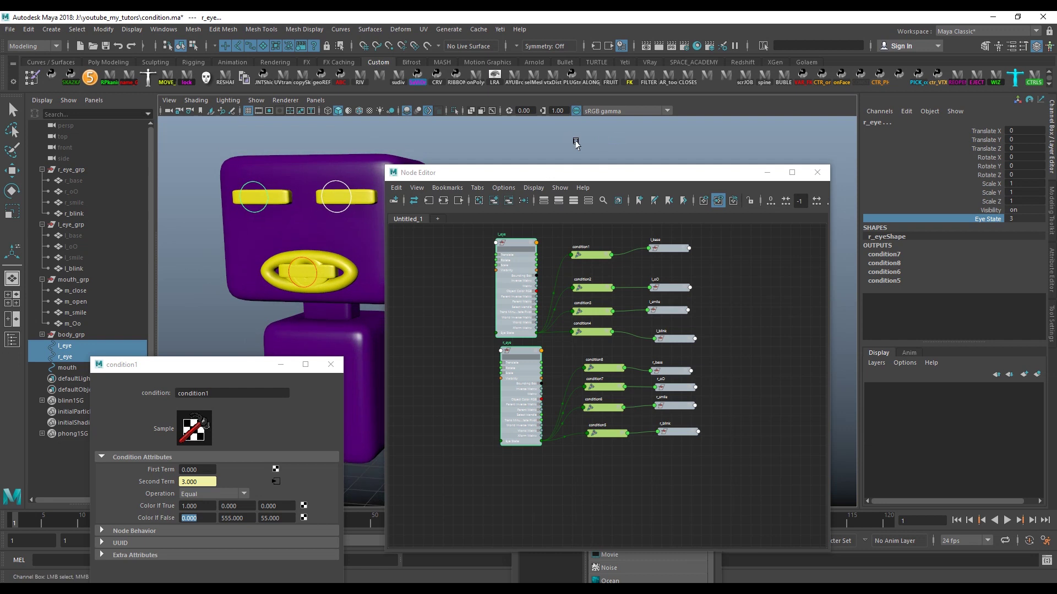
pyautogui.moveTo(581, 140)
pyautogui.keyDown('alt'); pyautogui.mouseDown()
pyautogui.moveTo(528, 144)
pyautogui.moveTo(582, 142)
pyautogui.mouseUp(); pyautogui.keyUp('alt')
pyautogui.scroll(2, 692, 339)
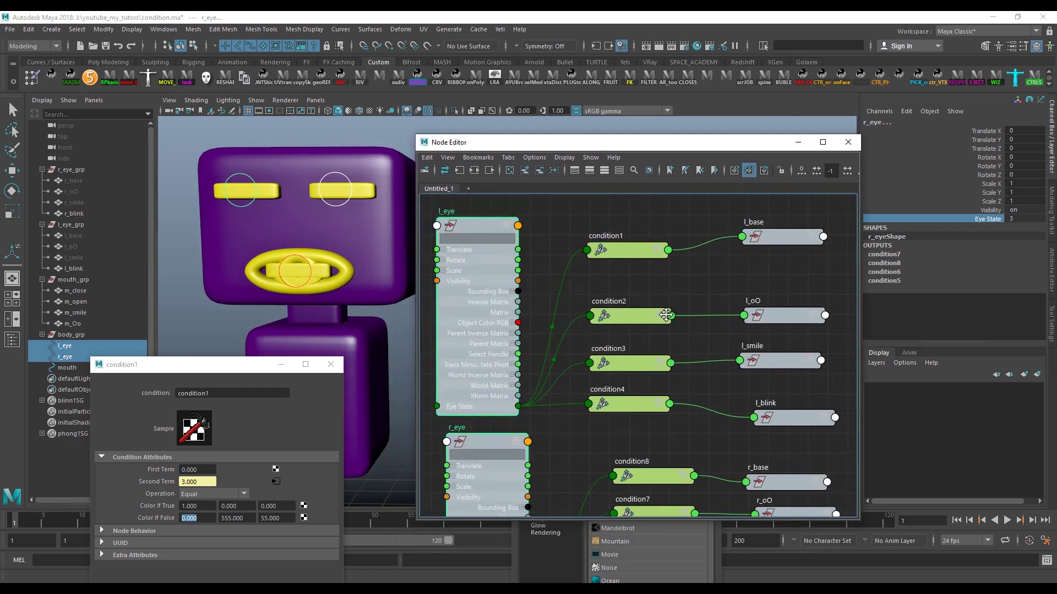
# Load condition2 in the Attribute Editor and review First Term 1, Second Term 3 and the Equal operation.
pyautogui.keyDown('alt'); pyautogui.moveTo(692, 339); pyautogui.dragTo(677, 283, button='middle'); pyautogui.keyUp('alt')
pyautogui.doubleClick(637, 271)
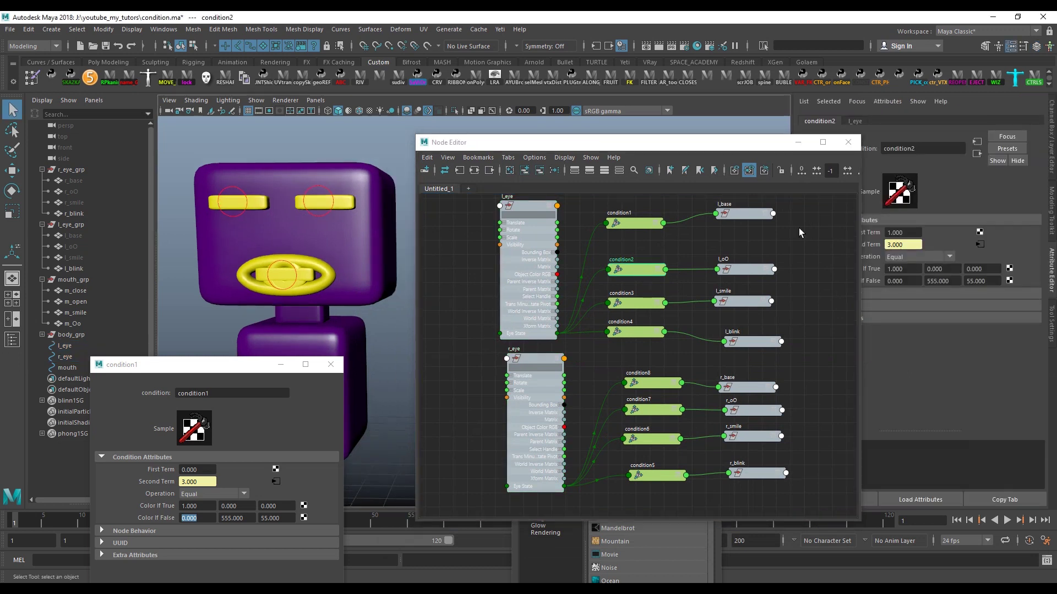
pyautogui.moveTo(693, 150); pyautogui.dragTo(649, 145)
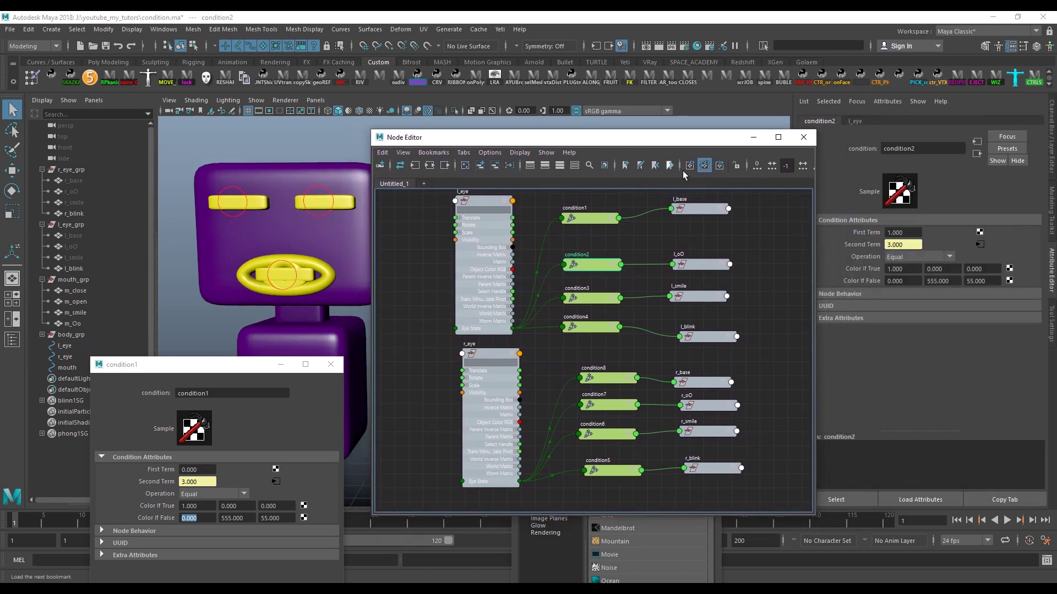
pyautogui.click(918, 232)
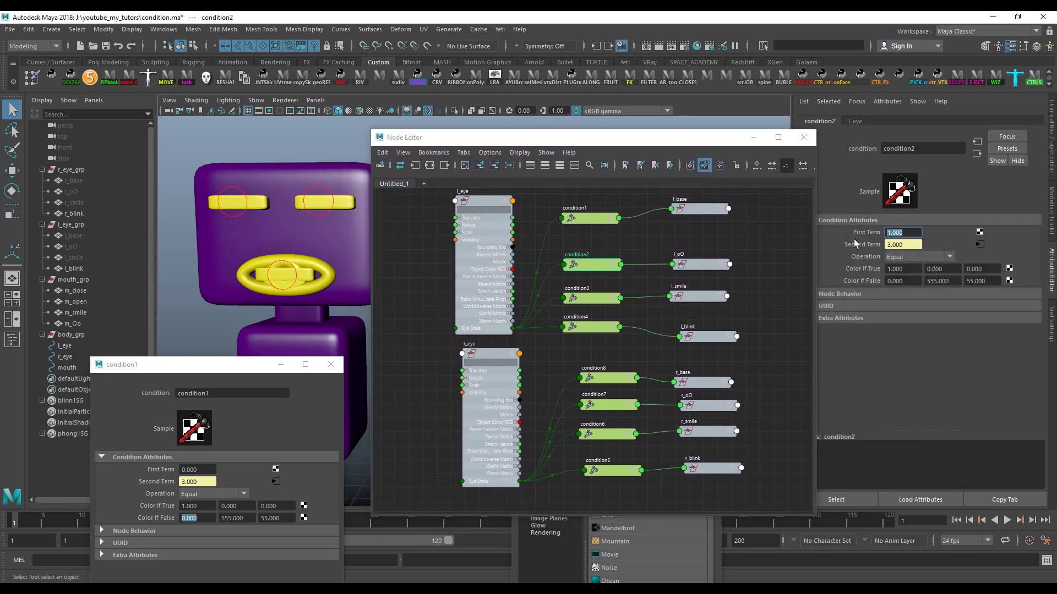
pyautogui.moveTo(224, 371); pyautogui.dragTo(290, 249)
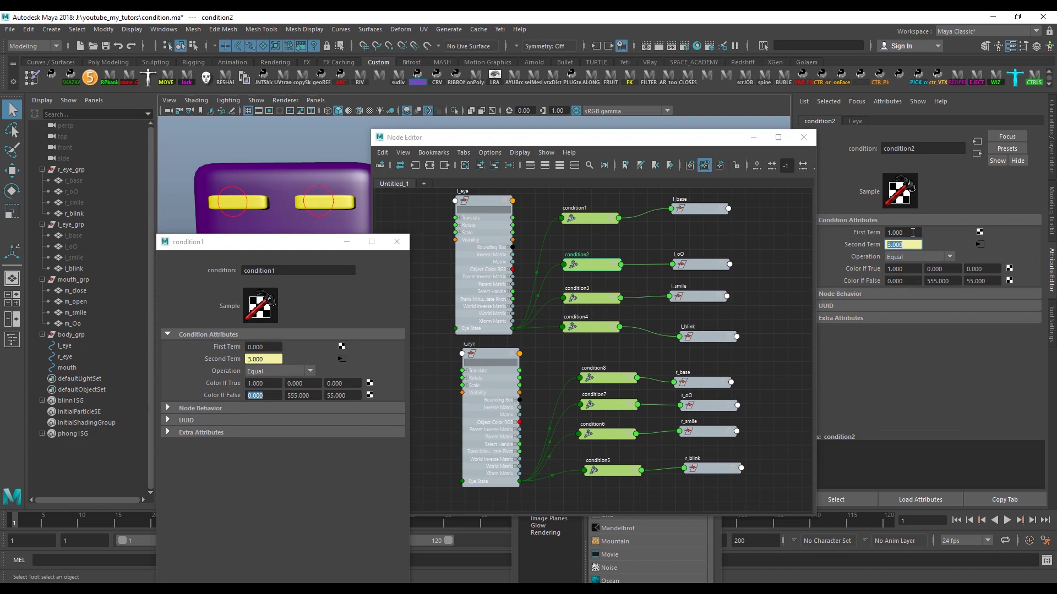
pyautogui.click(505, 213)
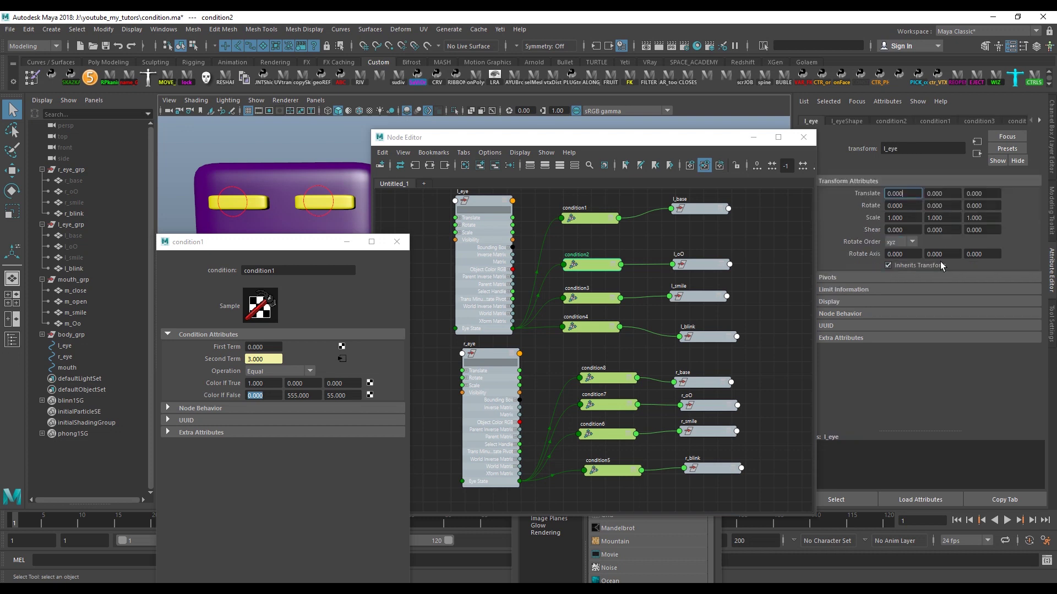
pyautogui.click(605, 263)
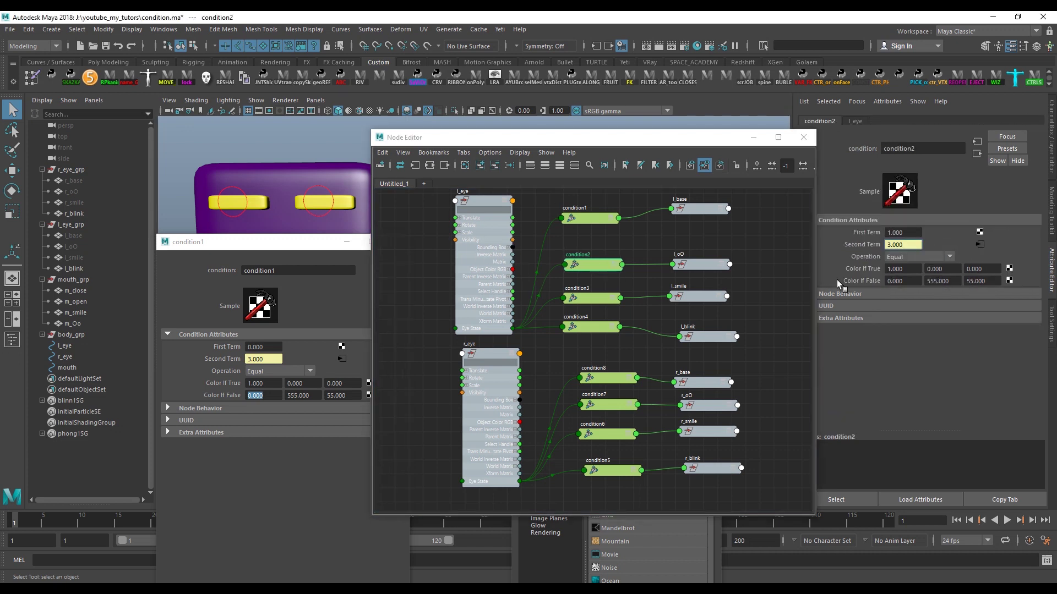
pyautogui.click(943, 260)
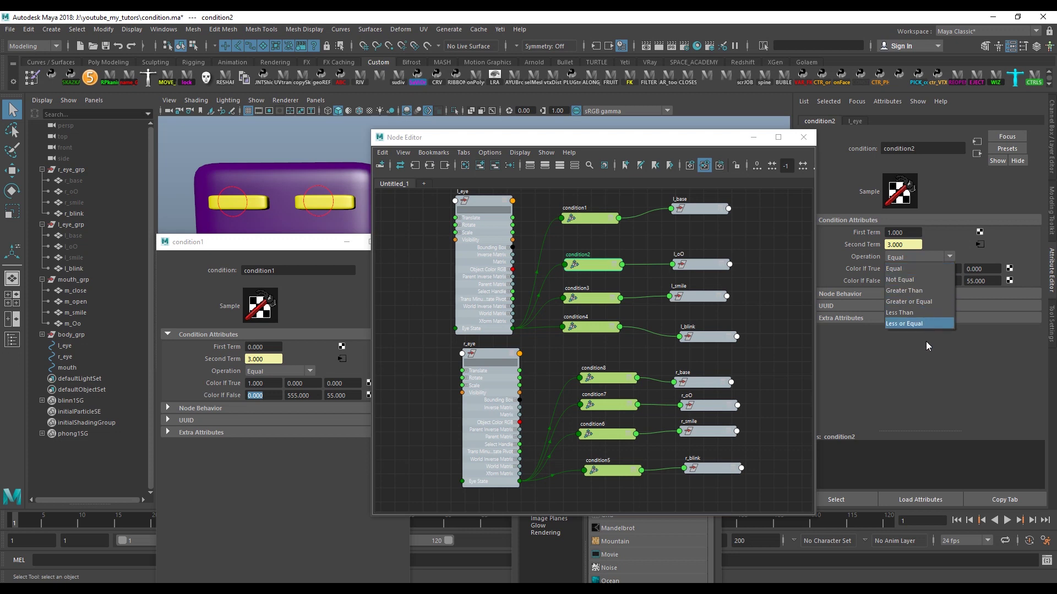
pyautogui.click(912, 362)
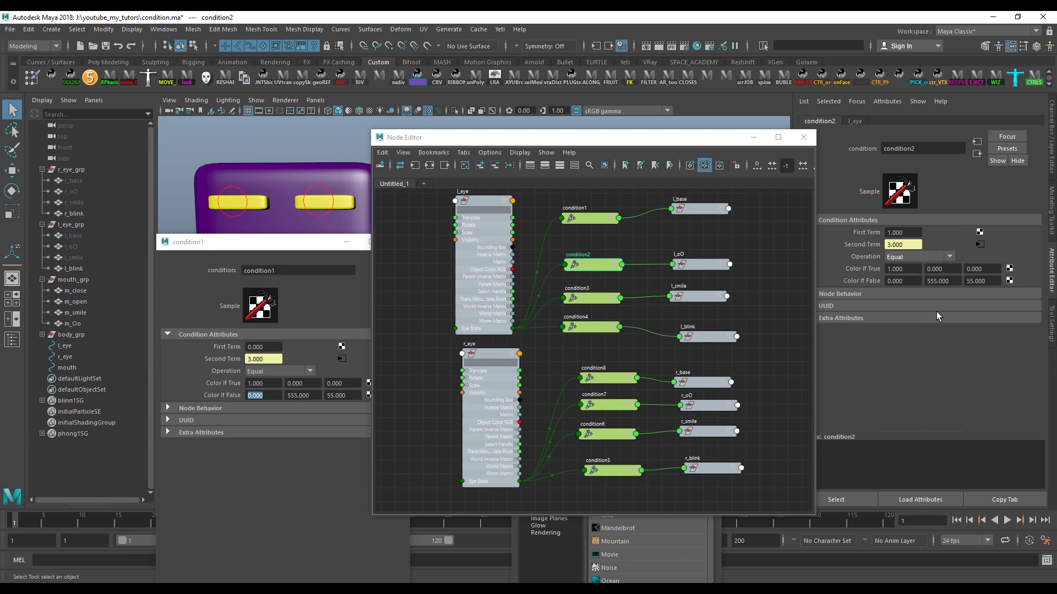
pyautogui.click(873, 284)
pyautogui.click(907, 269)
pyautogui.click(909, 282)
pyautogui.click(942, 269)
pyautogui.click(953, 283)
pyautogui.press('Tab')
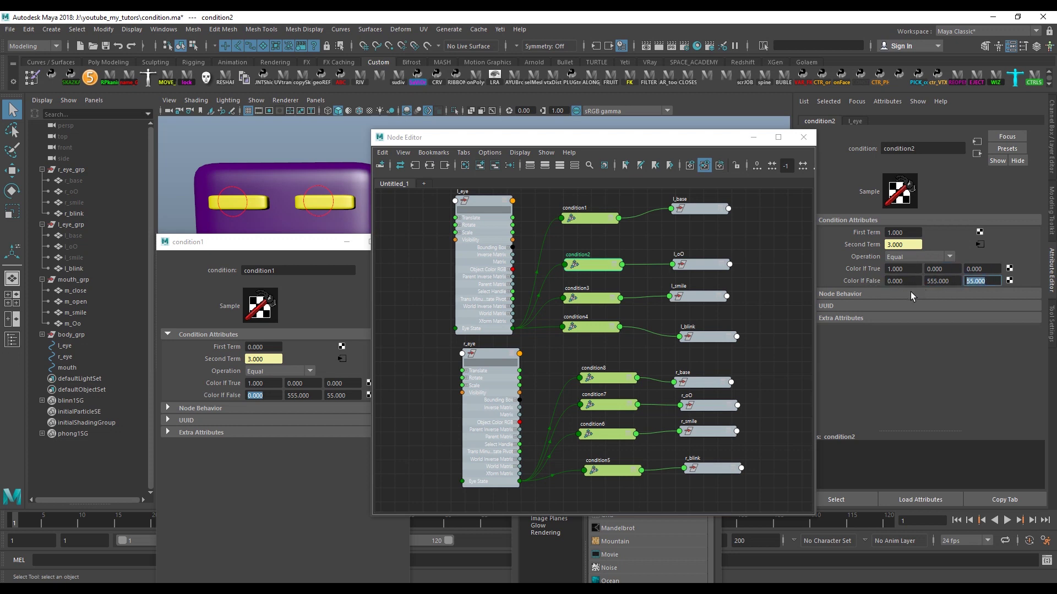